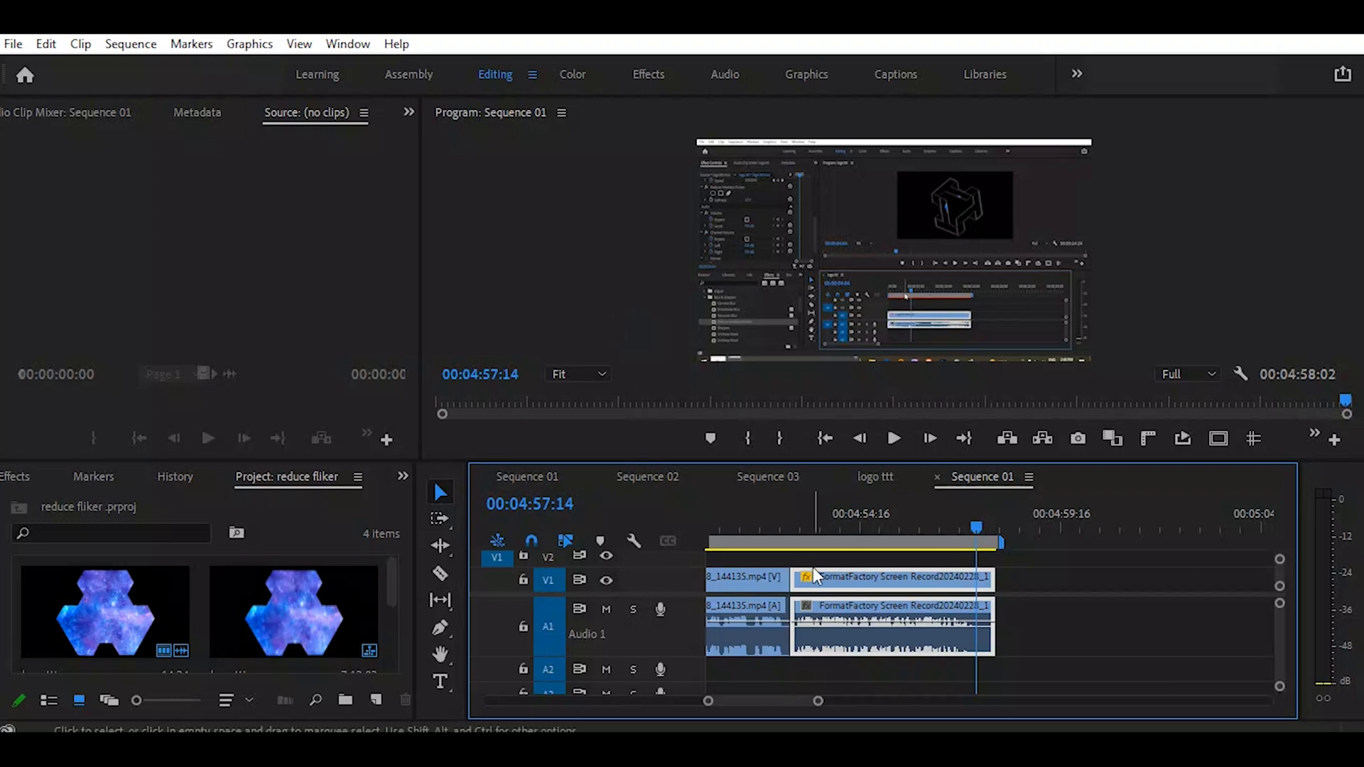
Step: Play the last clip to find its ending, then trim its end to 00:04:56:16
{"action": "left_click", "coordinate": [785, 516]}
{"action": "key", "text": "space"}
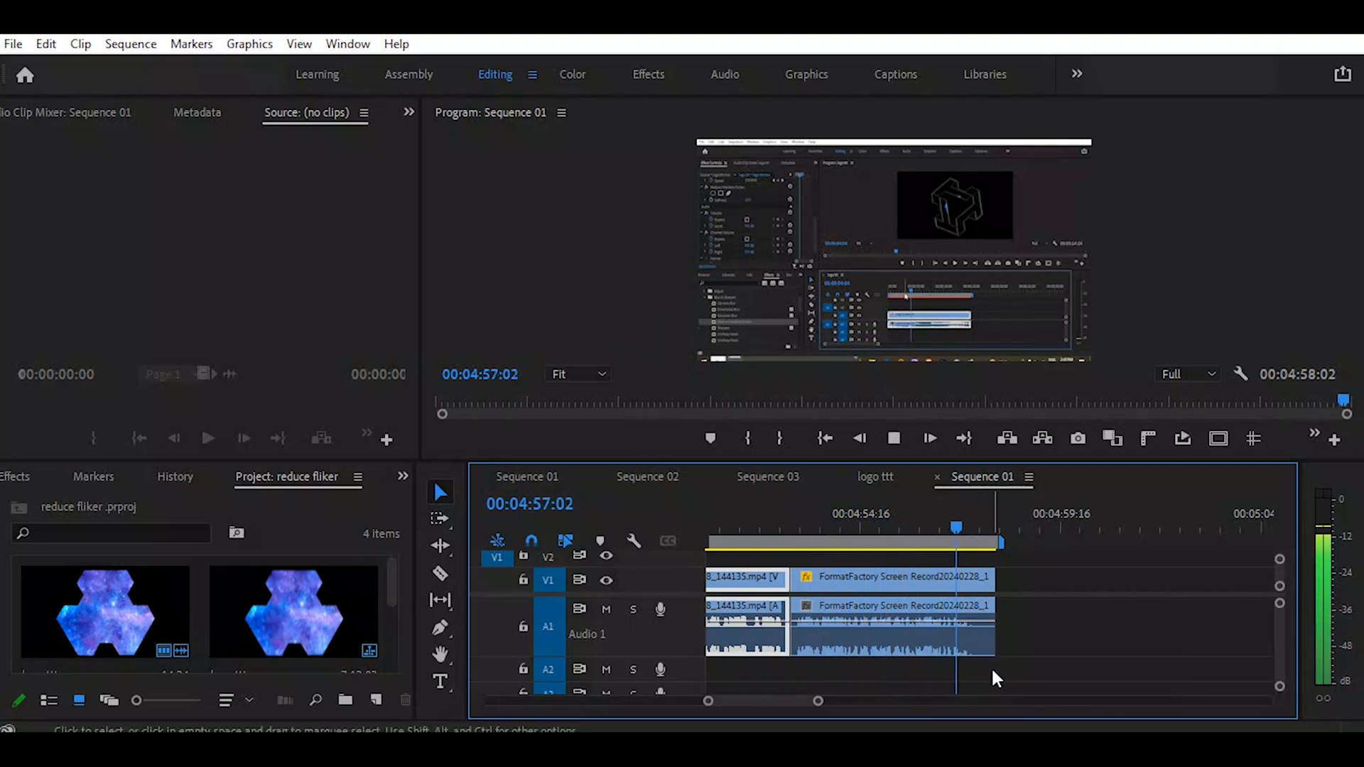
{"action": "key", "text": "space"}
{"action": "left_click", "coordinate": [941, 527]}
{"action": "key", "text": "="}
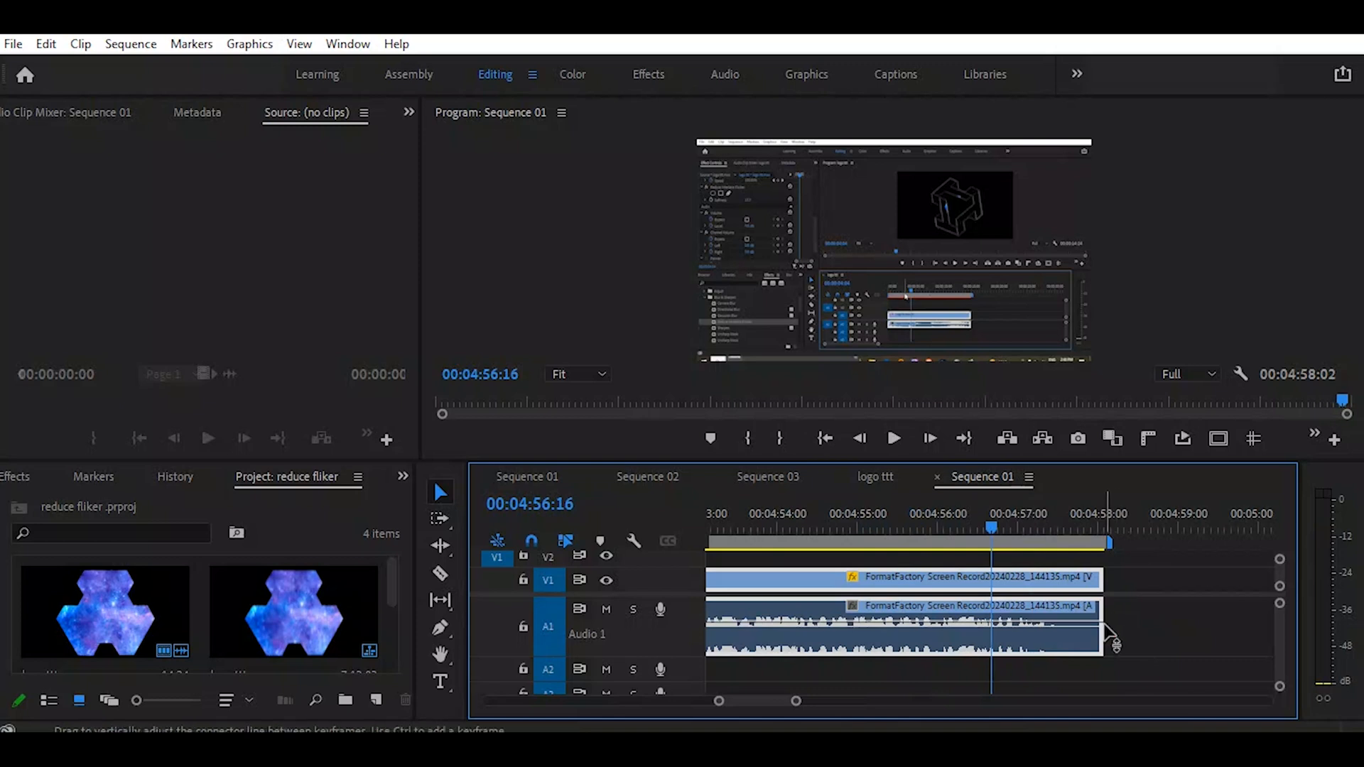
{"action": "left_click_drag", "start_coordinate": [1099, 609], "coordinate": [990, 609]}
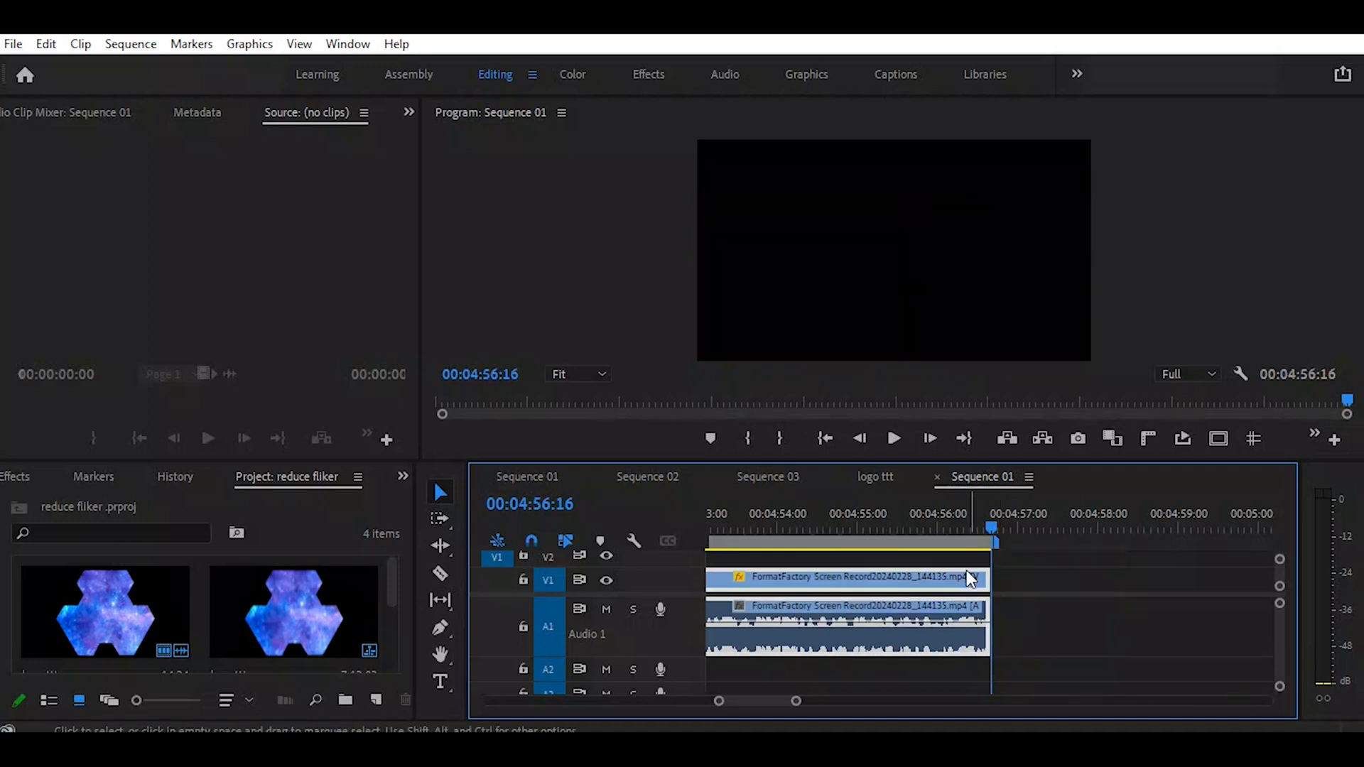
Step: Play back the trimmed end of the last clip
{"action": "left_click", "coordinate": [896, 518]}
{"action": "key", "text": "space"}
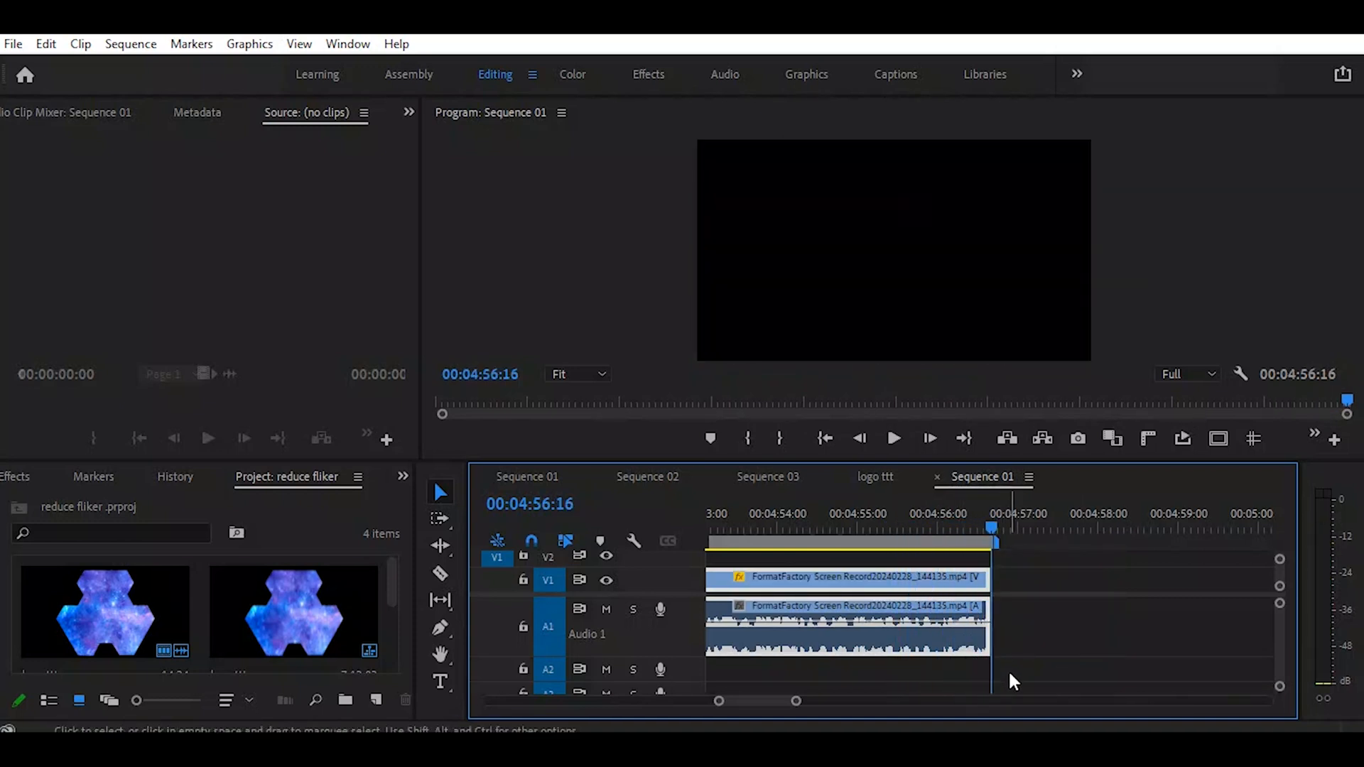
{"action": "left_click", "coordinate": [908, 526]}
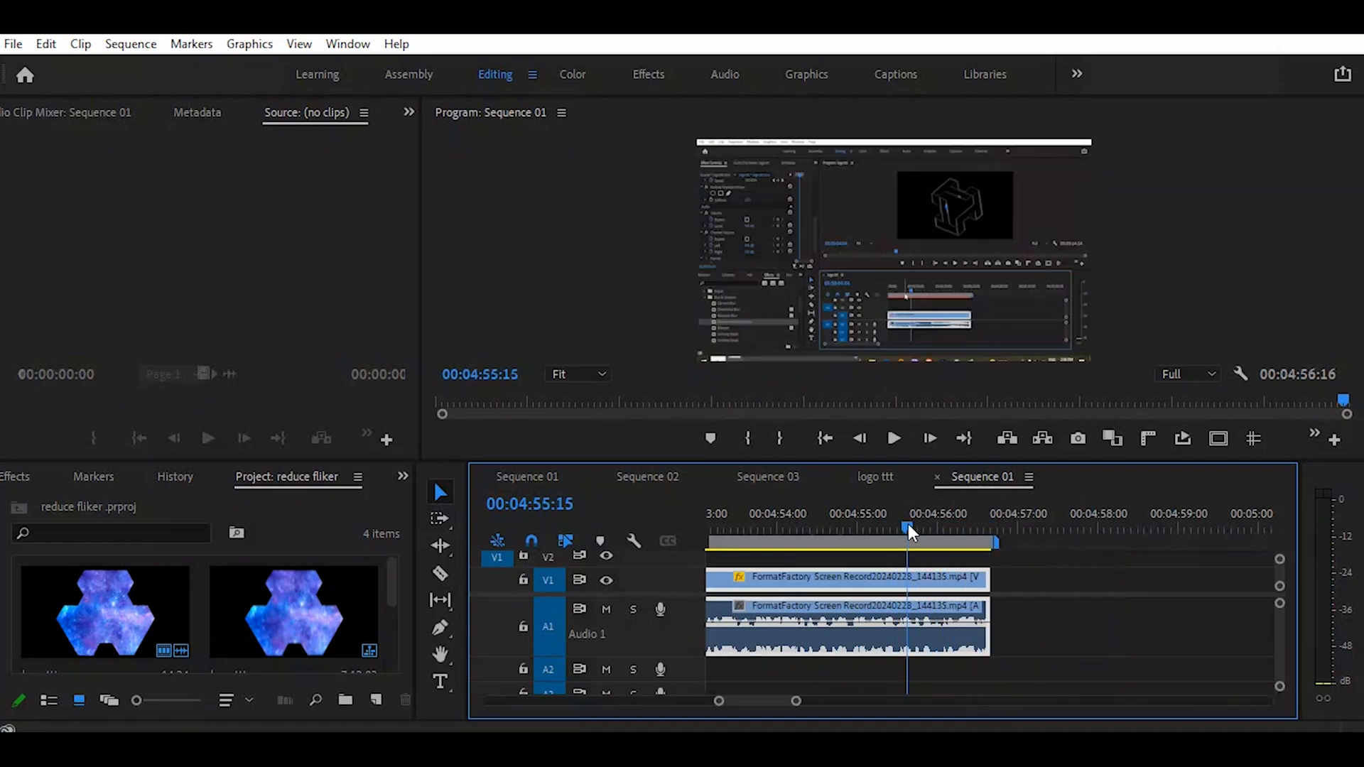
Step: Move the last clip's audio down to track A2 and expand that track's height
{"action": "key", "text": "minus"}
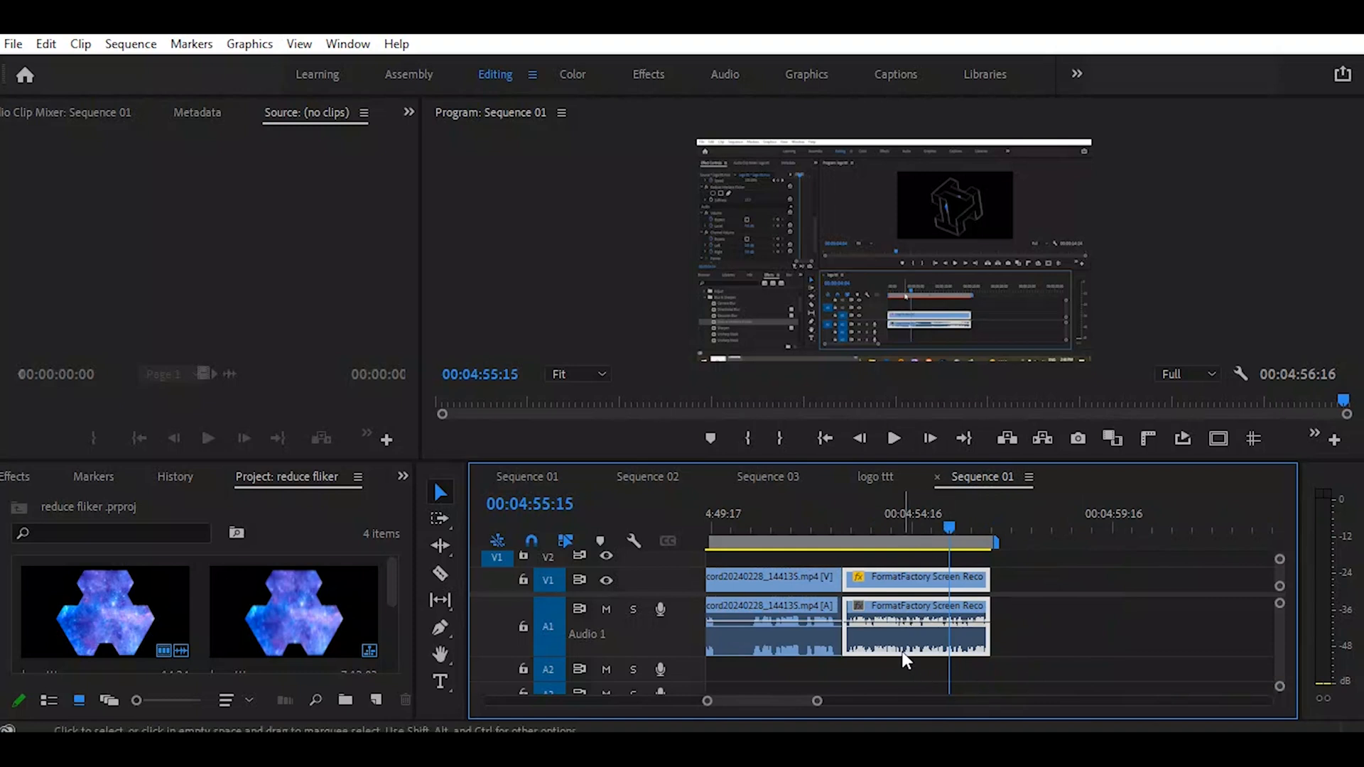
{"action": "left_click_drag", "start_coordinate": [896, 621], "coordinate": [902, 683]}
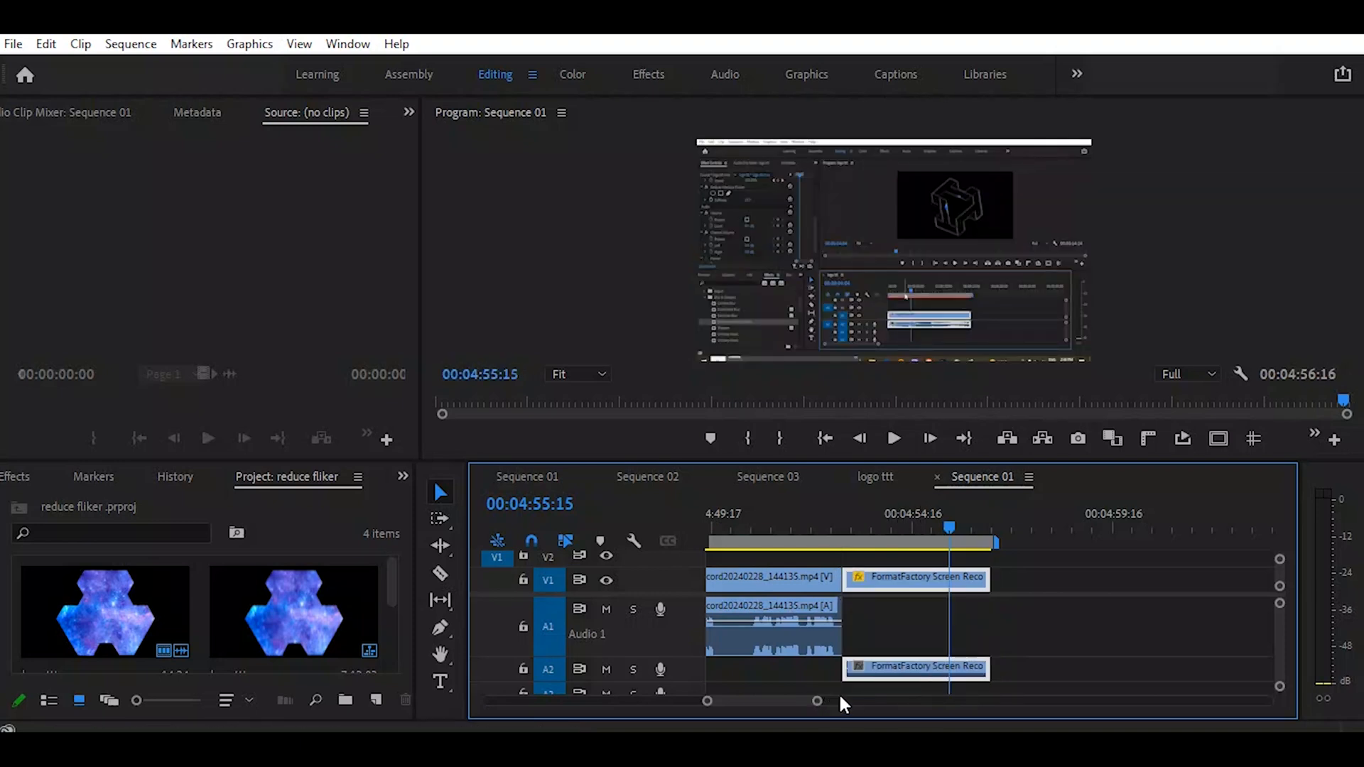
{"action": "left_click_drag", "start_coordinate": [690, 654], "coordinate": [695, 685]}
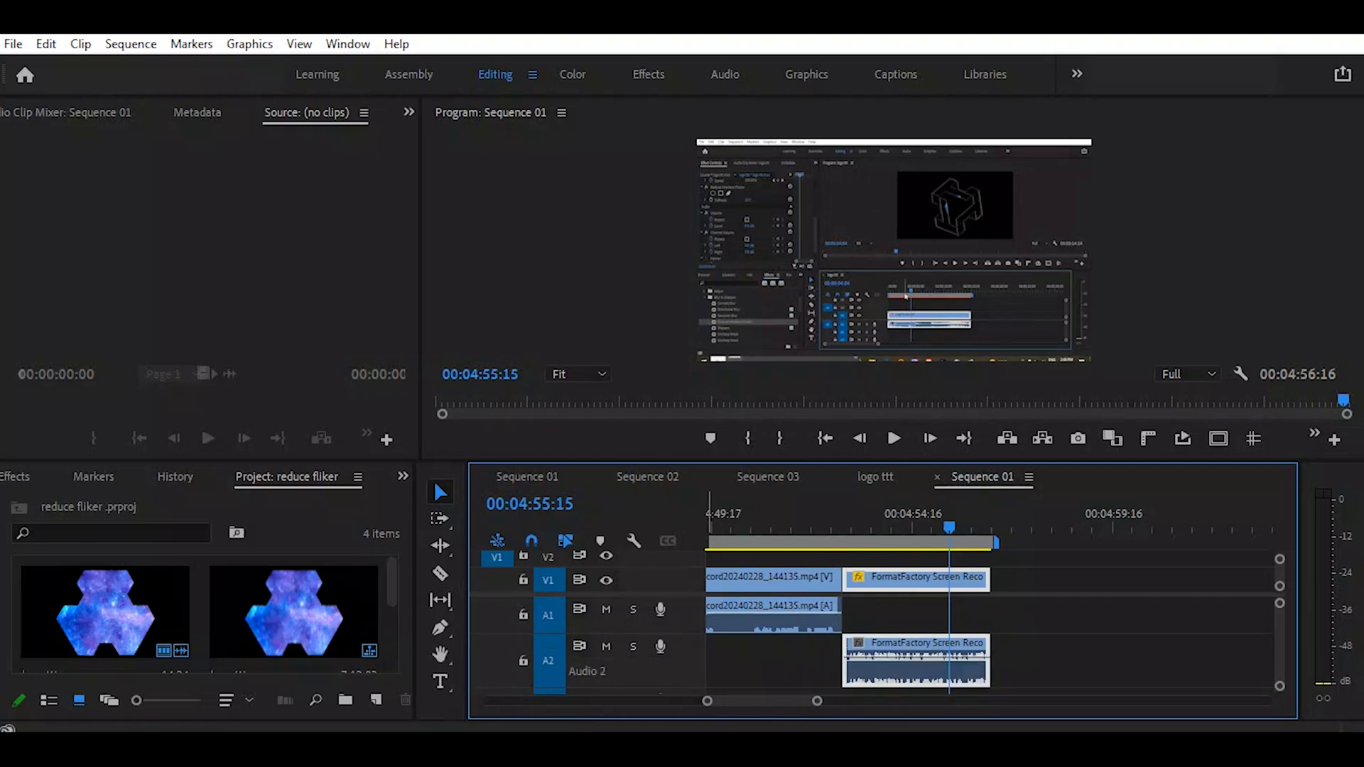
Step: Play the last clip from near its start at 00:04:53:04 to hear its audio on A2
{"action": "left_click", "coordinate": [850, 525]}
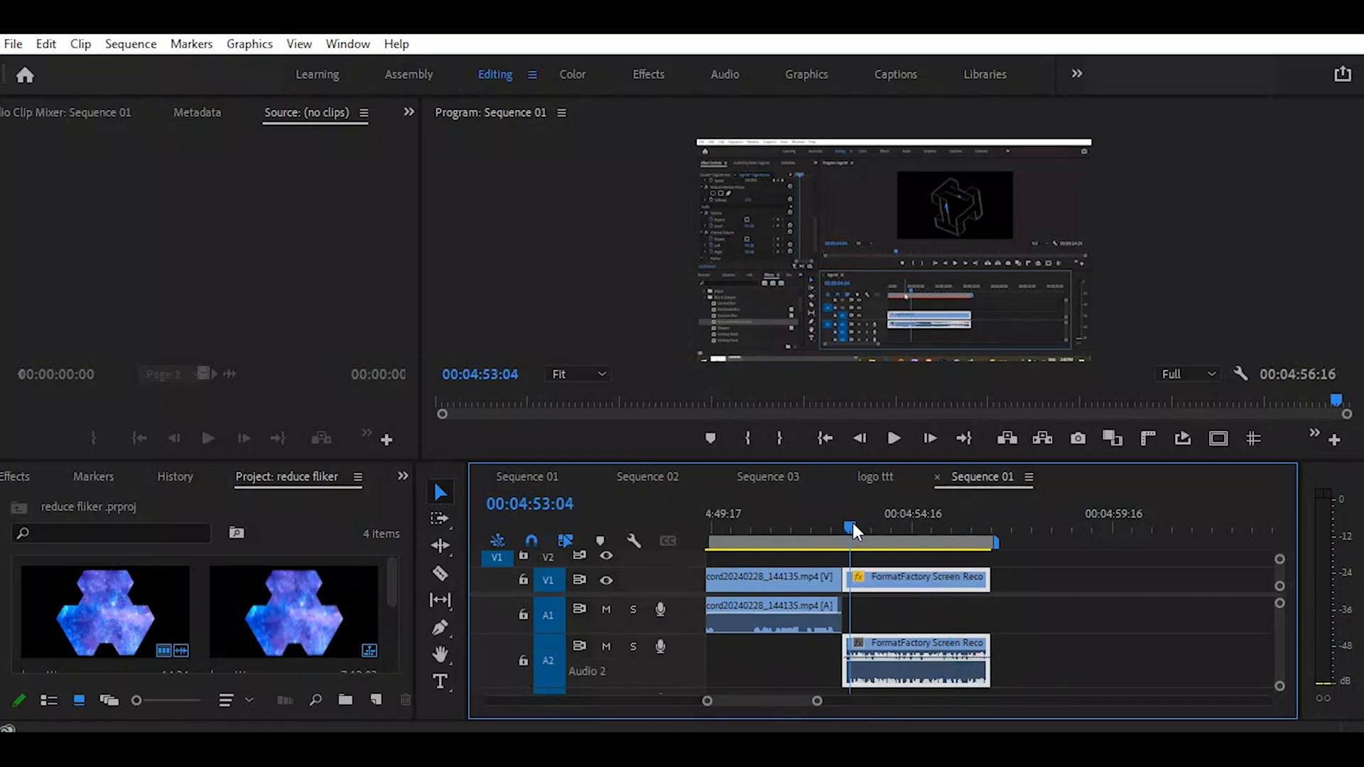
{"action": "key", "text": "space"}
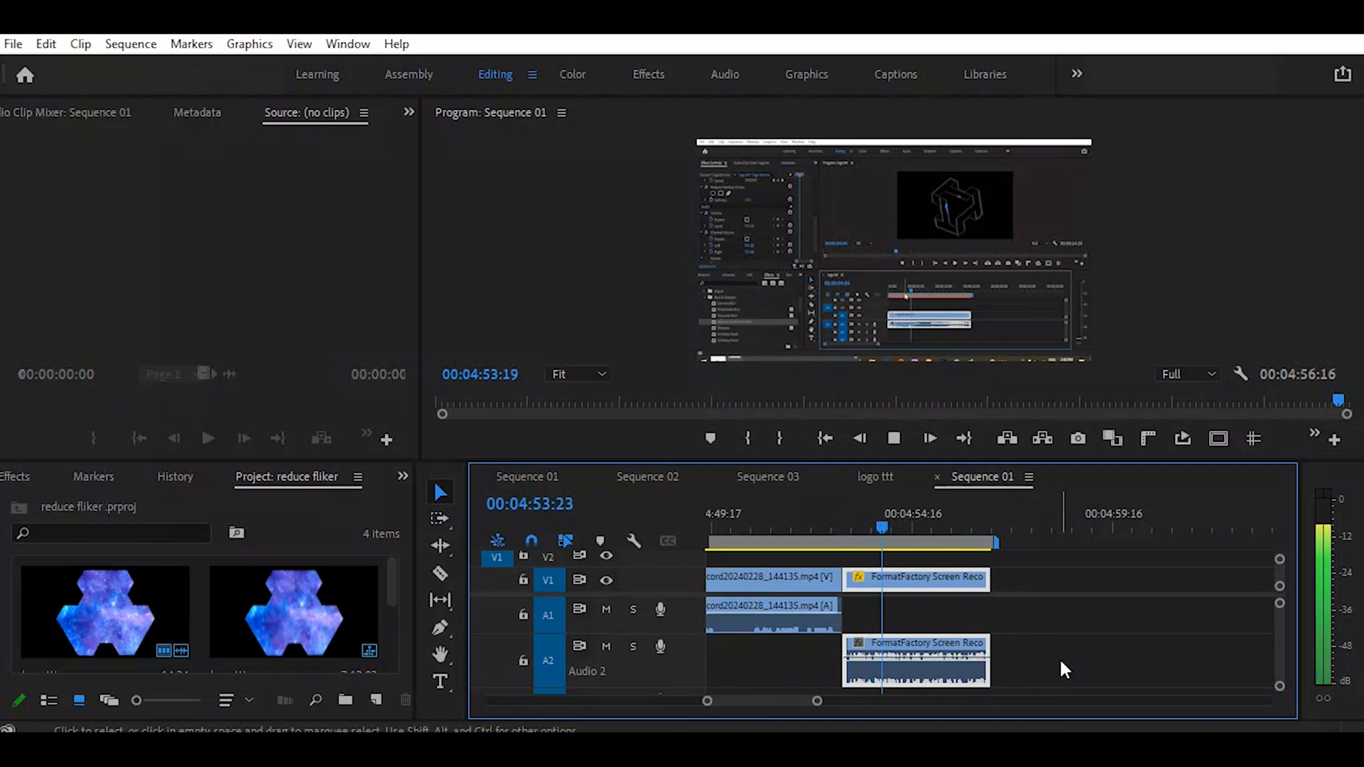
{"action": "key", "text": "space"}
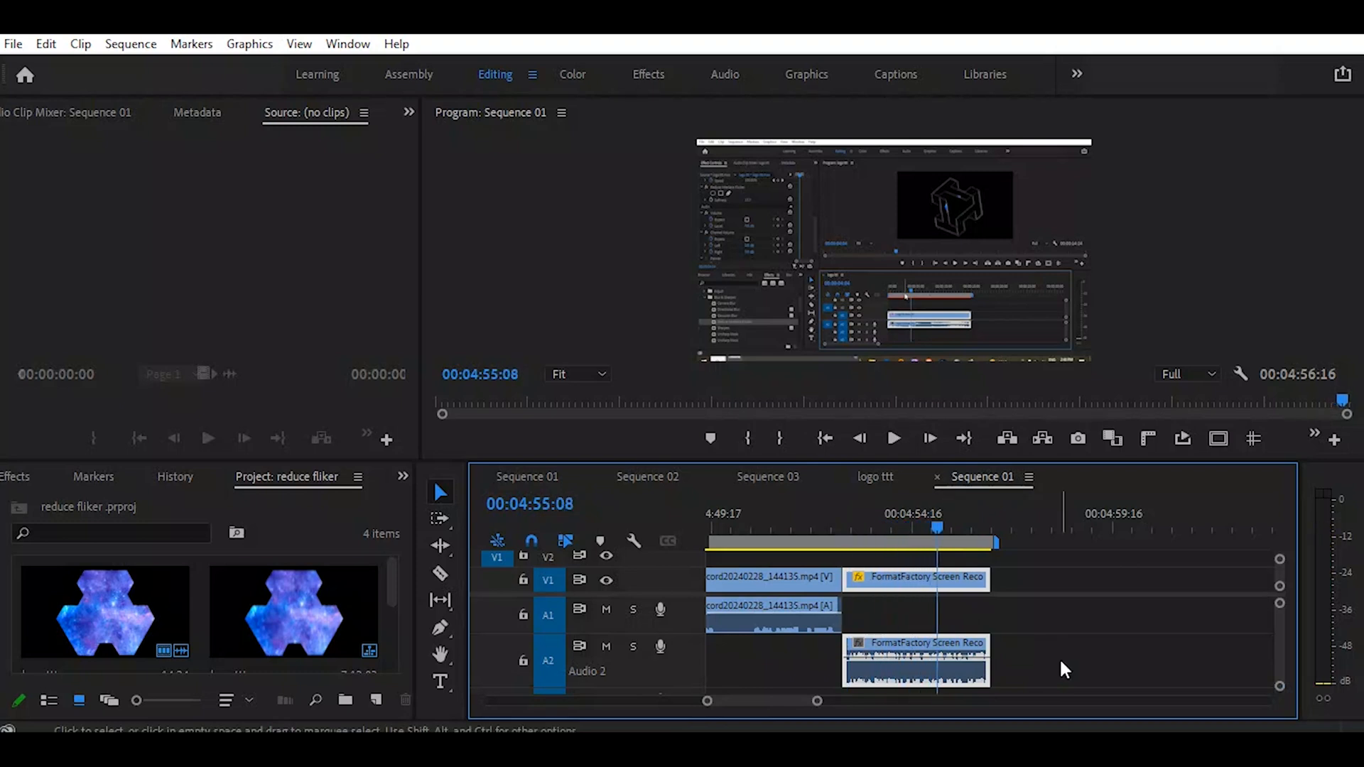
Step: Open the Audio Track Mixer for Sequence 01 and show its effects and sends area
{"action": "left_click", "coordinate": [344, 45]}
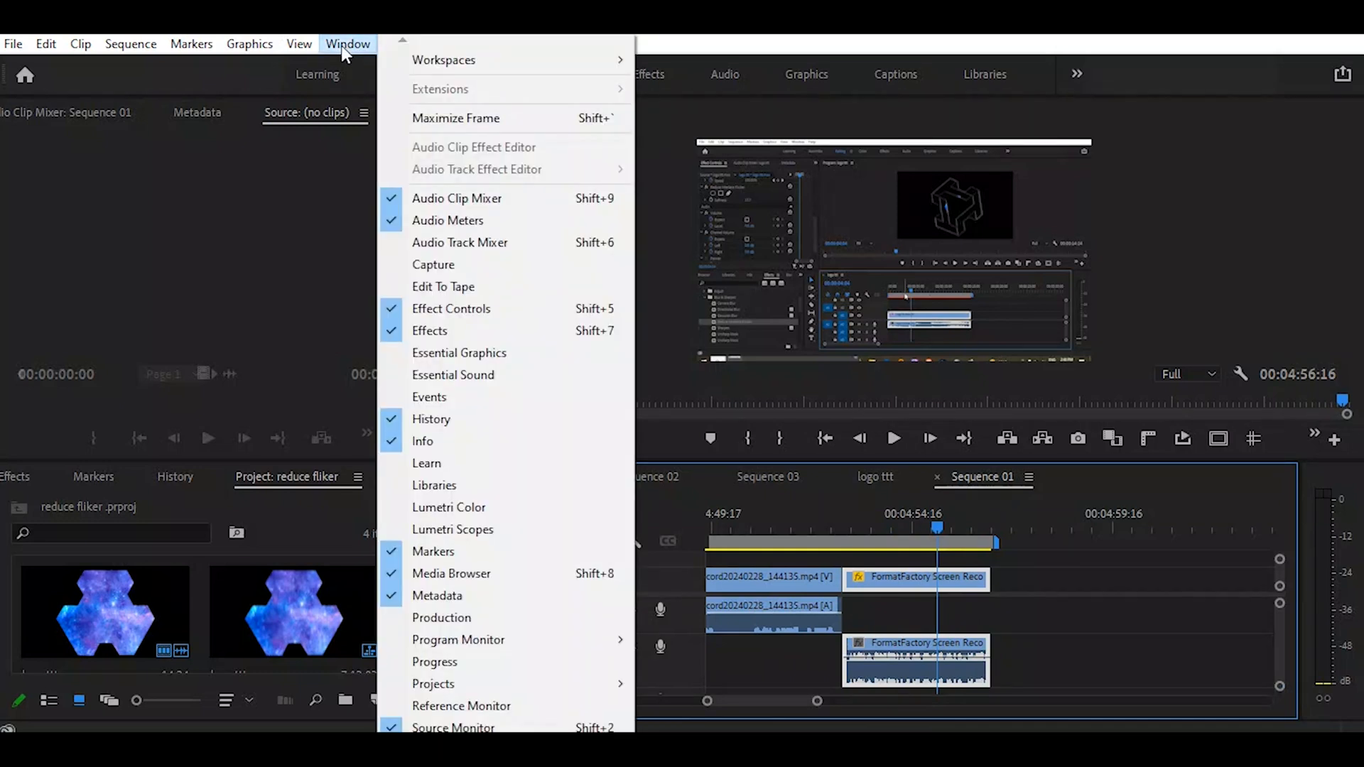
{"action": "left_click", "coordinate": [489, 244]}
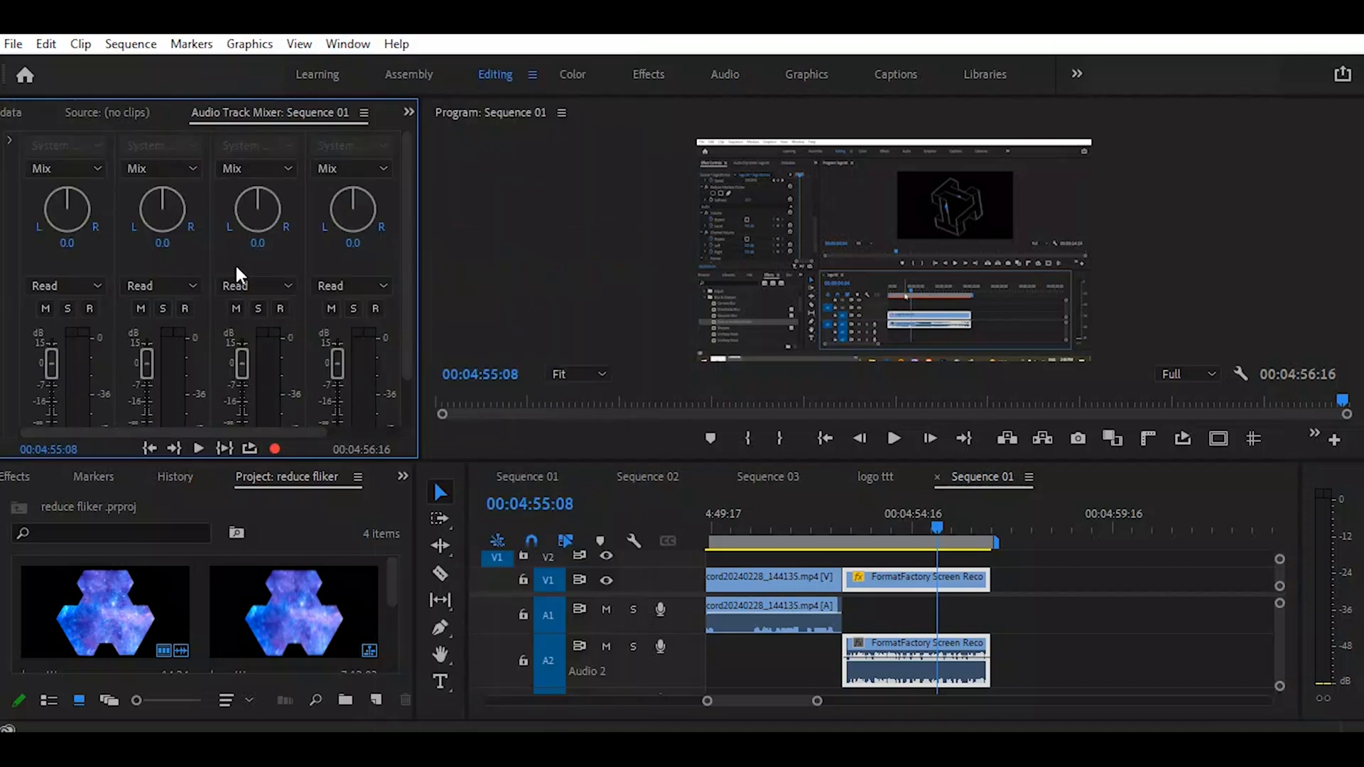
{"action": "left_click", "coordinate": [10, 140]}
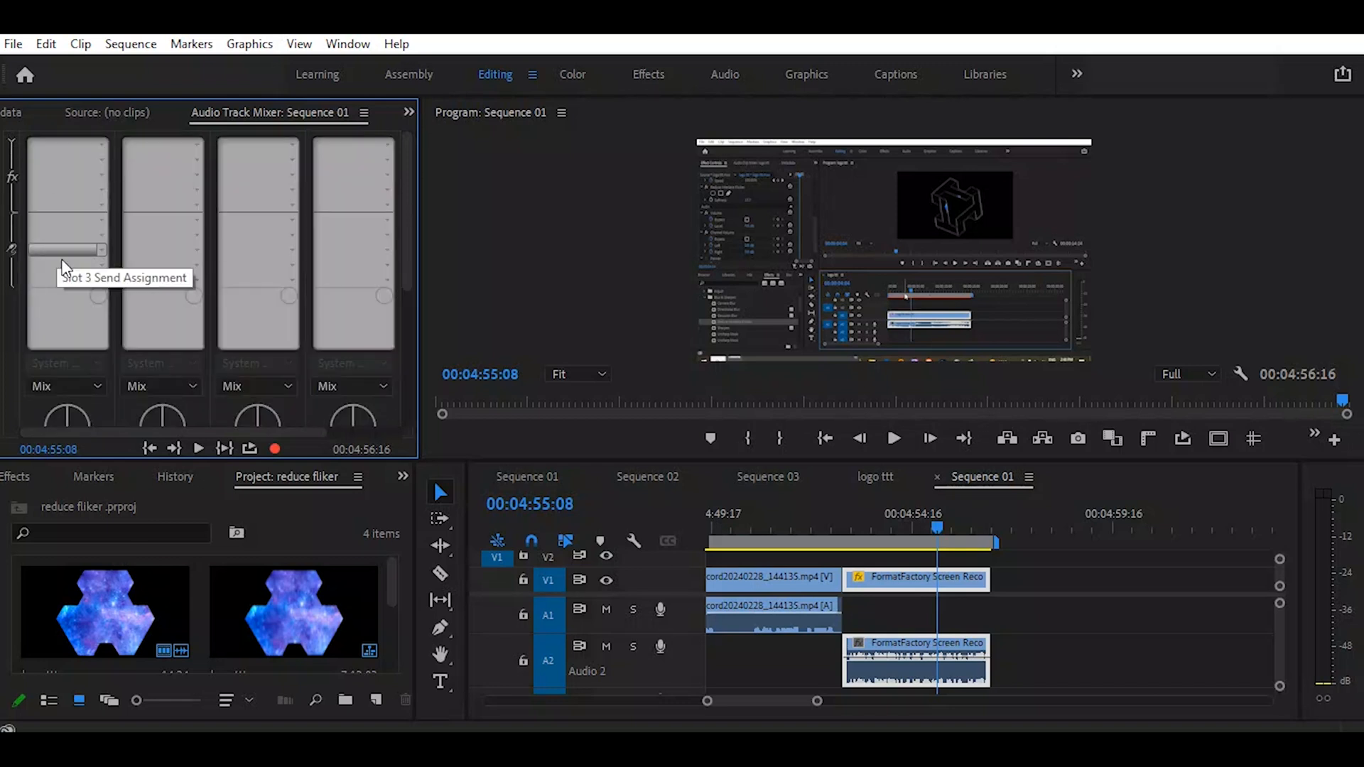
Step: Add the Studio Reverb effect to the Audio 2 track in the track mixer
{"action": "left_click_drag", "start_coordinate": [403, 259], "coordinate": [433, 423]}
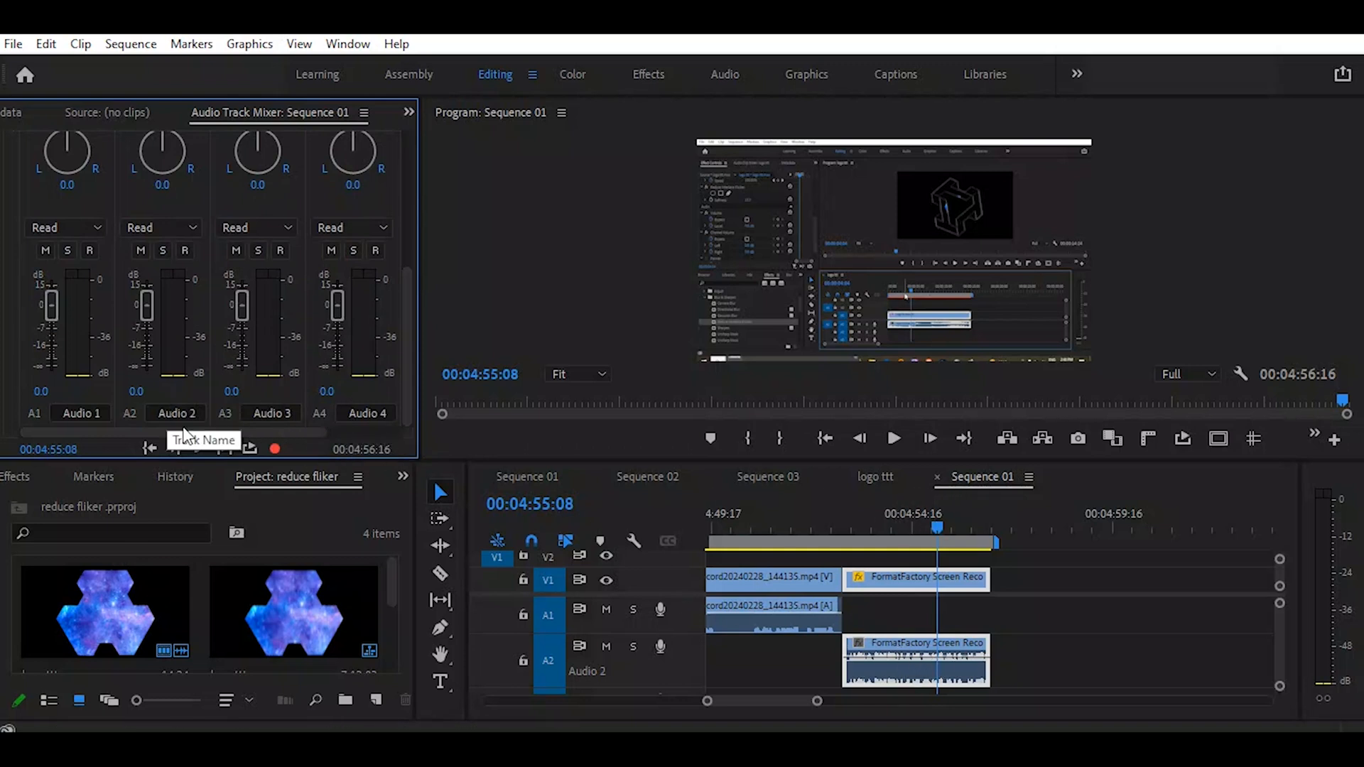
{"action": "scroll", "coordinate": [411, 334], "scroll_direction": "up", "scroll_amount": 5}
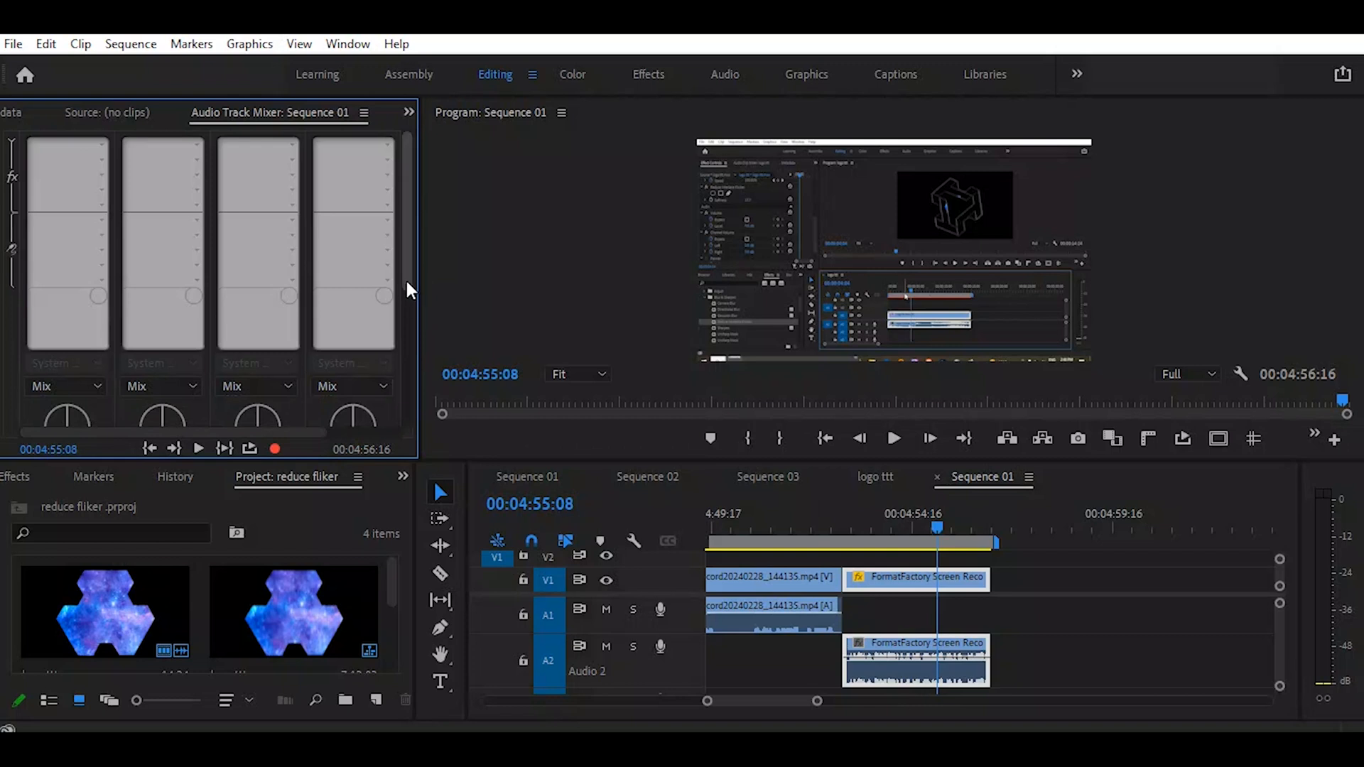
{"action": "left_click", "coordinate": [198, 159]}
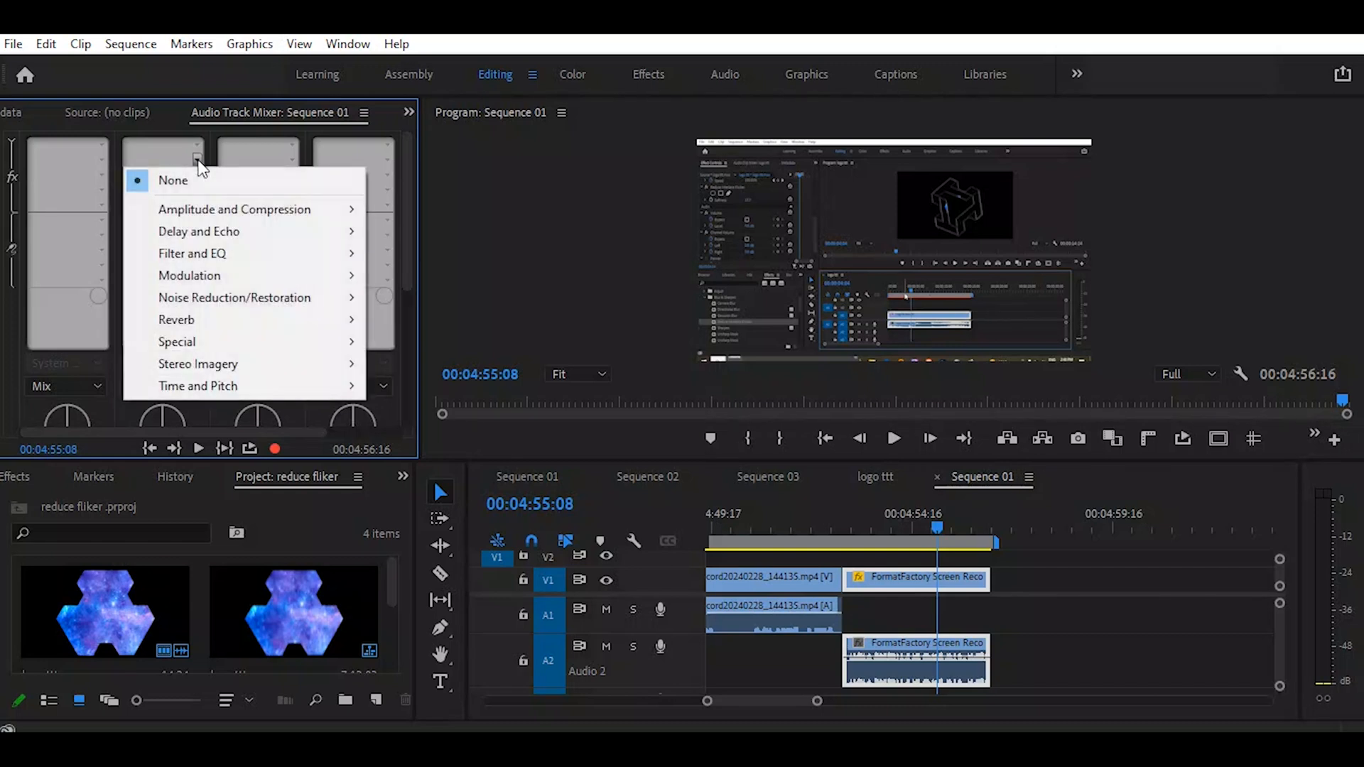
{"action": "mouse_move", "coordinate": [248, 326]}
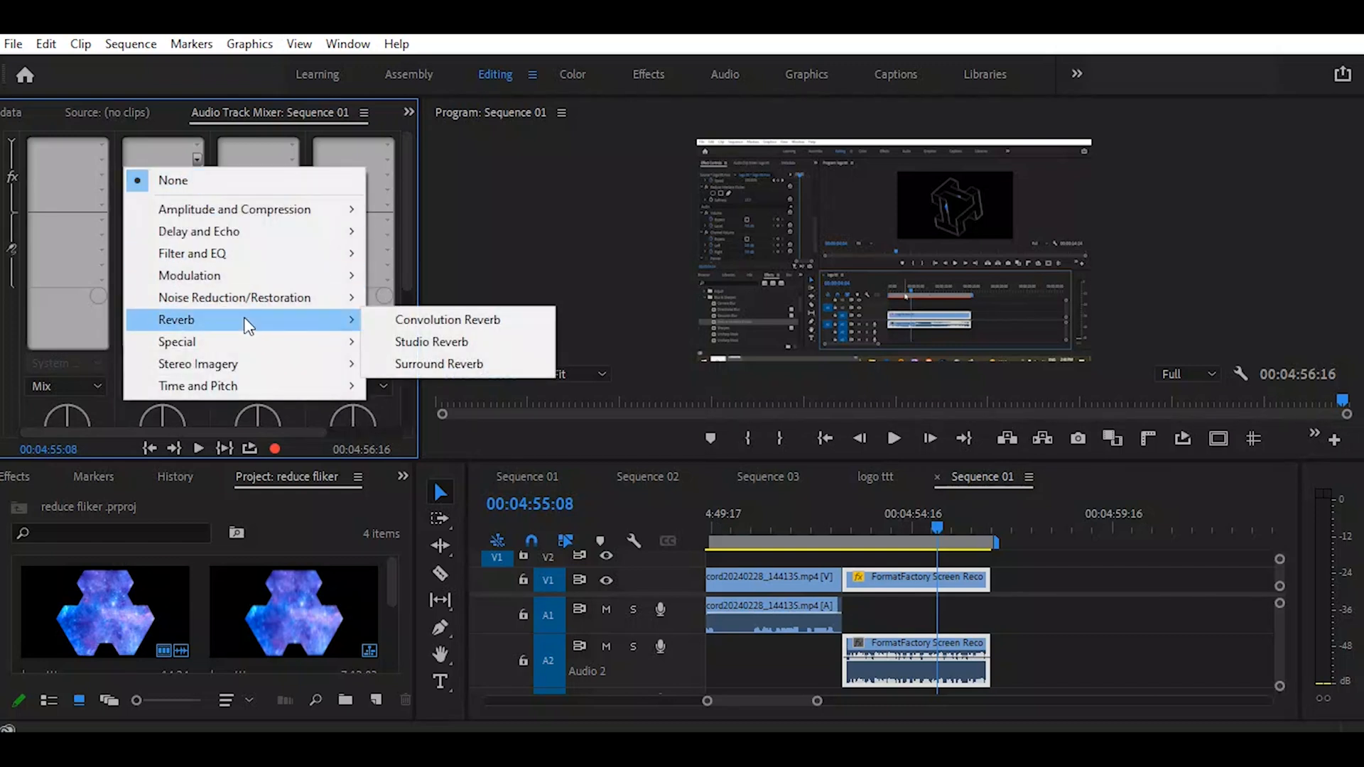
{"action": "left_click", "coordinate": [464, 344]}
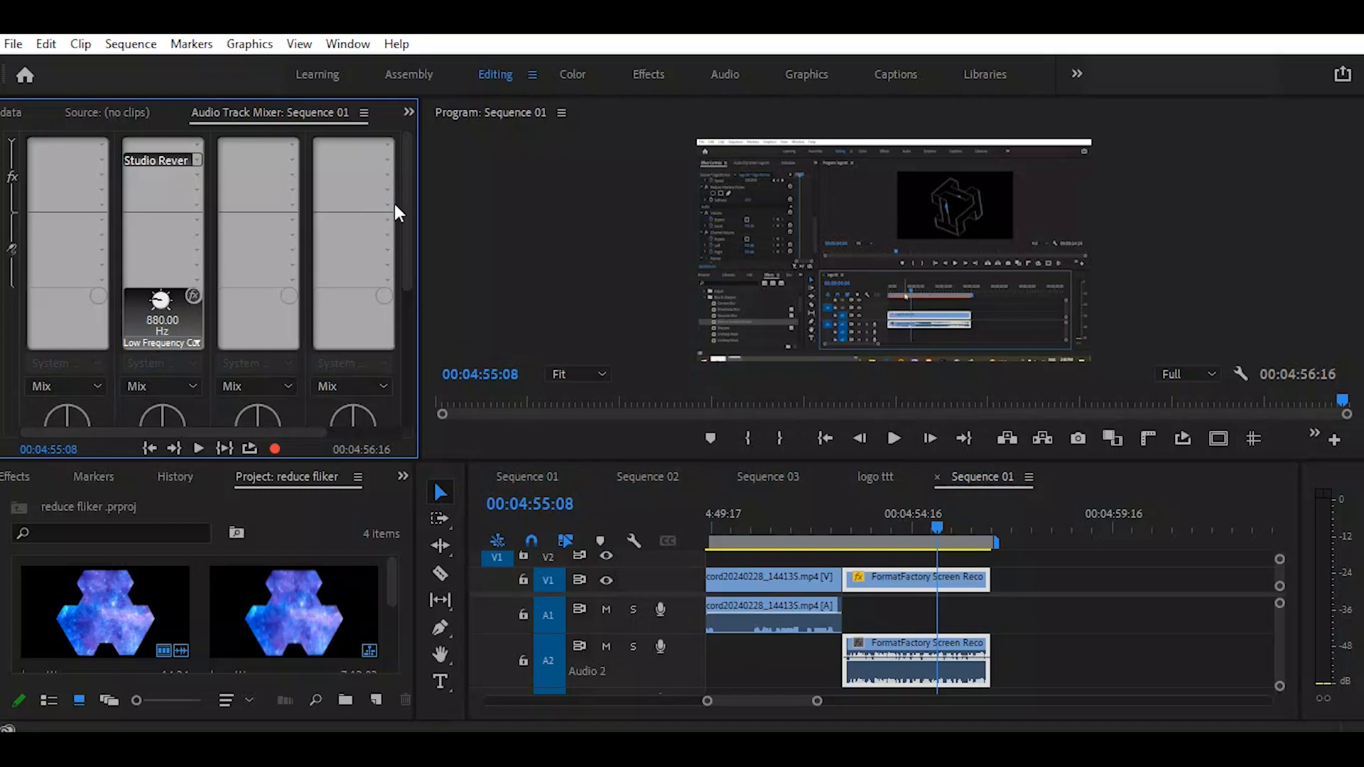
Step: Open the Studio Reverb settings for Audio 2 and set Decay to 10000 ms
{"action": "left_click", "coordinate": [156, 144]}
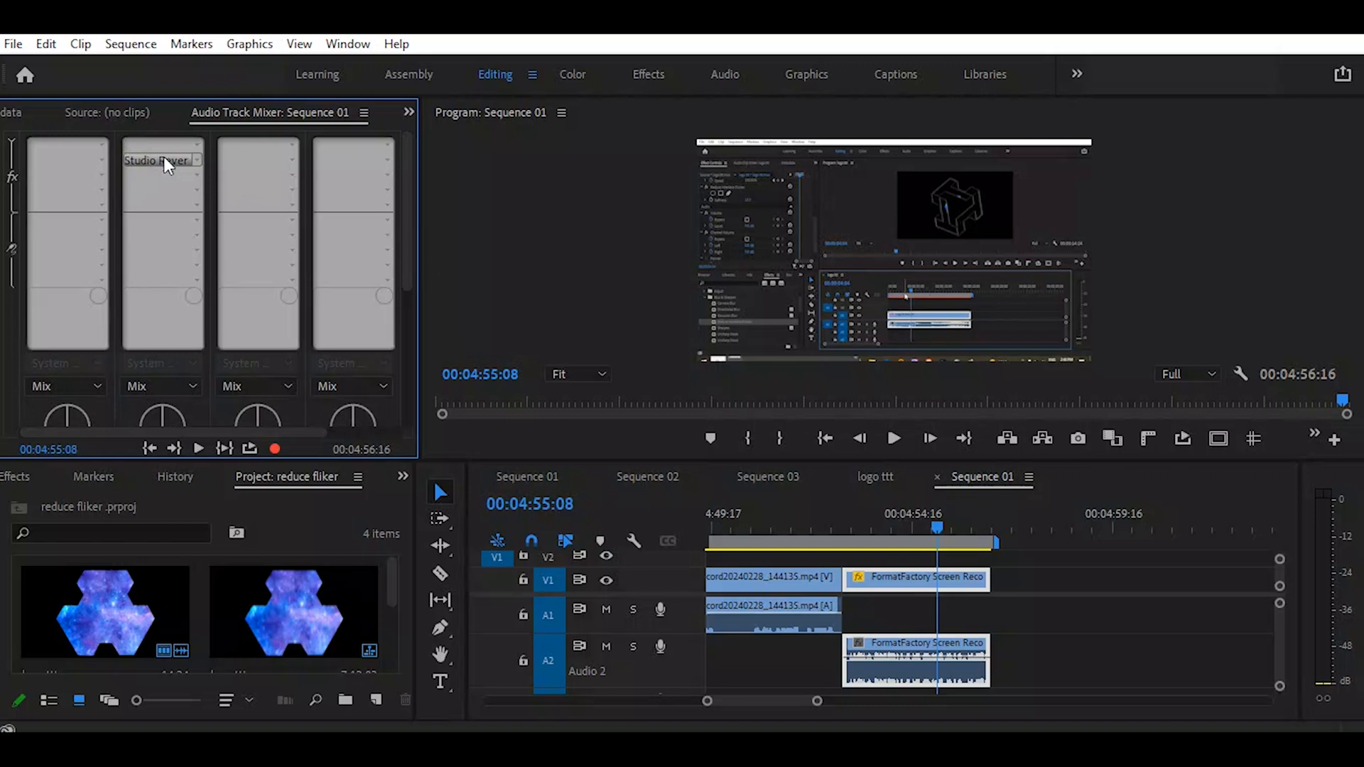
{"action": "double_click", "coordinate": [163, 159]}
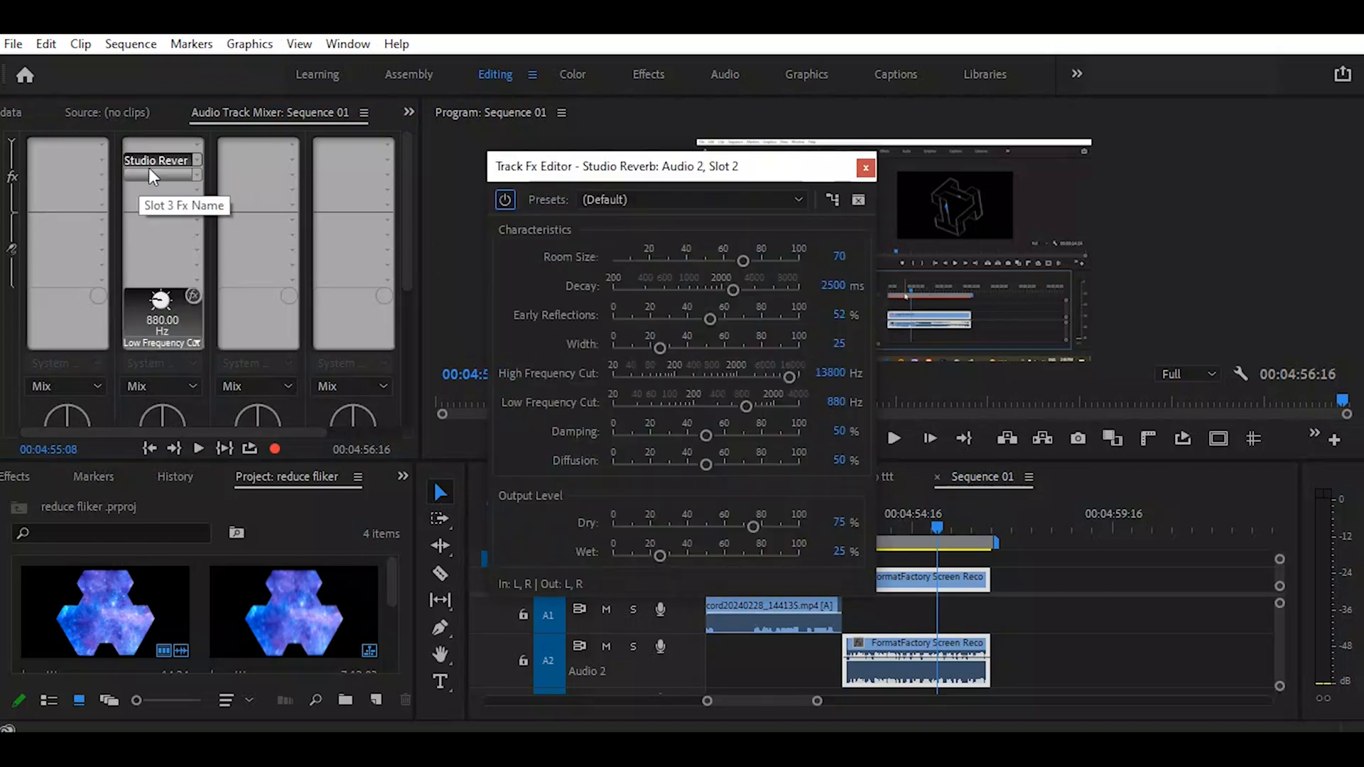
{"action": "left_click_drag", "start_coordinate": [652, 174], "coordinate": [615, 100]}
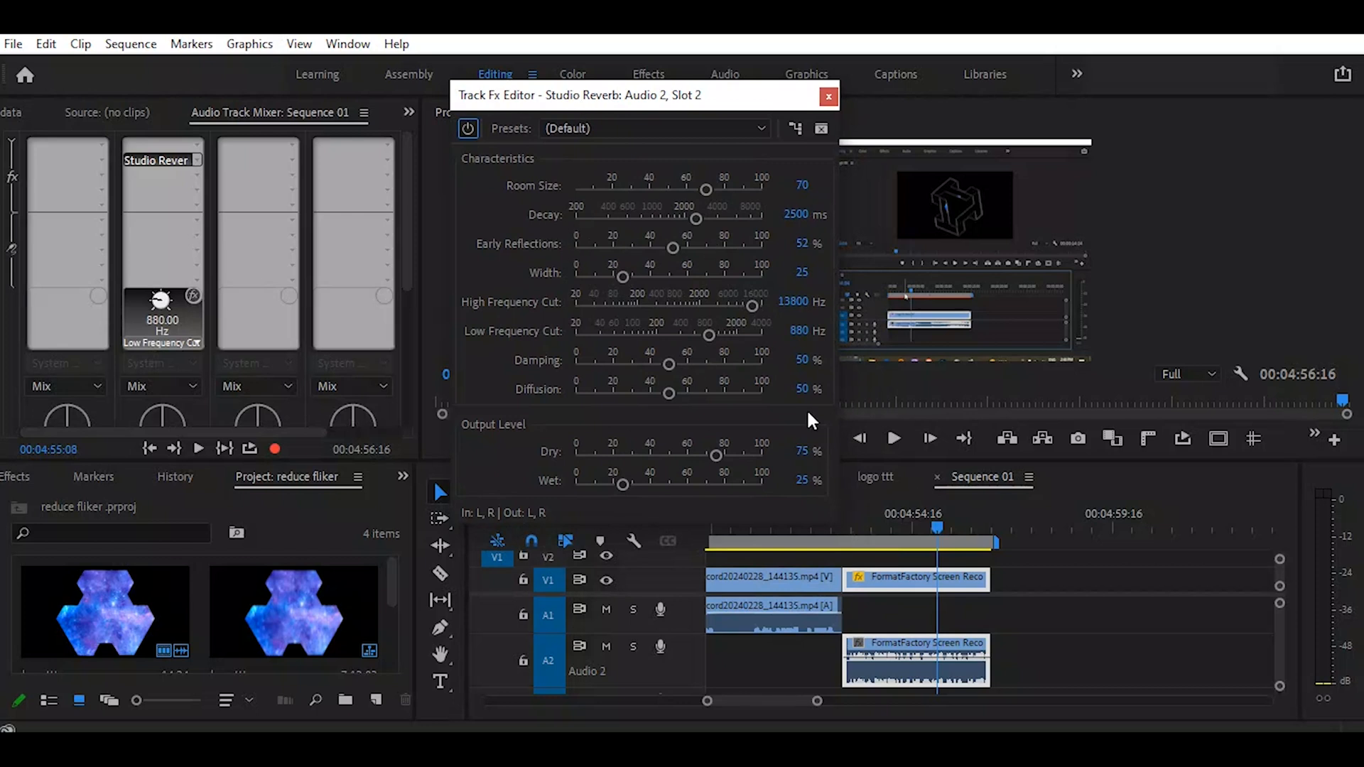
{"action": "left_click_drag", "start_coordinate": [695, 219], "coordinate": [759, 229]}
Step: Play the last clip several times to hear how the reverb sounds at its end, moving the effect editor clear of the timeline
{"action": "left_click", "coordinate": [845, 534]}
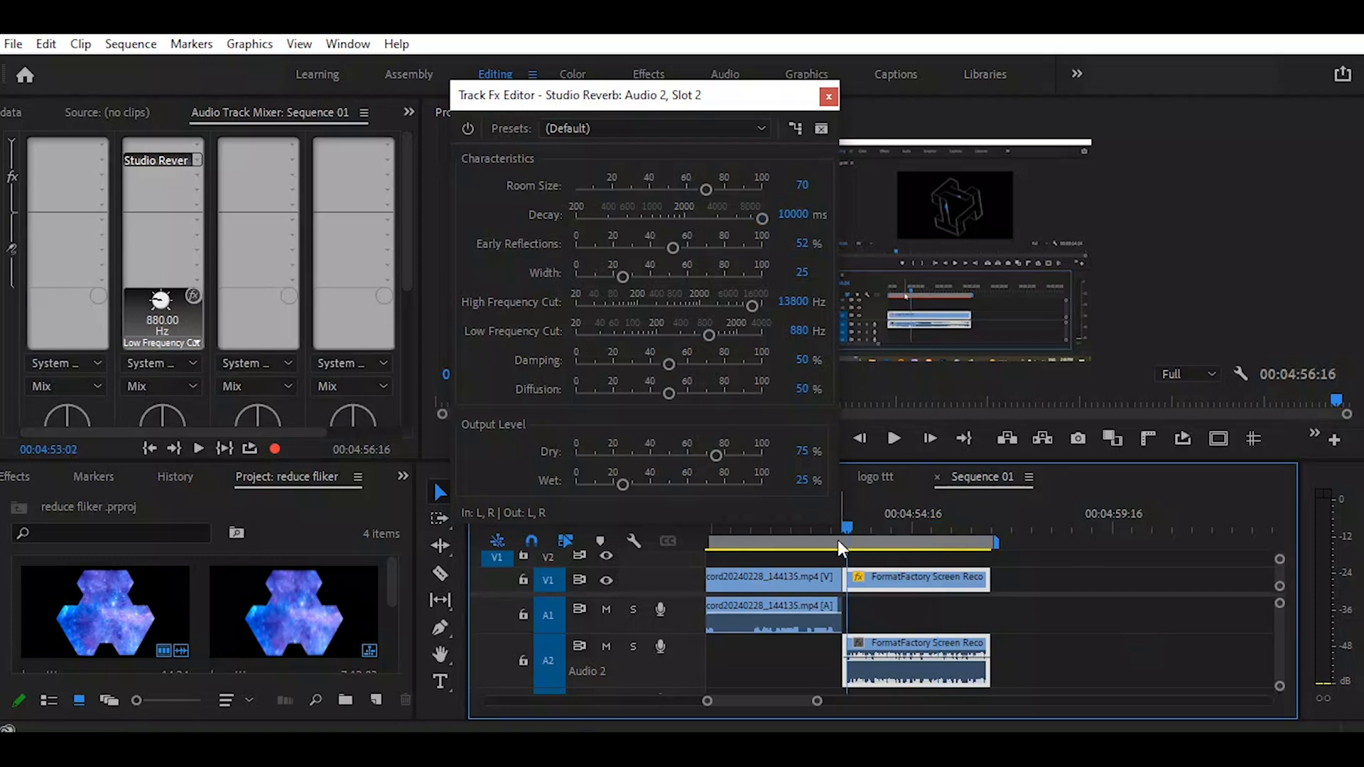
{"action": "key", "text": "space"}
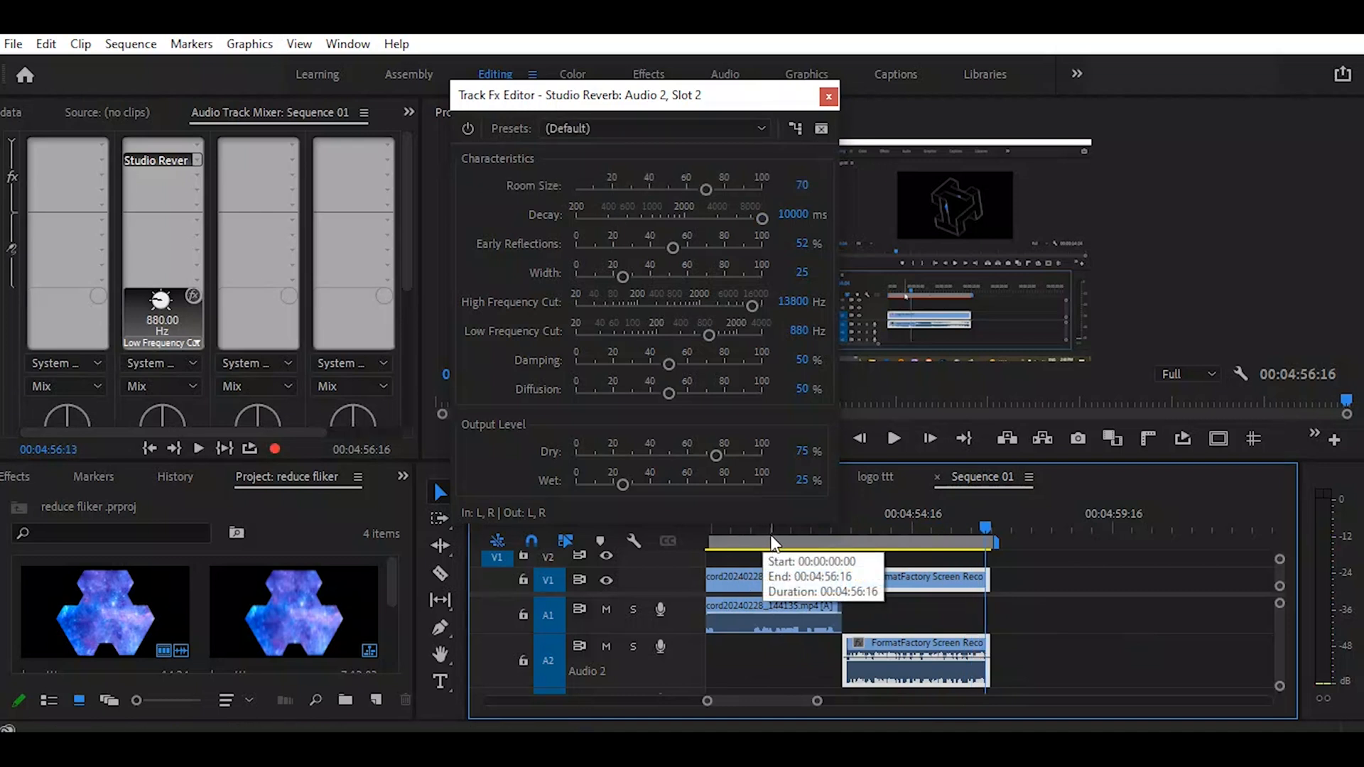
{"action": "left_click_drag", "start_coordinate": [746, 85], "coordinate": [718, 32]}
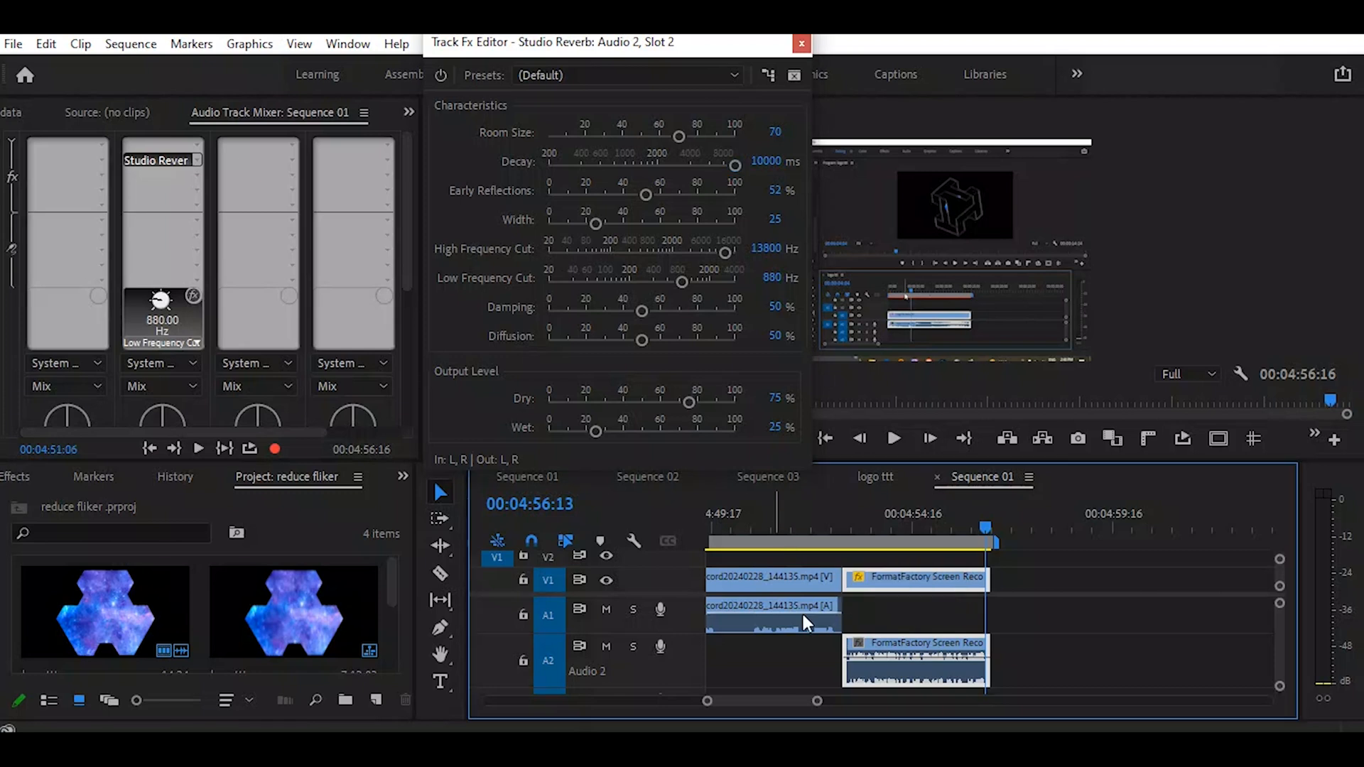
{"action": "left_click", "coordinate": [772, 529]}
{"action": "key", "text": "space"}
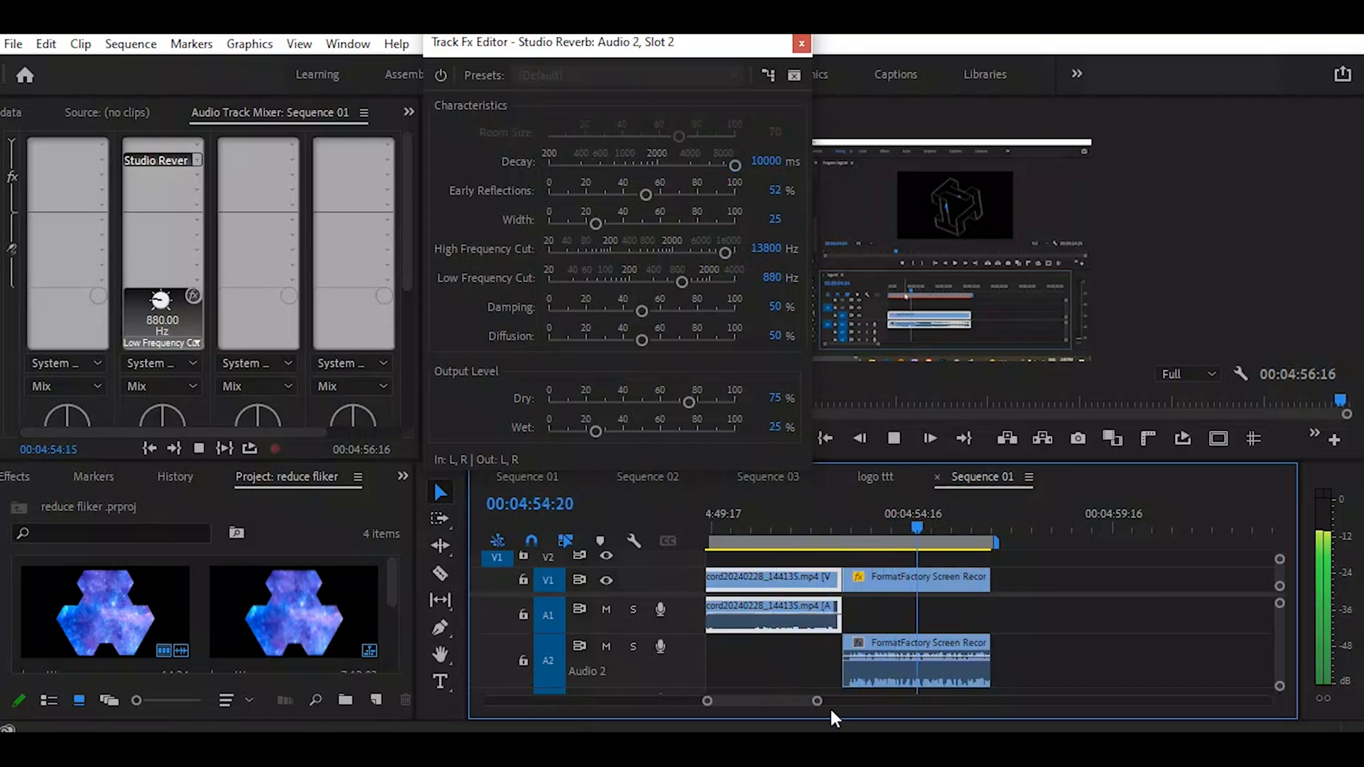
{"action": "key", "text": "space"}
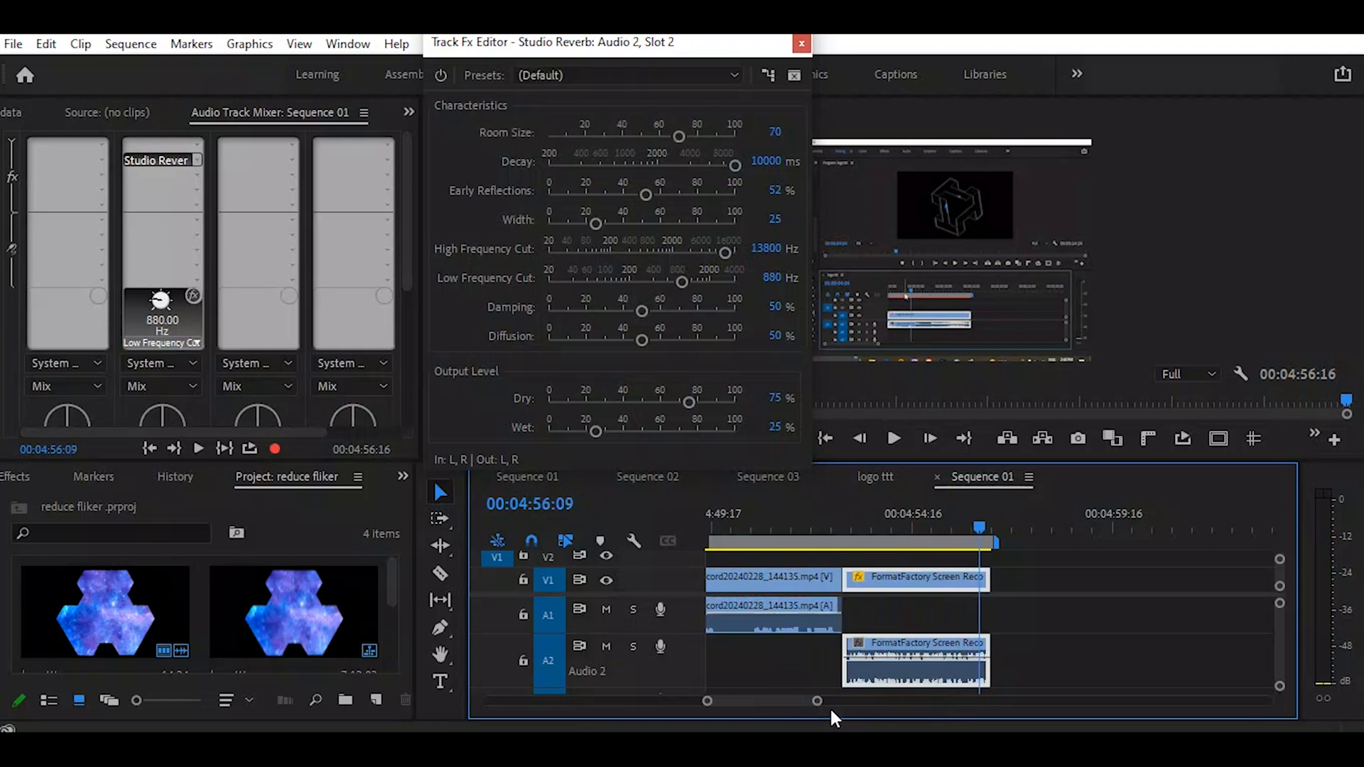
{"action": "left_click", "coordinate": [845, 509]}
{"action": "key", "text": "space"}
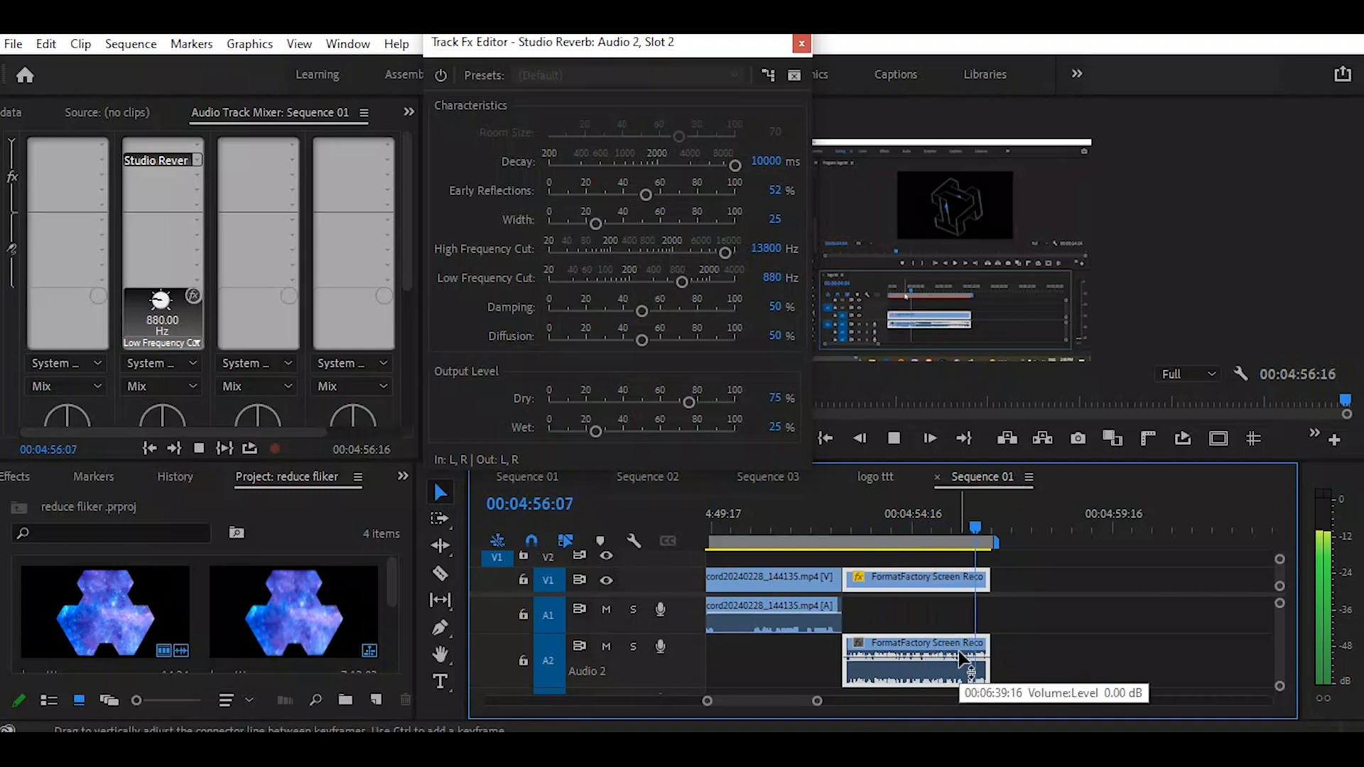
{"action": "key", "text": "space"}
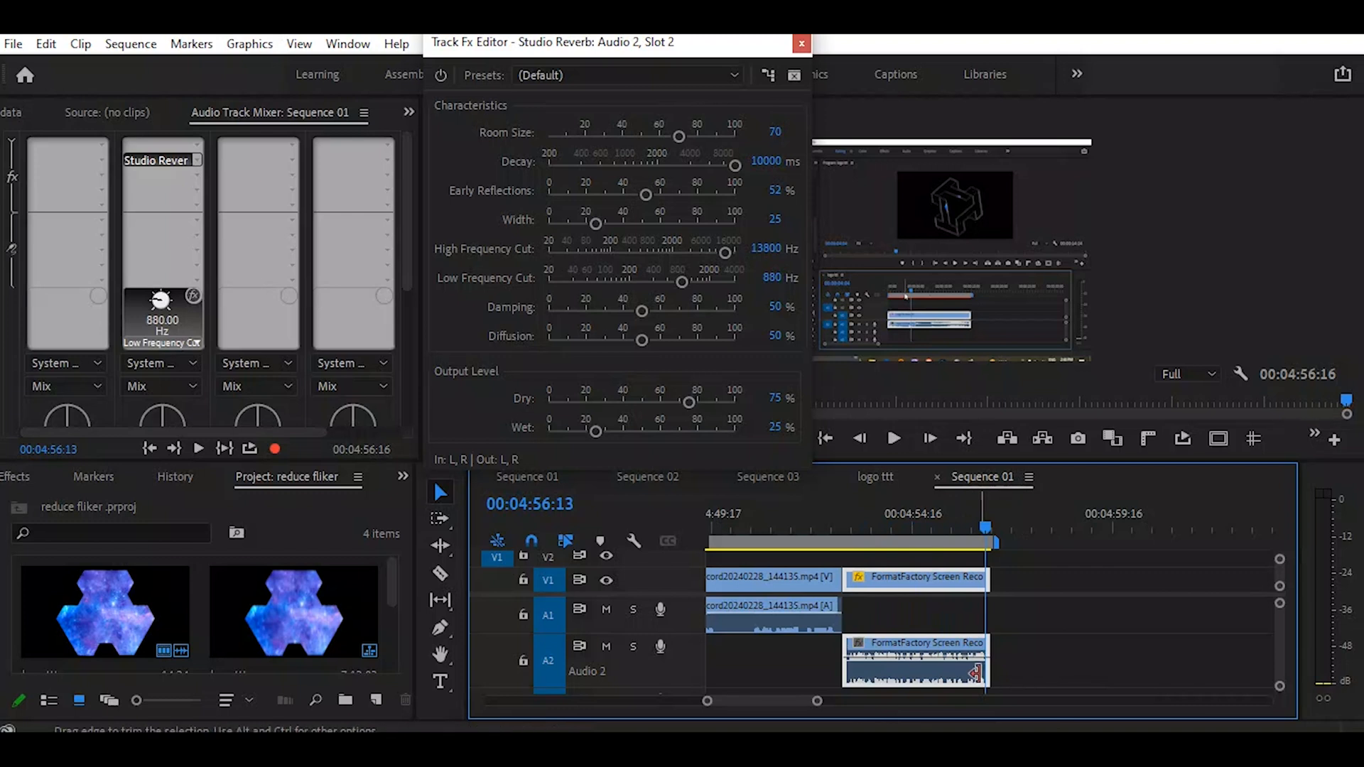
{"action": "left_click", "coordinate": [867, 518]}
{"action": "key", "text": "space"}
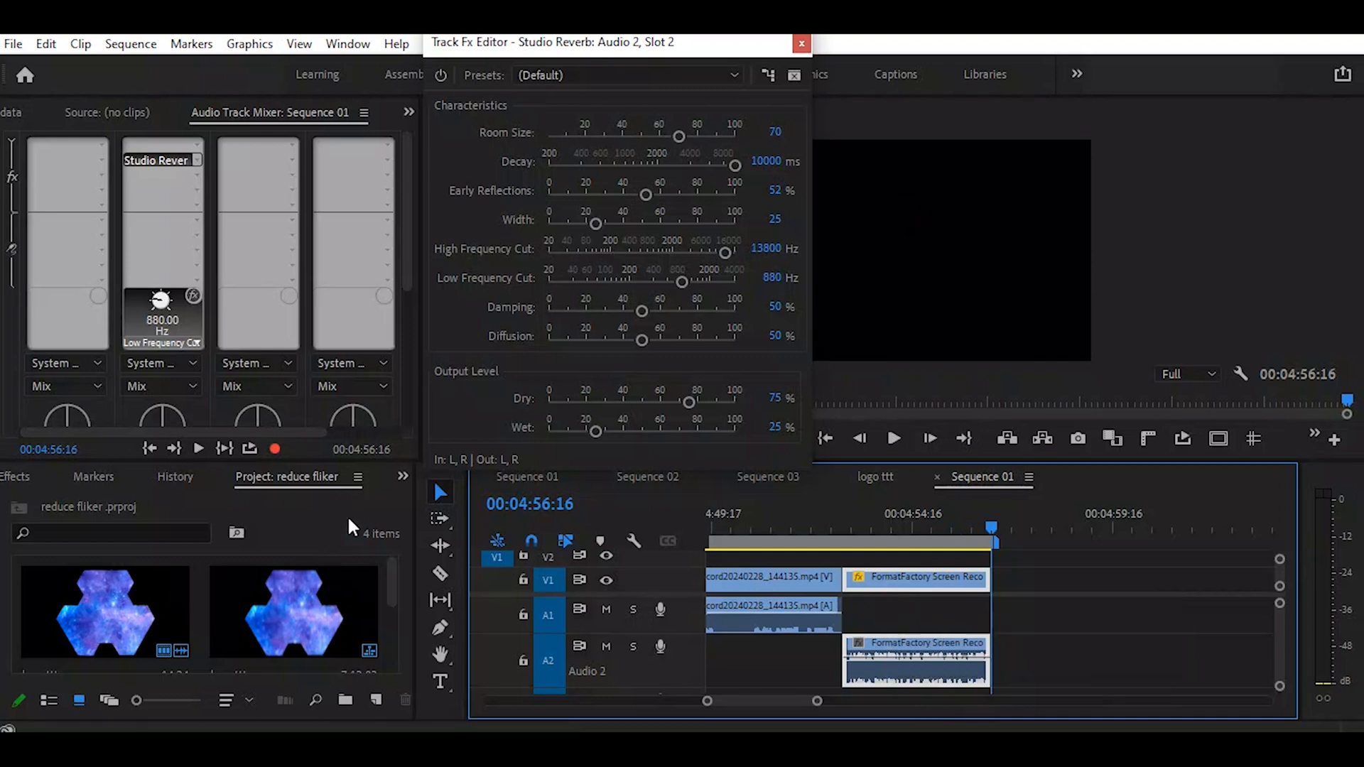
Step: Create a 1920 × 1080, 23.976 fps transparent video, place it directly after the last clip on V1, and save the project
{"action": "left_click", "coordinate": [376, 699]}
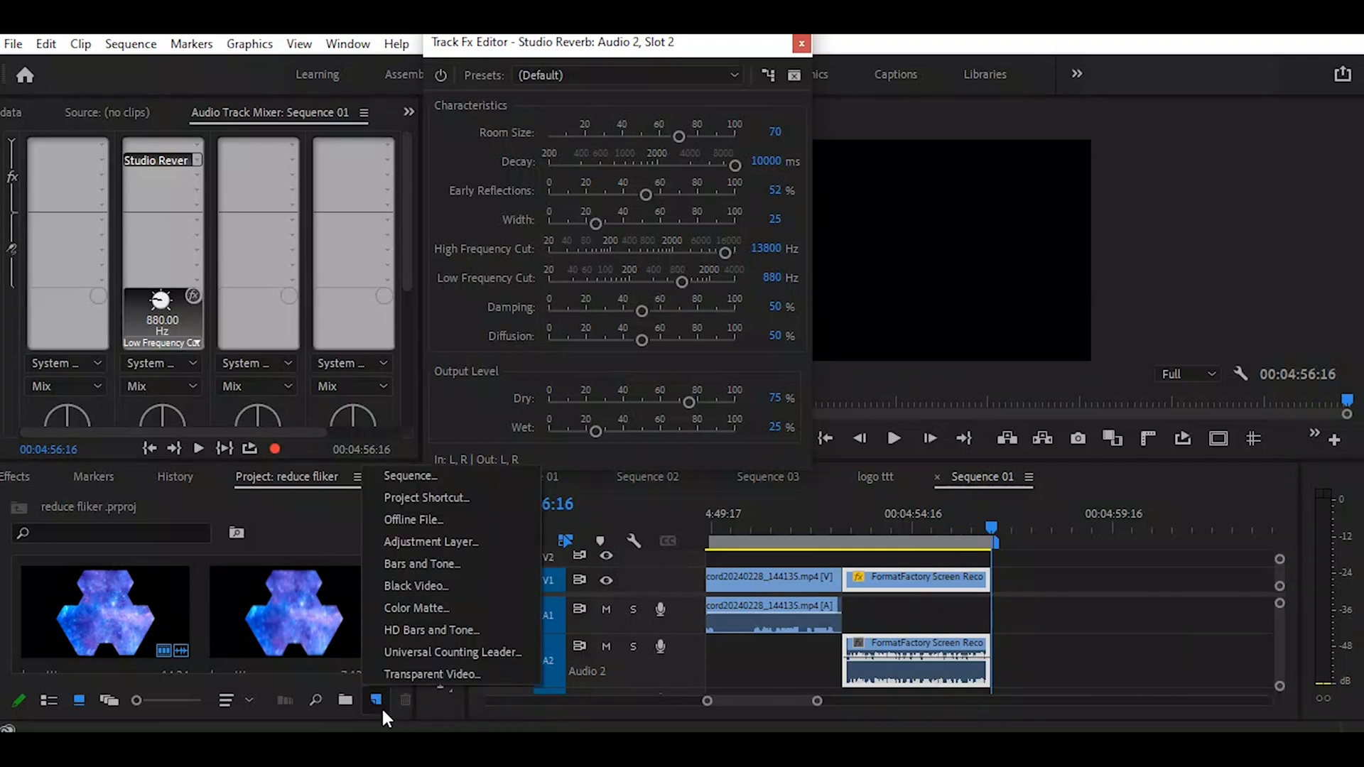
{"action": "left_click", "coordinate": [449, 672]}
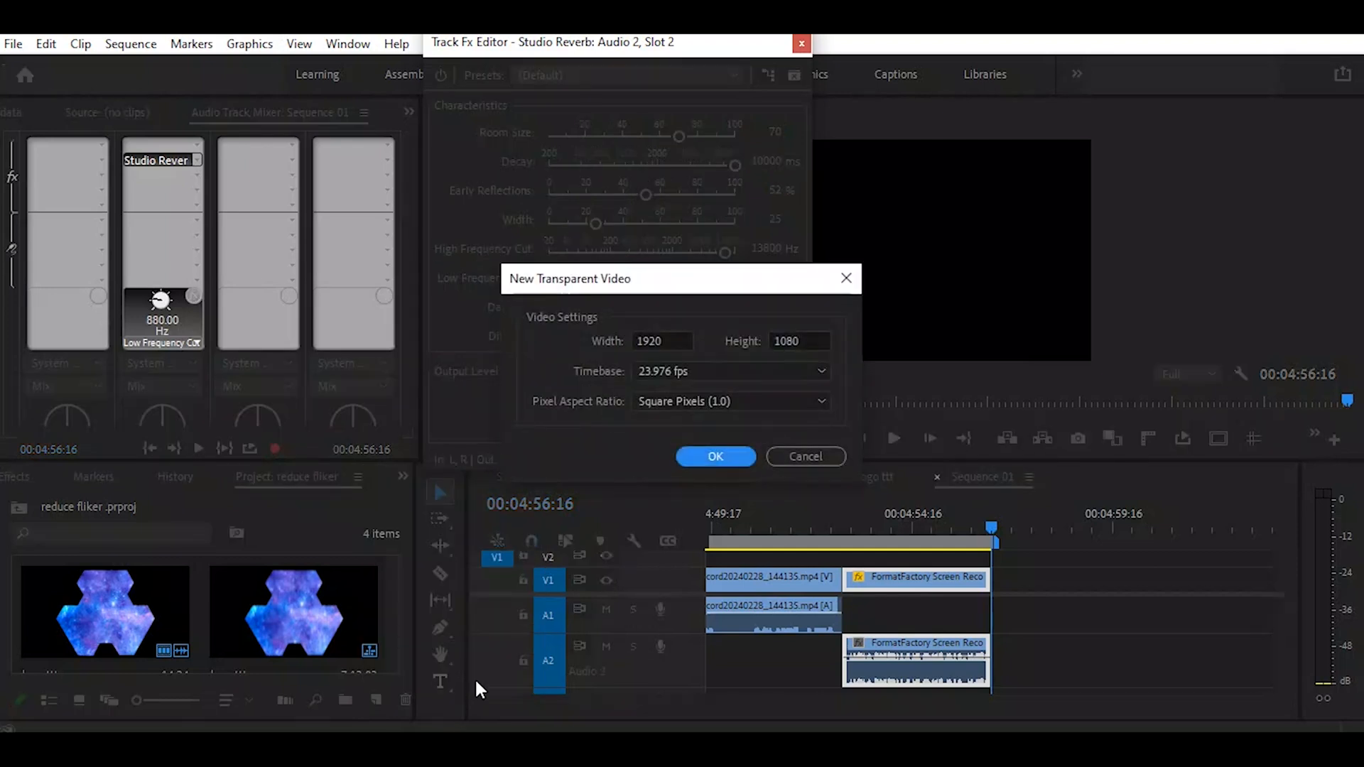
{"action": "left_click", "coordinate": [706, 455]}
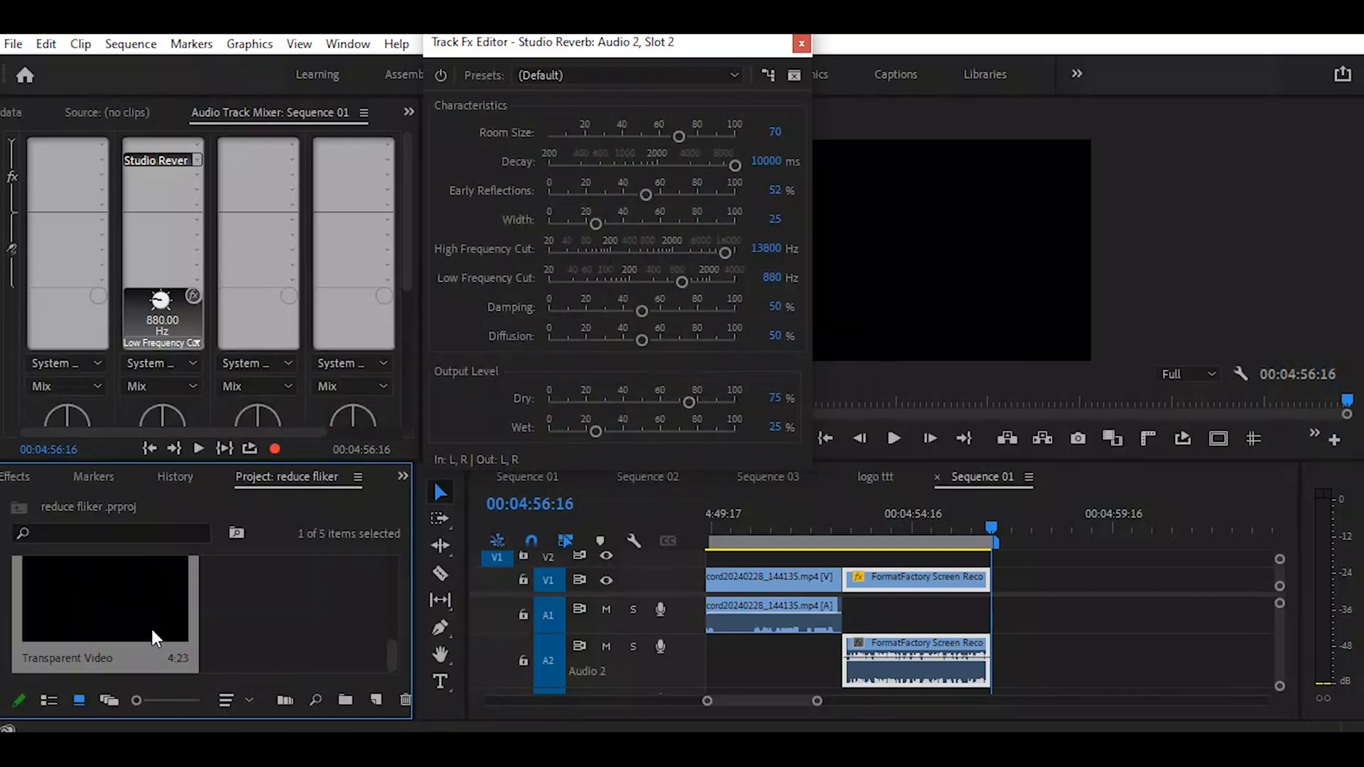
{"action": "left_click_drag", "start_coordinate": [126, 594], "coordinate": [998, 585]}
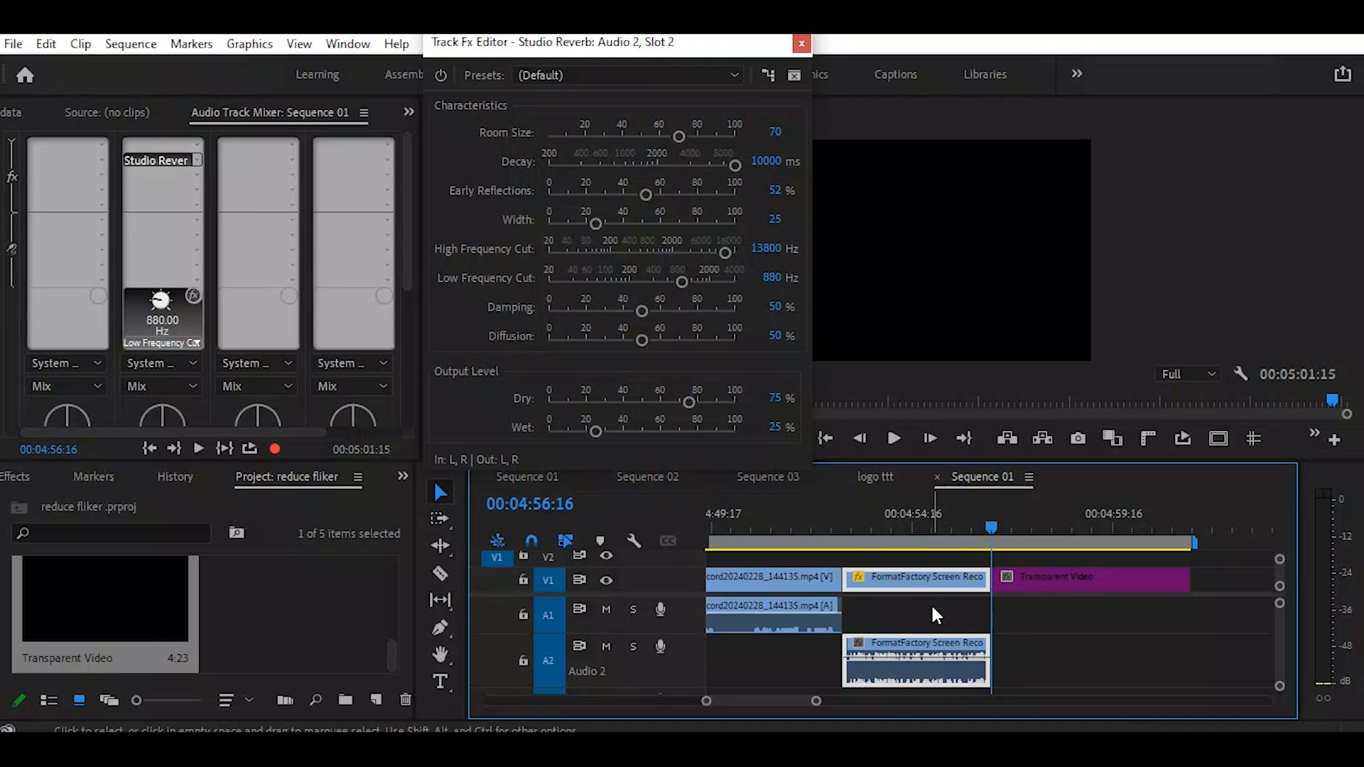
{"action": "key", "text": "ctrl+s"}
Step: Play the sequence from before the last clip into the transparent video to hear the reverb tail
{"action": "left_click", "coordinate": [923, 529]}
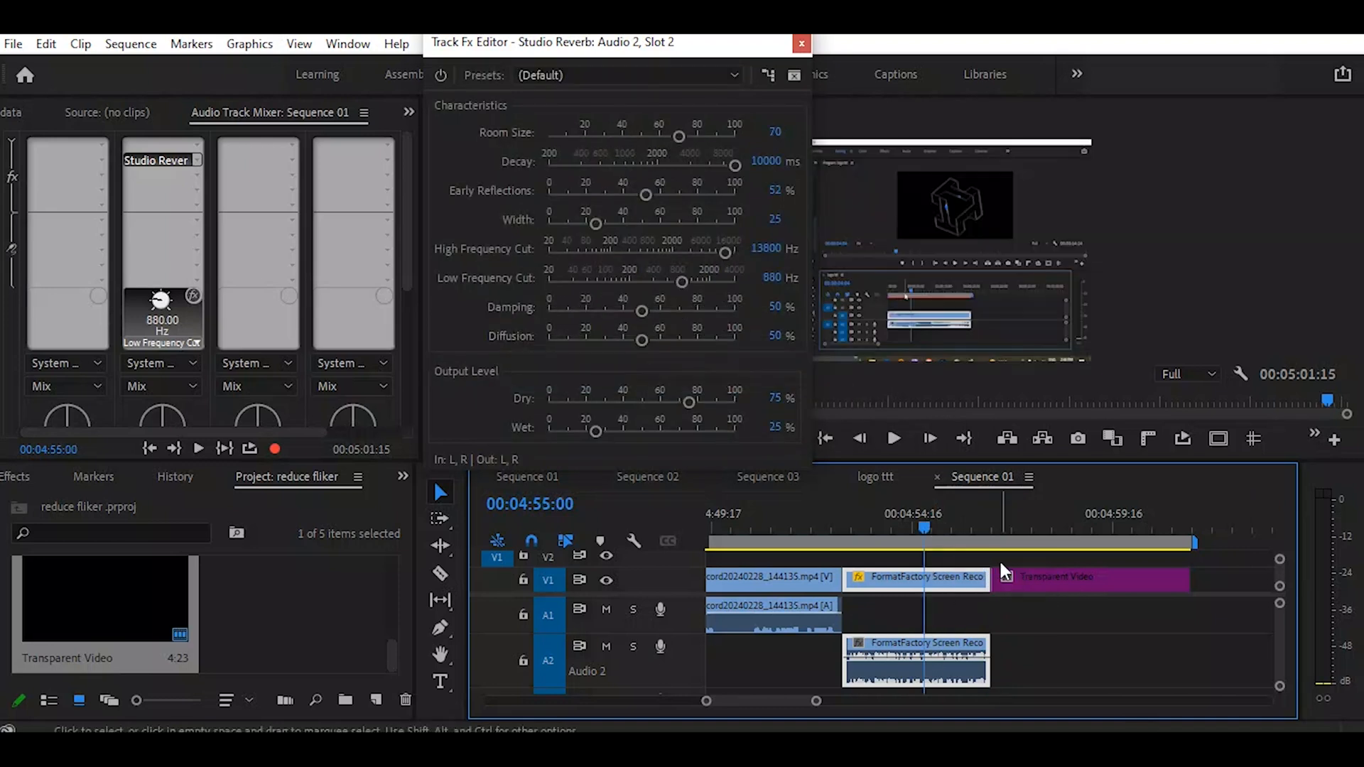
{"action": "left_click", "coordinate": [782, 514]}
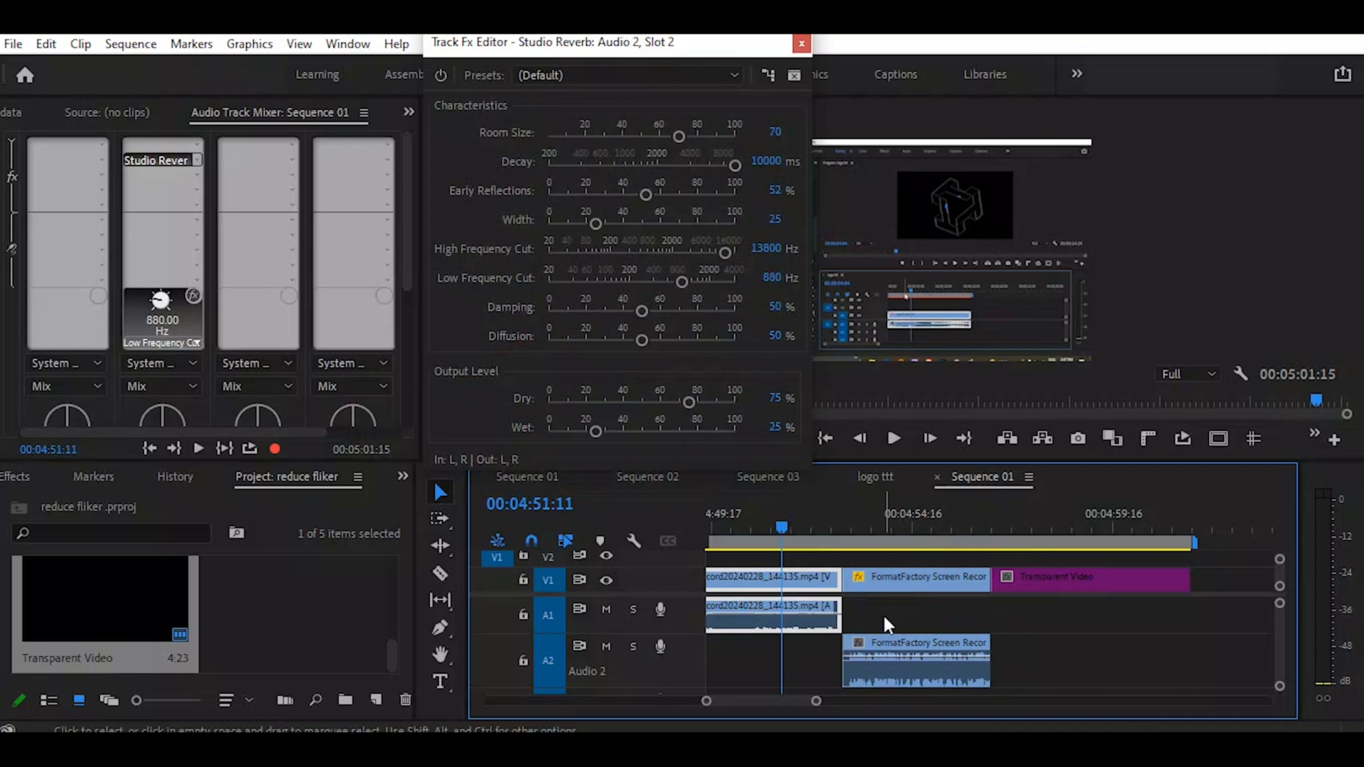
{"action": "key", "text": "space"}
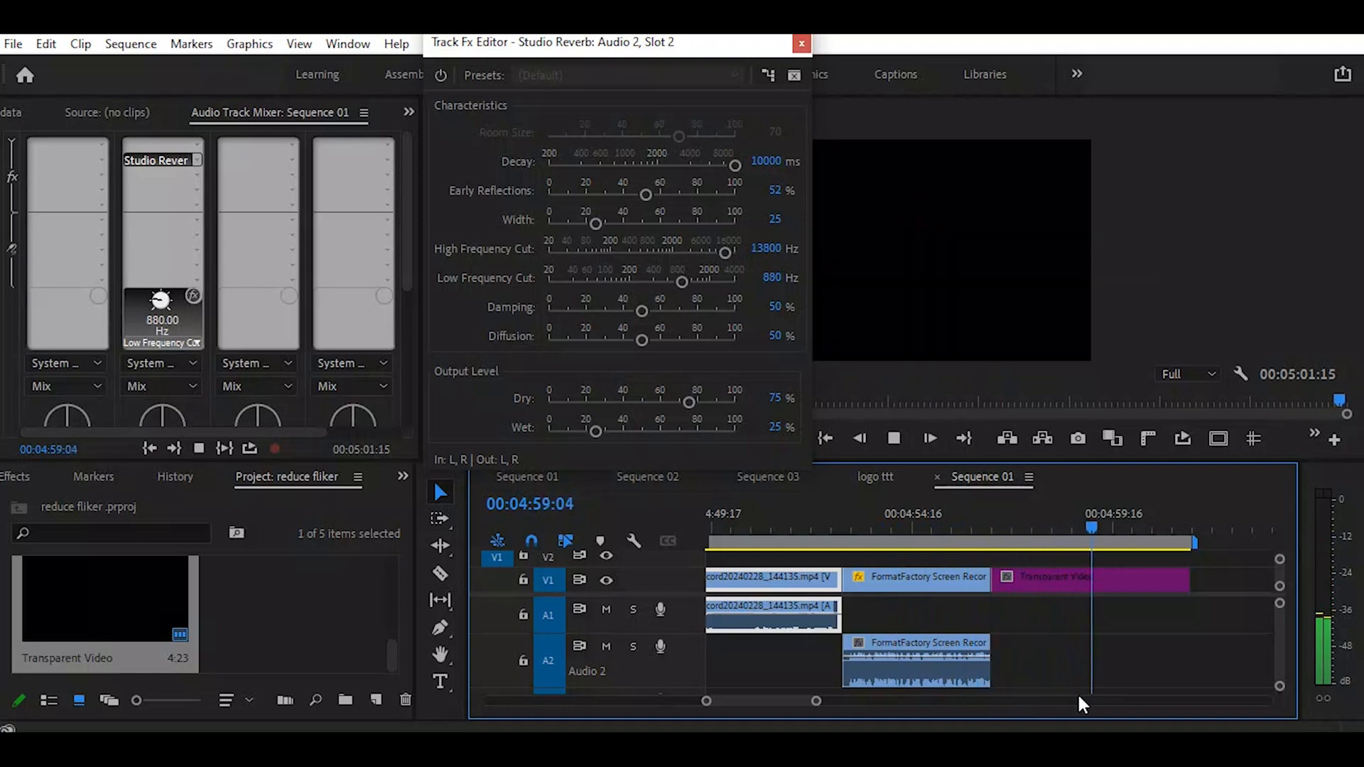
{"action": "key", "text": "space"}
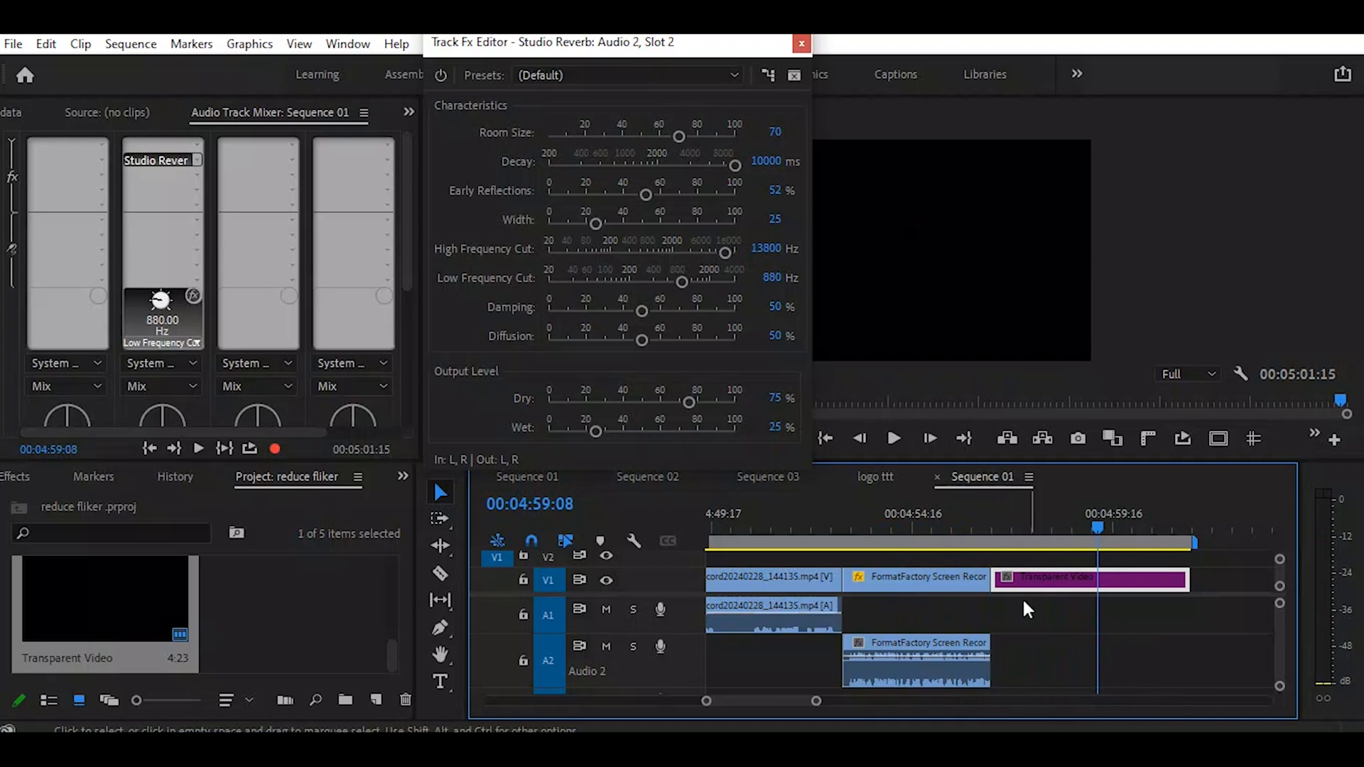
Step: Replay the end of the last clip from several points to hear the echo continue over the transparent video
{"action": "left_click", "coordinate": [918, 528]}
{"action": "key", "text": "space"}
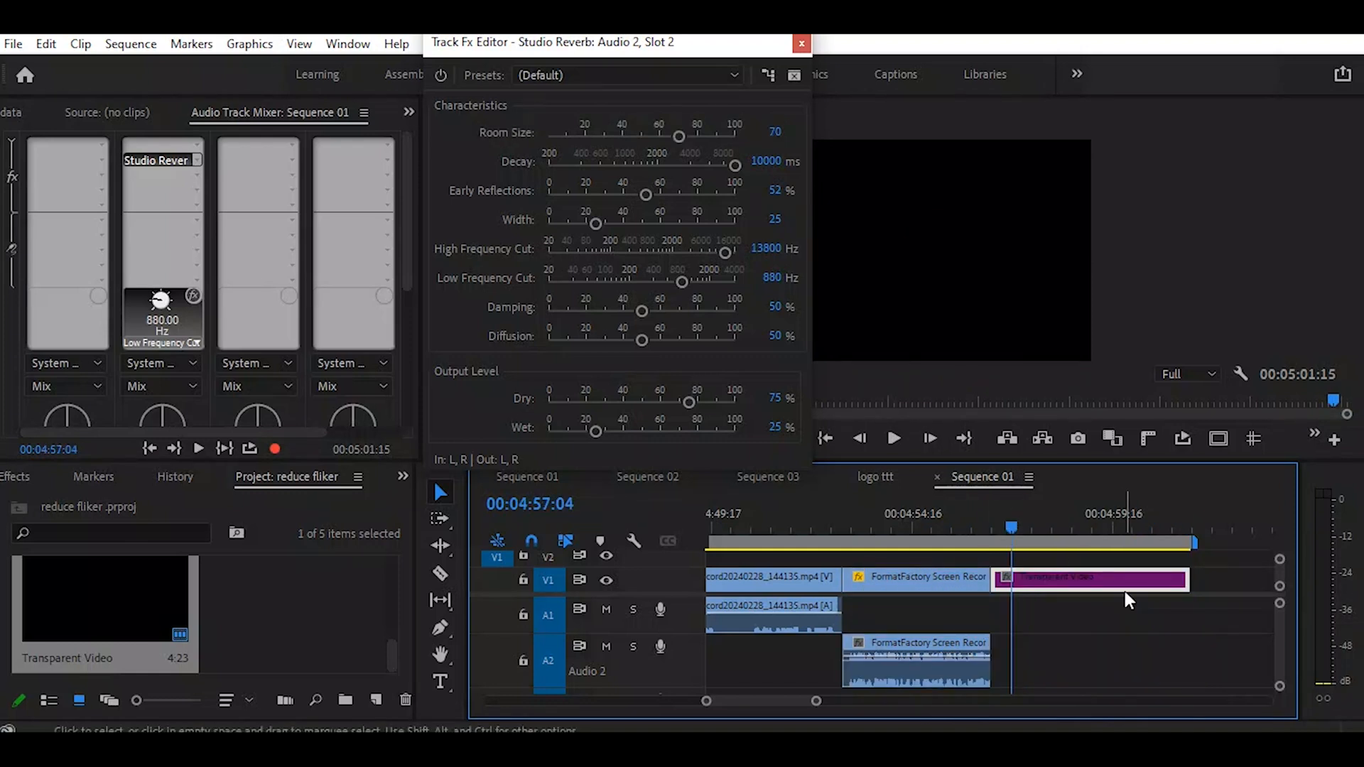
{"action": "mouse_move", "coordinate": [1123, 591]}
{"action": "key", "text": "space"}
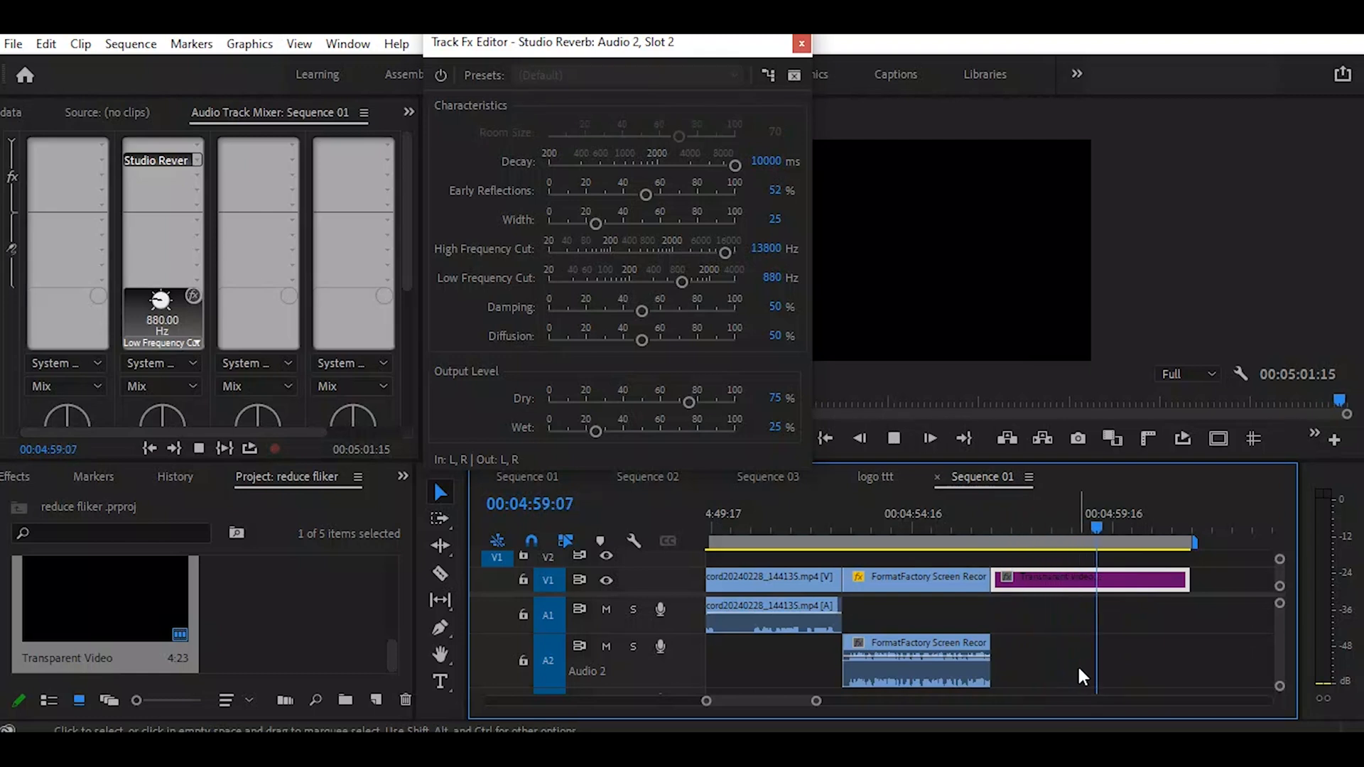
{"action": "key", "text": "space"}
{"action": "left_click", "coordinate": [953, 518]}
{"action": "key", "text": "space"}
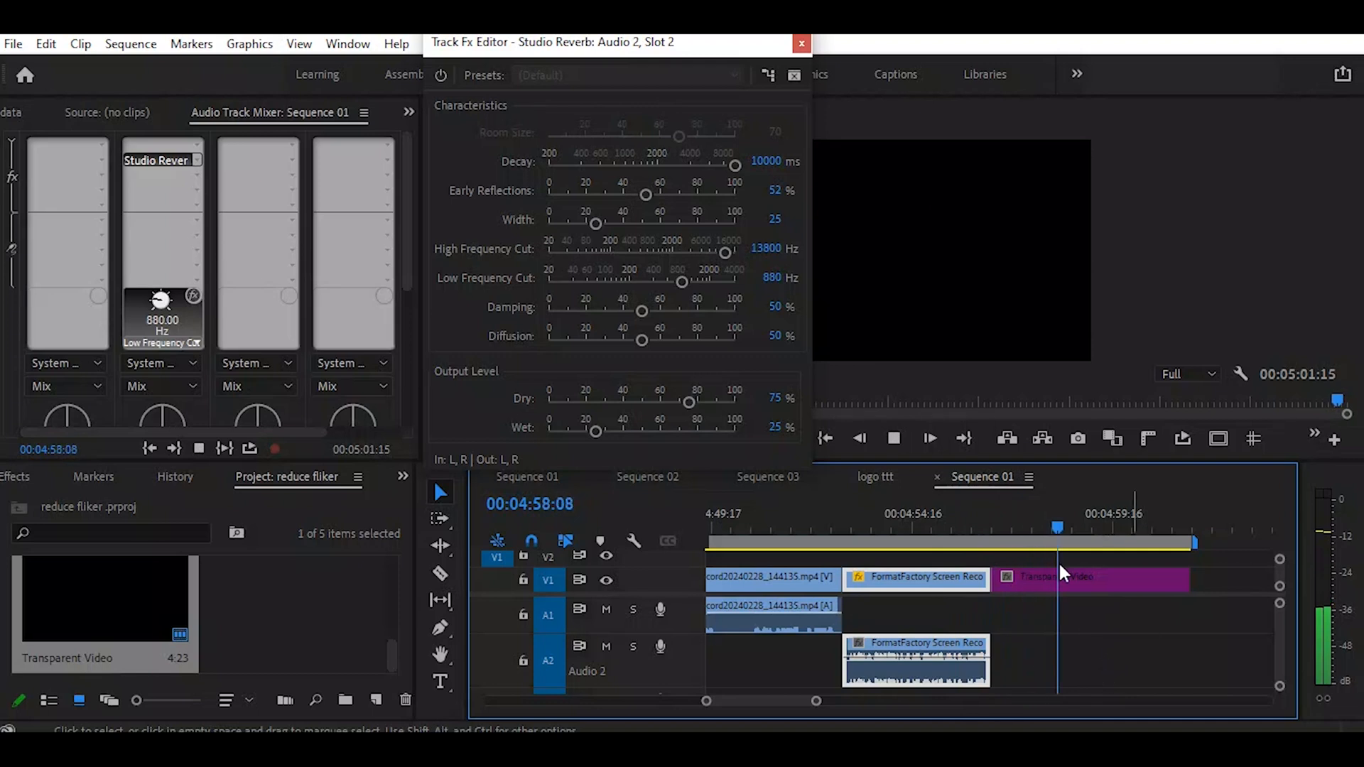
{"action": "left_click", "coordinate": [981, 515]}
{"action": "key", "text": "space"}
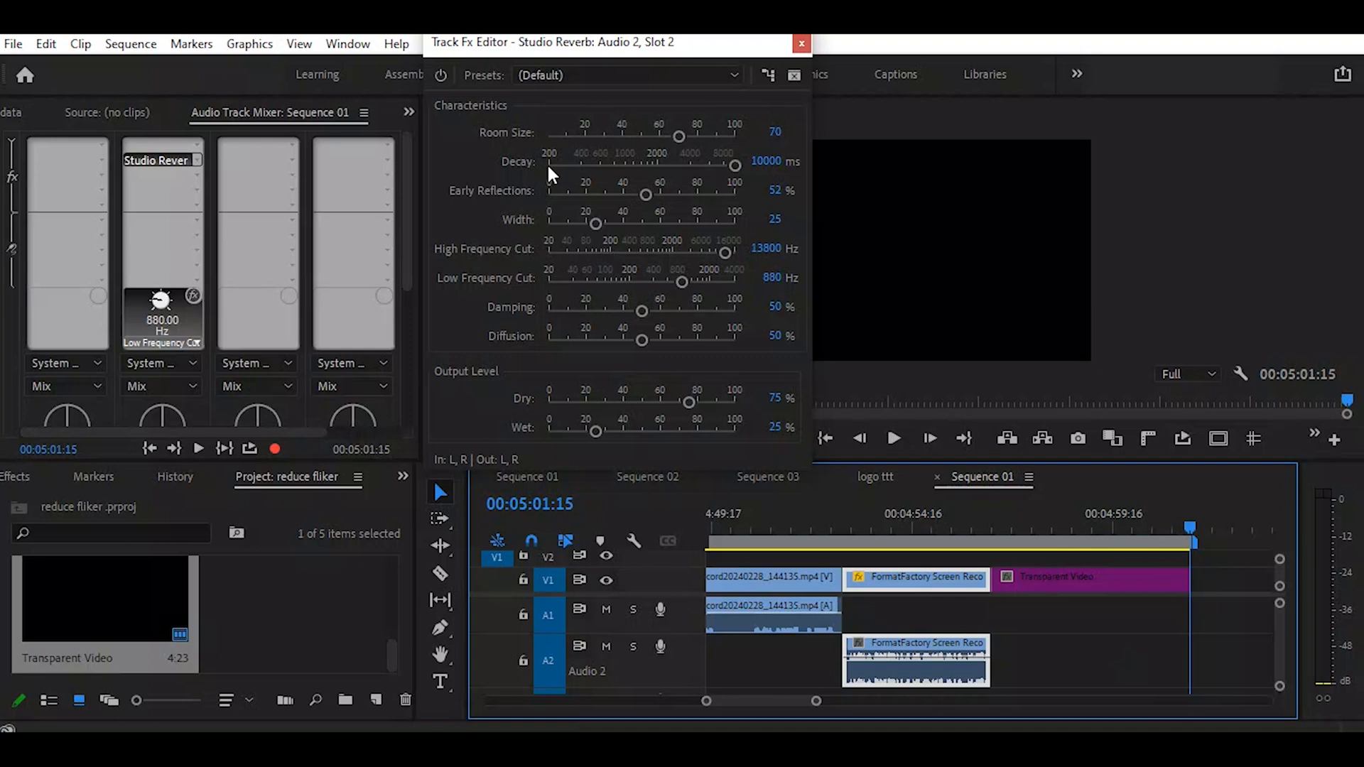
{"action": "left_click", "coordinate": [913, 525]}
{"action": "key", "text": "space"}
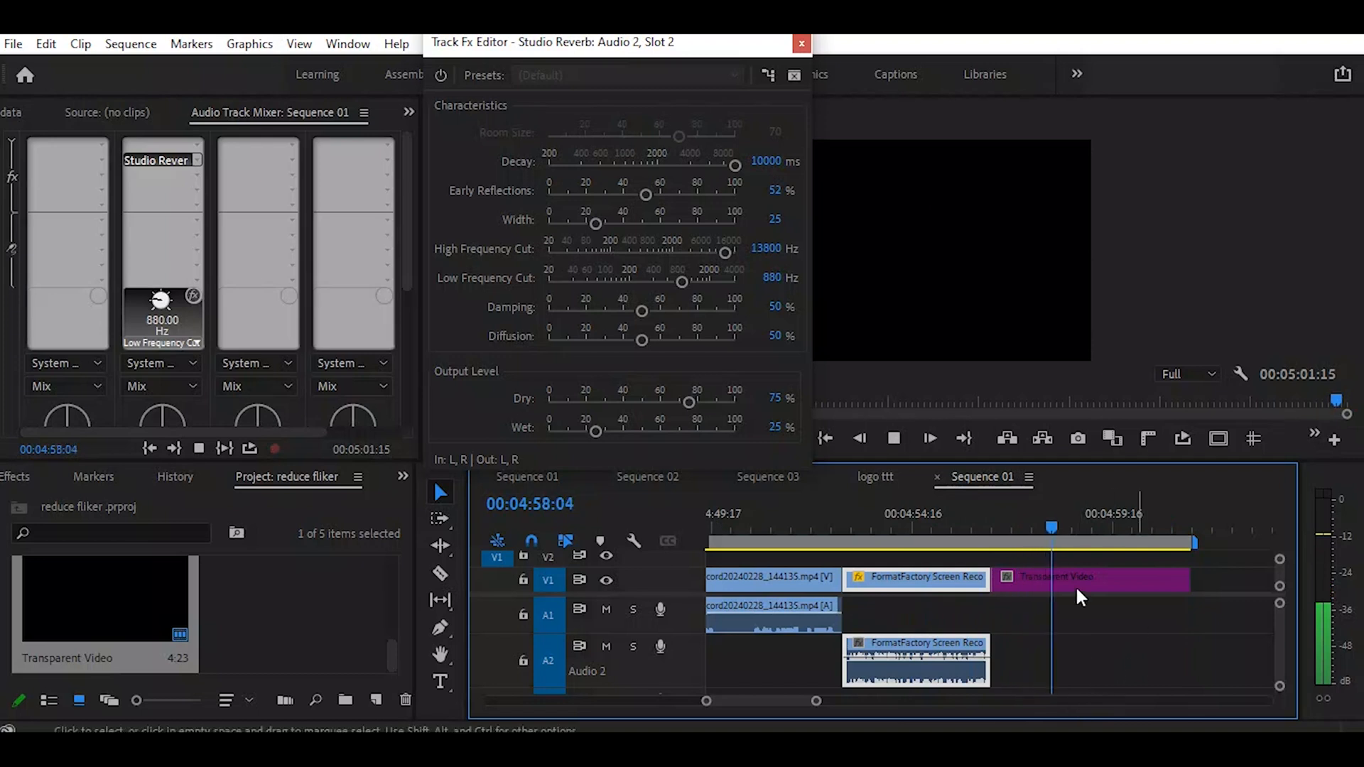
{"action": "key", "text": "space"}
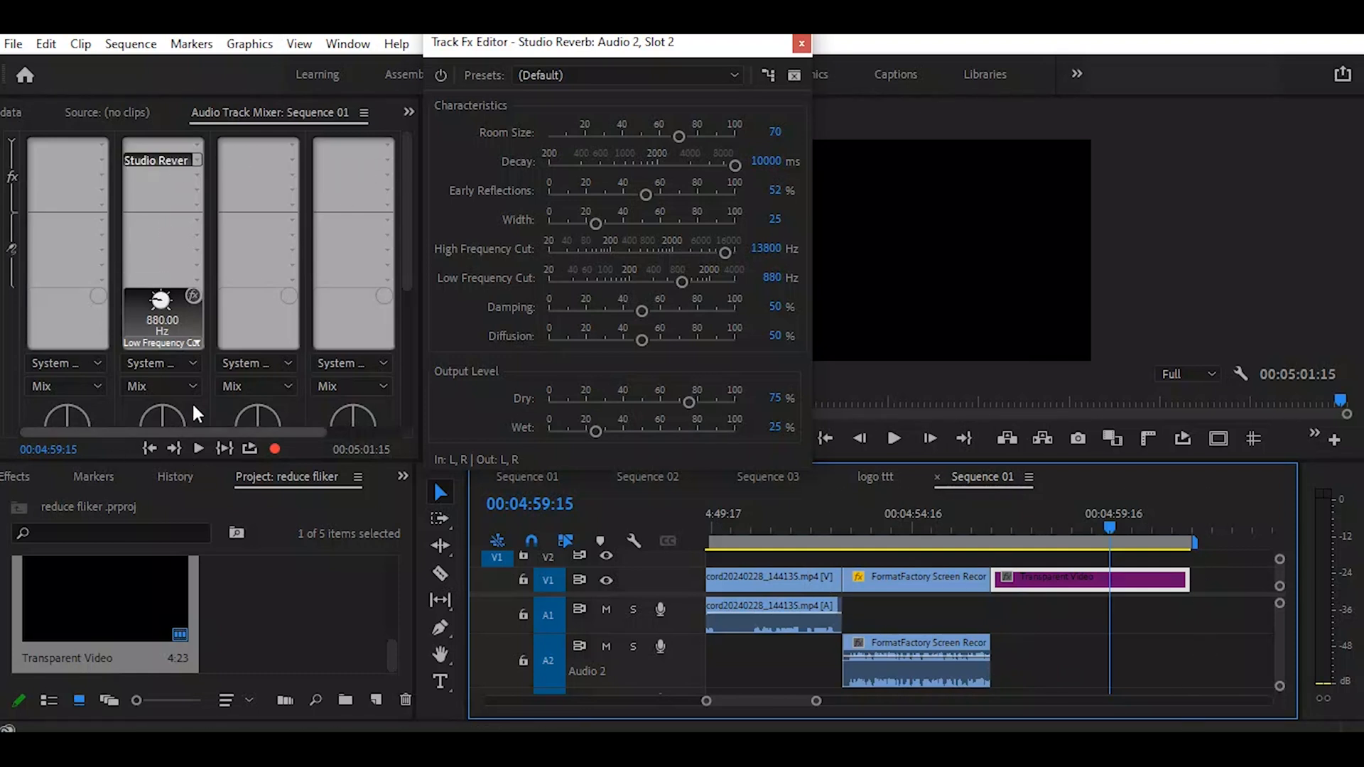
Step: Replace the Studio Reverb effect on the Audio 2 track with Bass and play the last clip to hear it
{"action": "left_click", "coordinate": [198, 160]}
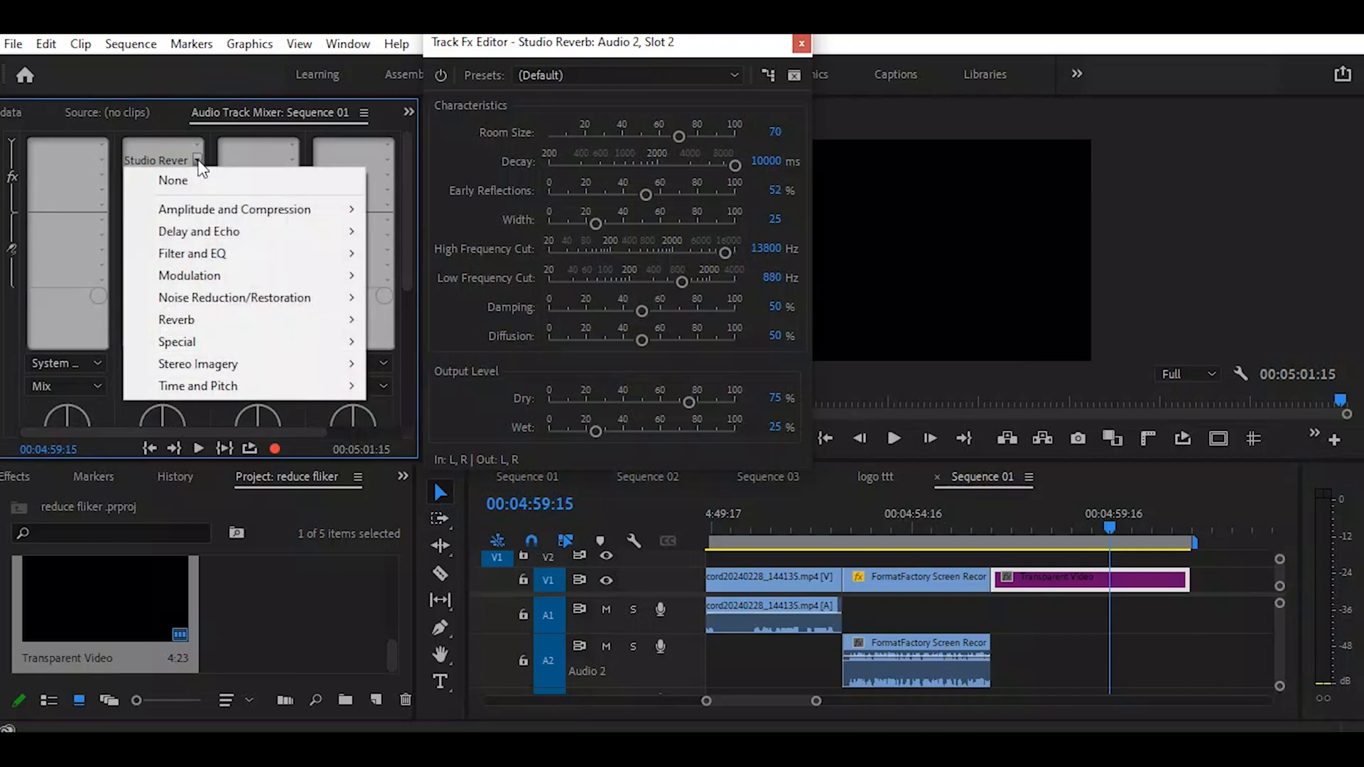
{"action": "mouse_move", "coordinate": [234, 328]}
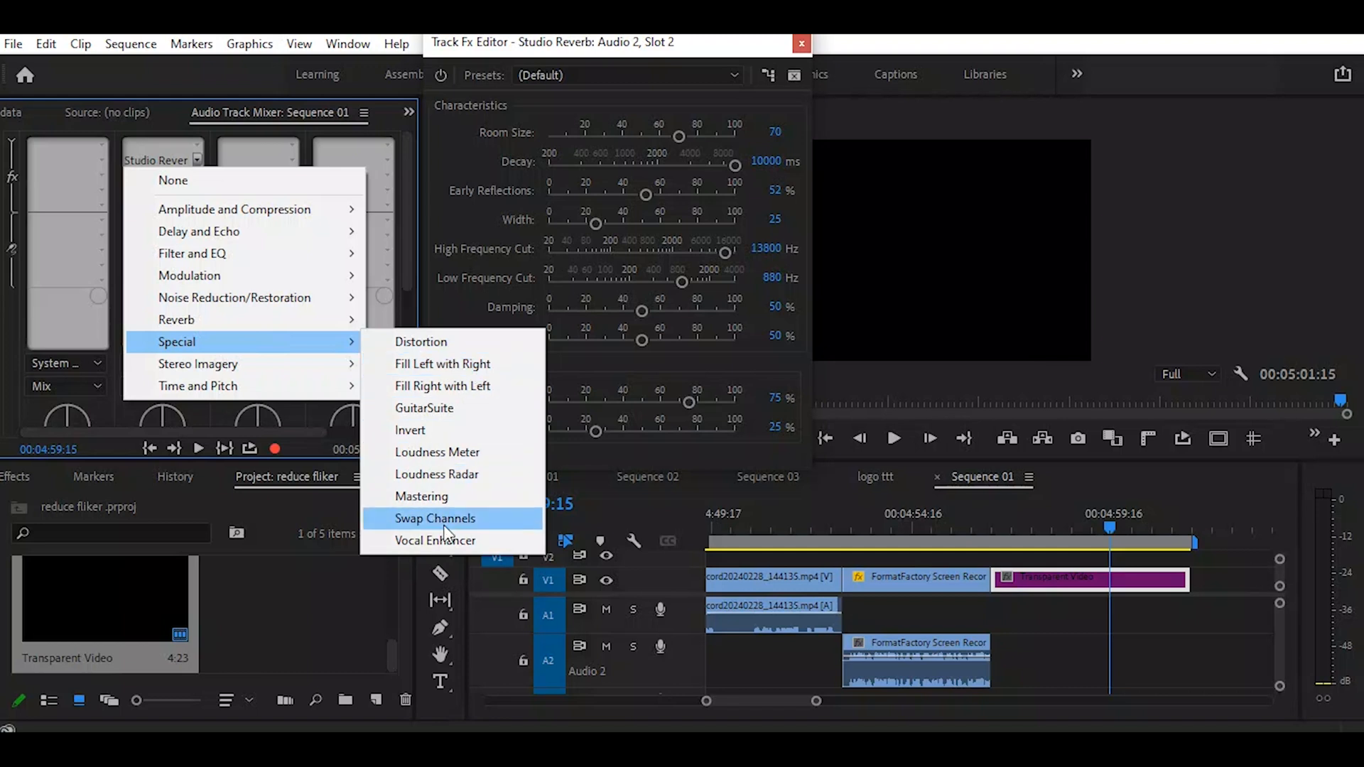
{"action": "mouse_move", "coordinate": [302, 210]}
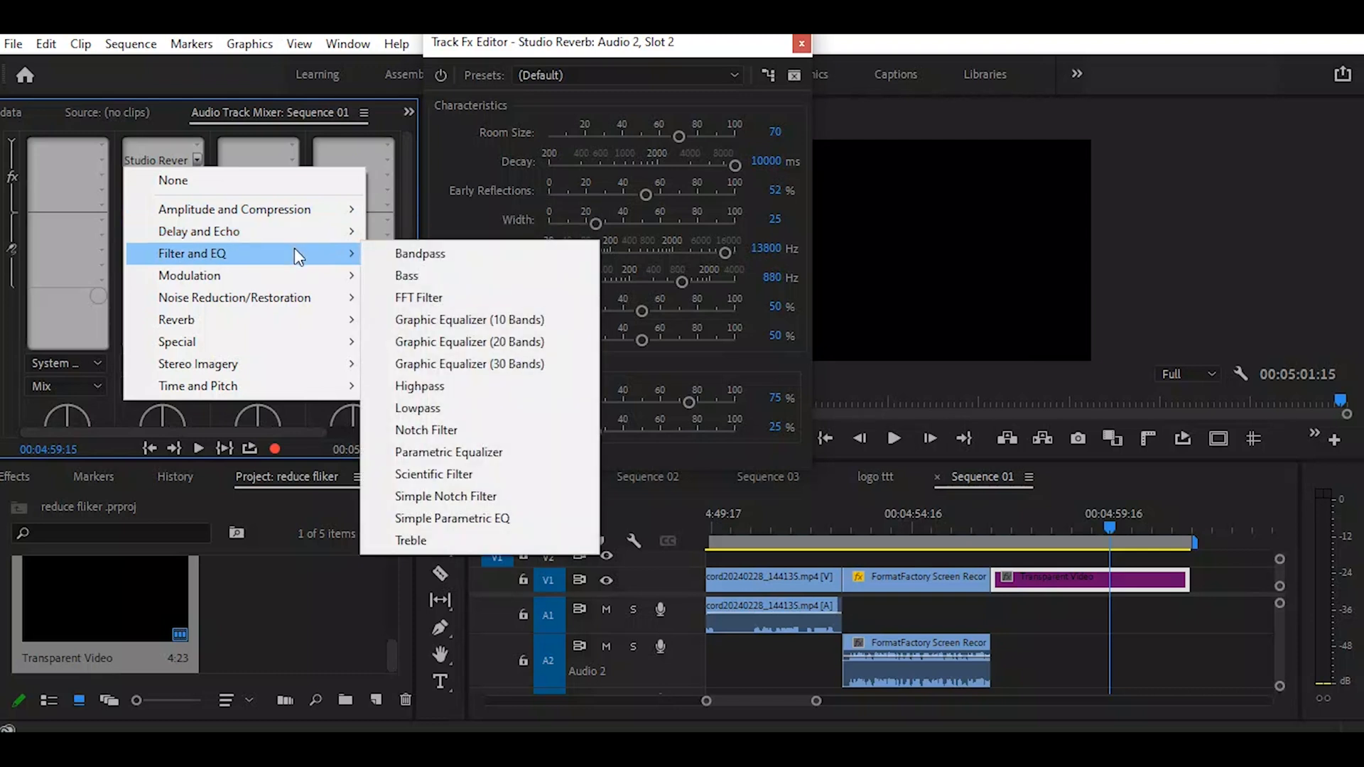
{"action": "left_click", "coordinate": [447, 277]}
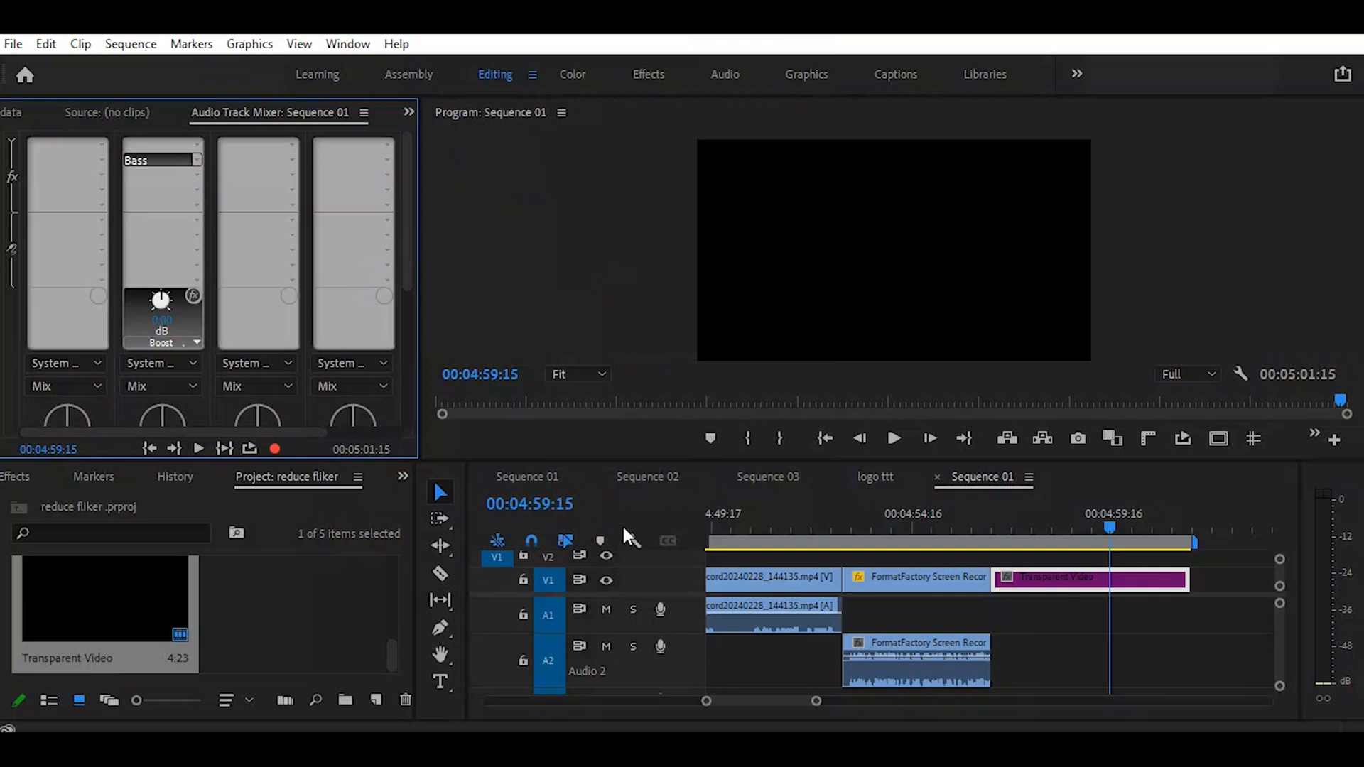
{"action": "left_click", "coordinate": [835, 522]}
{"action": "key", "text": "space"}
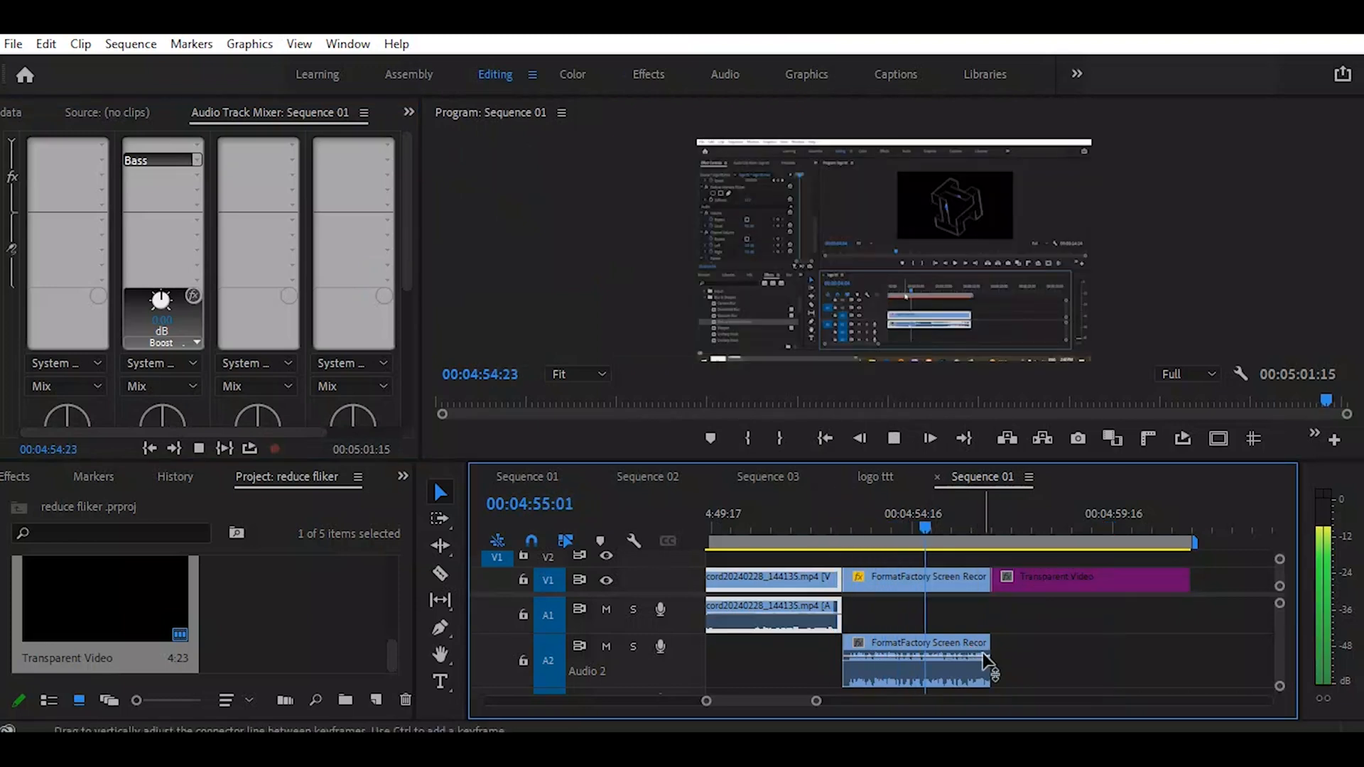
{"action": "left_click", "coordinate": [982, 654]}
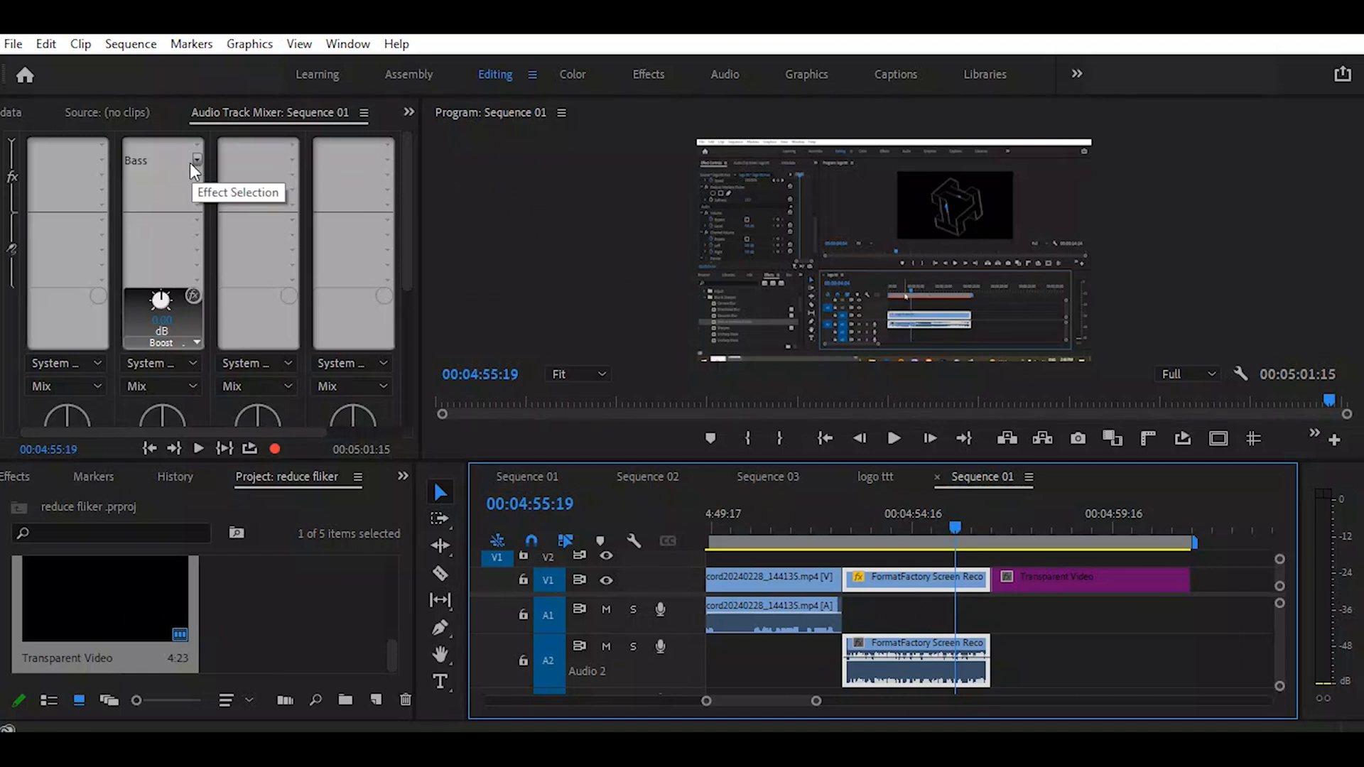
Step: Replace the Bass effect on Audio 2 with Flanger using the Buzzed preset, and play the last clip with it
{"action": "left_click", "coordinate": [154, 159]}
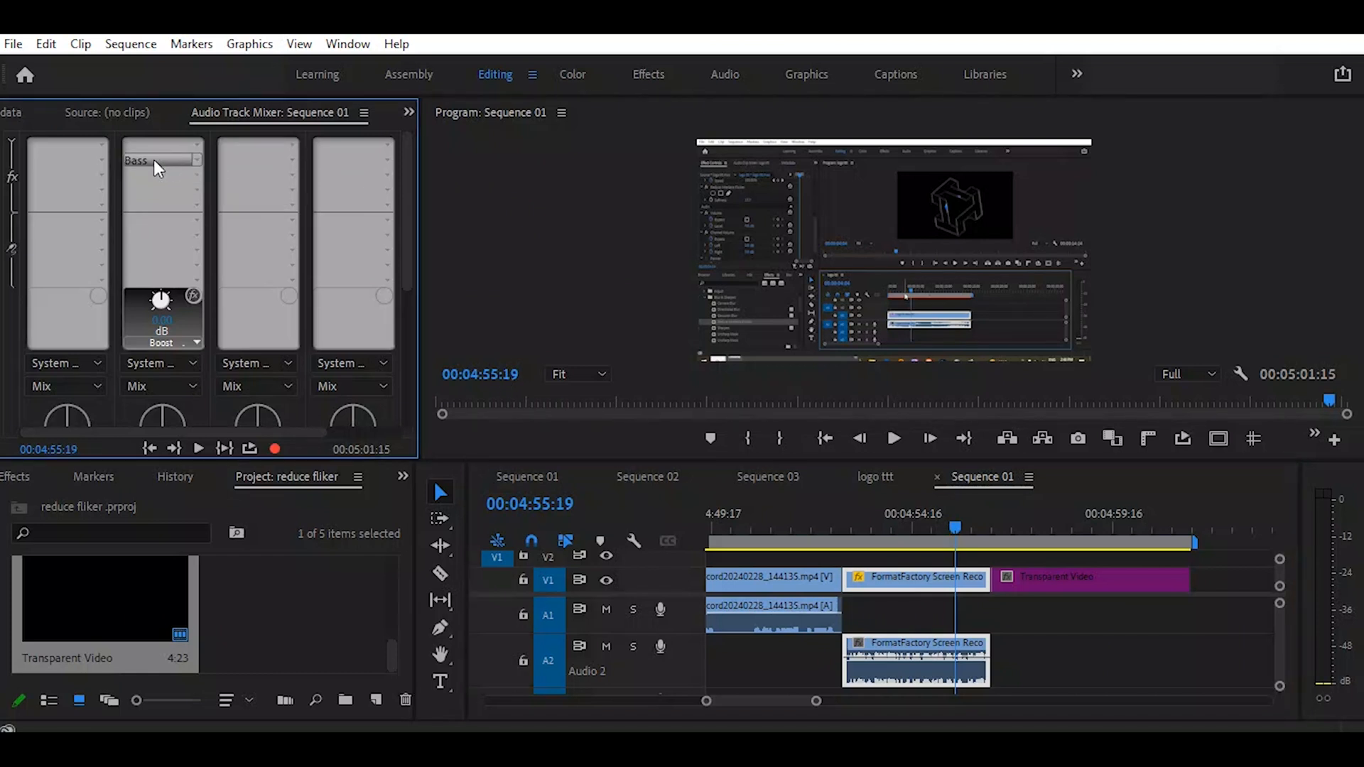
{"action": "left_click", "coordinate": [197, 161]}
{"action": "mouse_move", "coordinate": [206, 287]}
{"action": "left_click", "coordinate": [414, 297]}
{"action": "left_click_drag", "start_coordinate": [610, 147], "coordinate": [480, 46]}
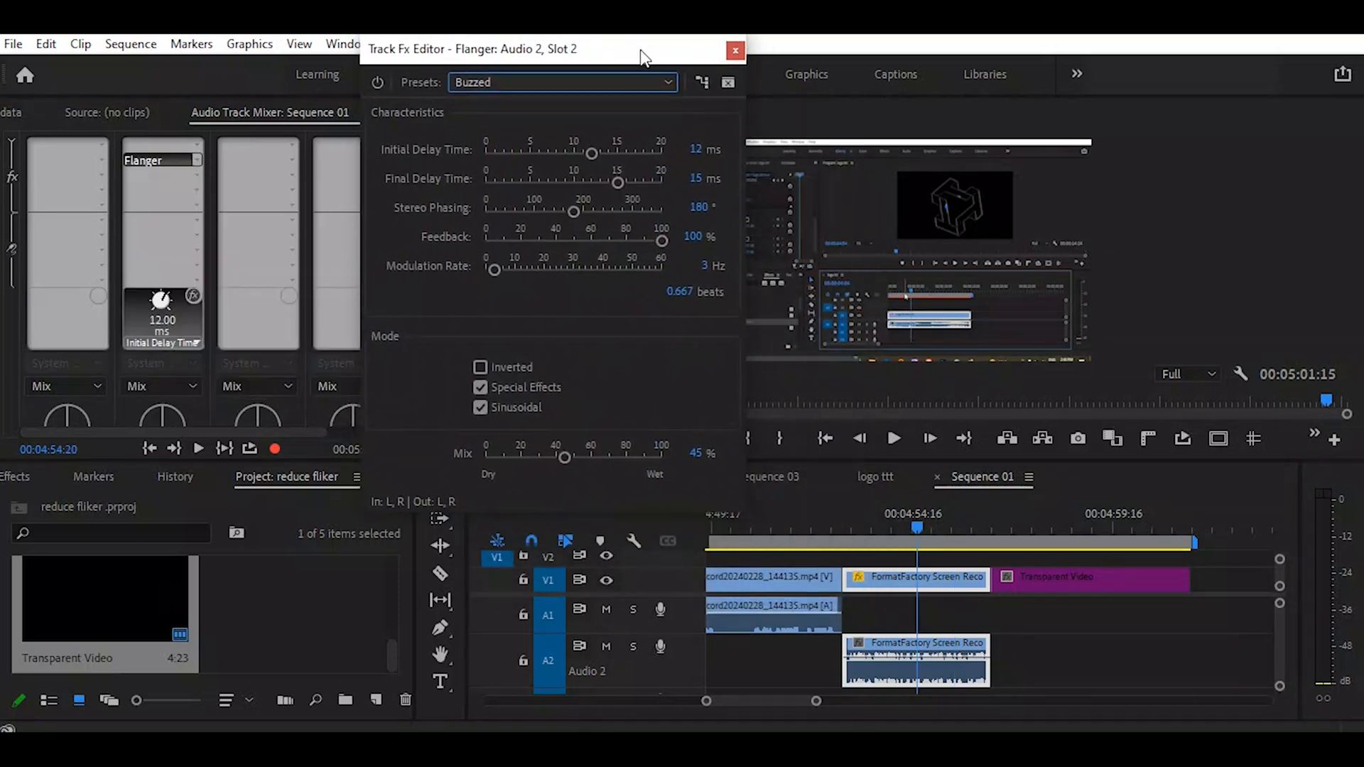
{"action": "left_click", "coordinate": [827, 527]}
{"action": "key", "text": "space"}
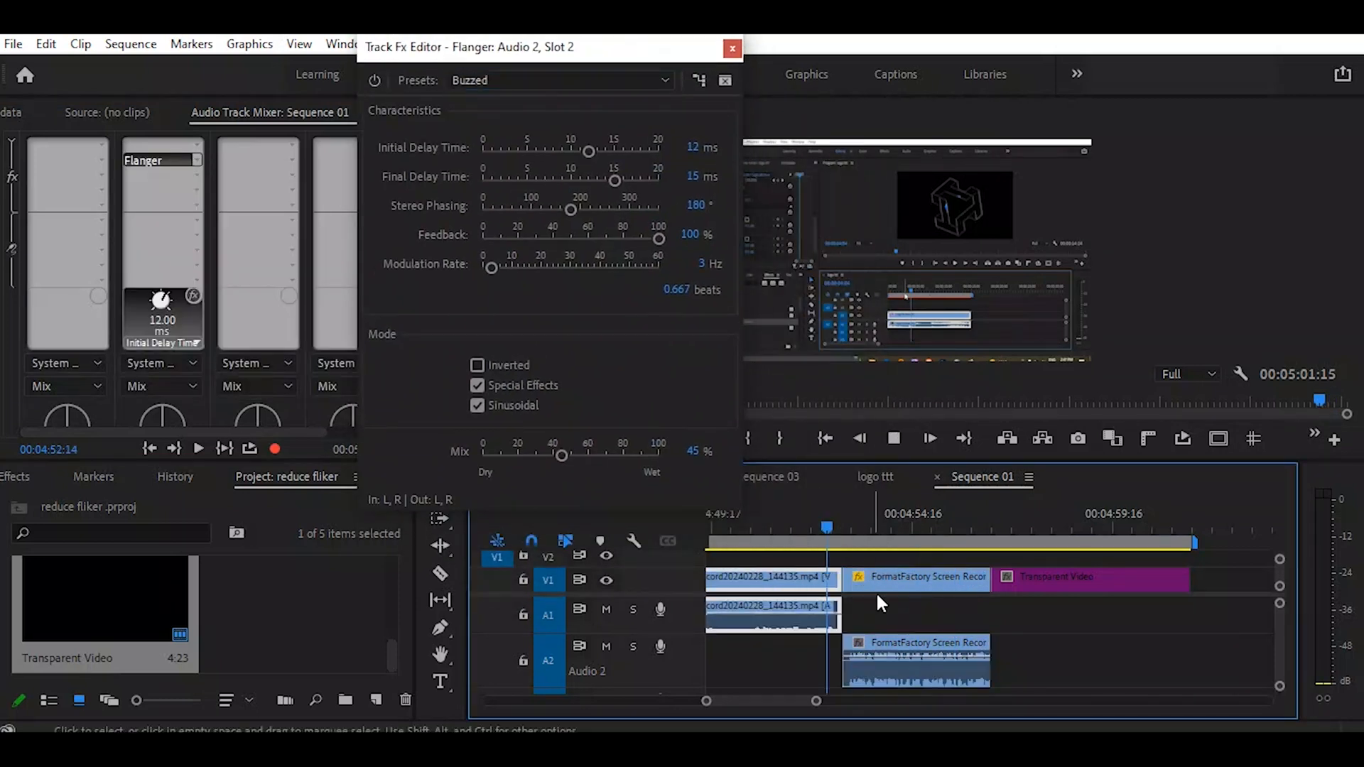
{"action": "left_click", "coordinate": [932, 635]}
Step: Switch the Flanger preset to Crazy Clock of Doom and listen to the last clip
{"action": "left_click", "coordinate": [661, 79]}
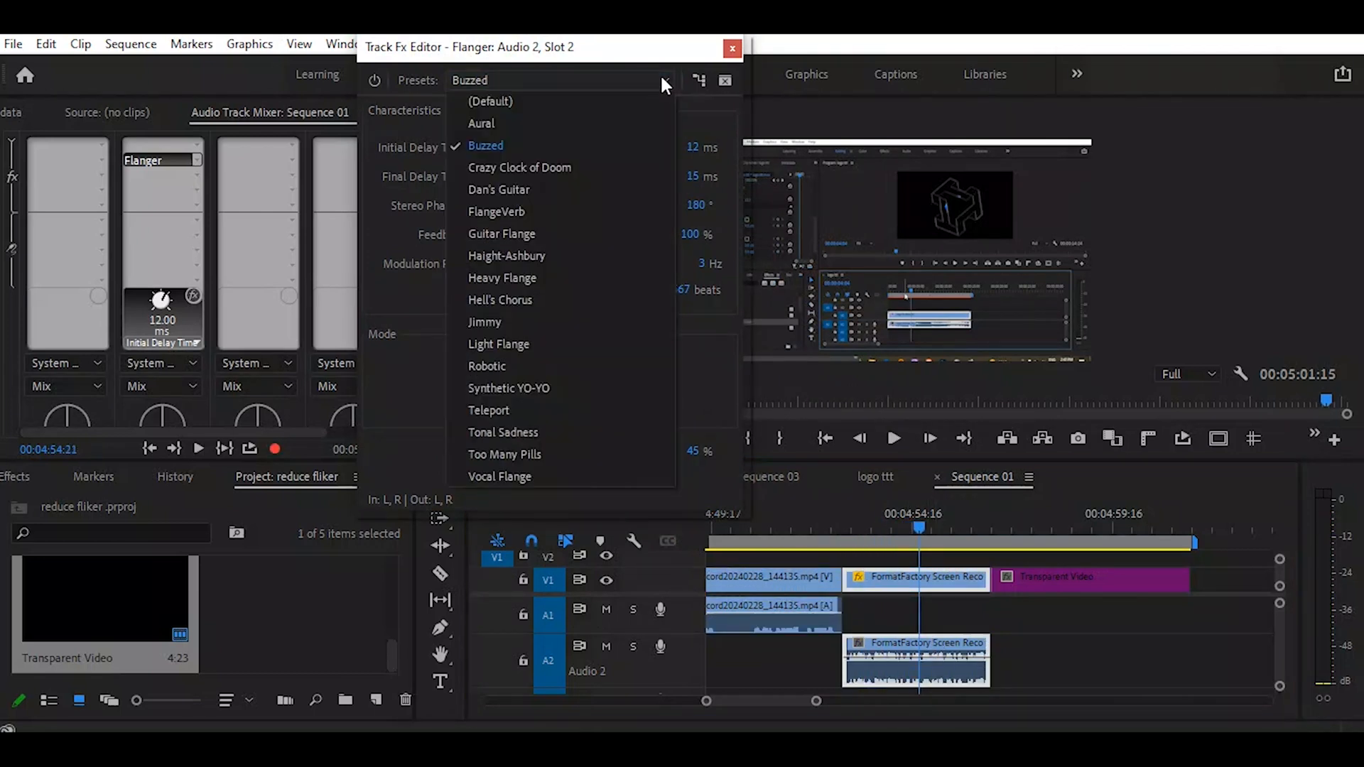
{"action": "left_click", "coordinate": [544, 169]}
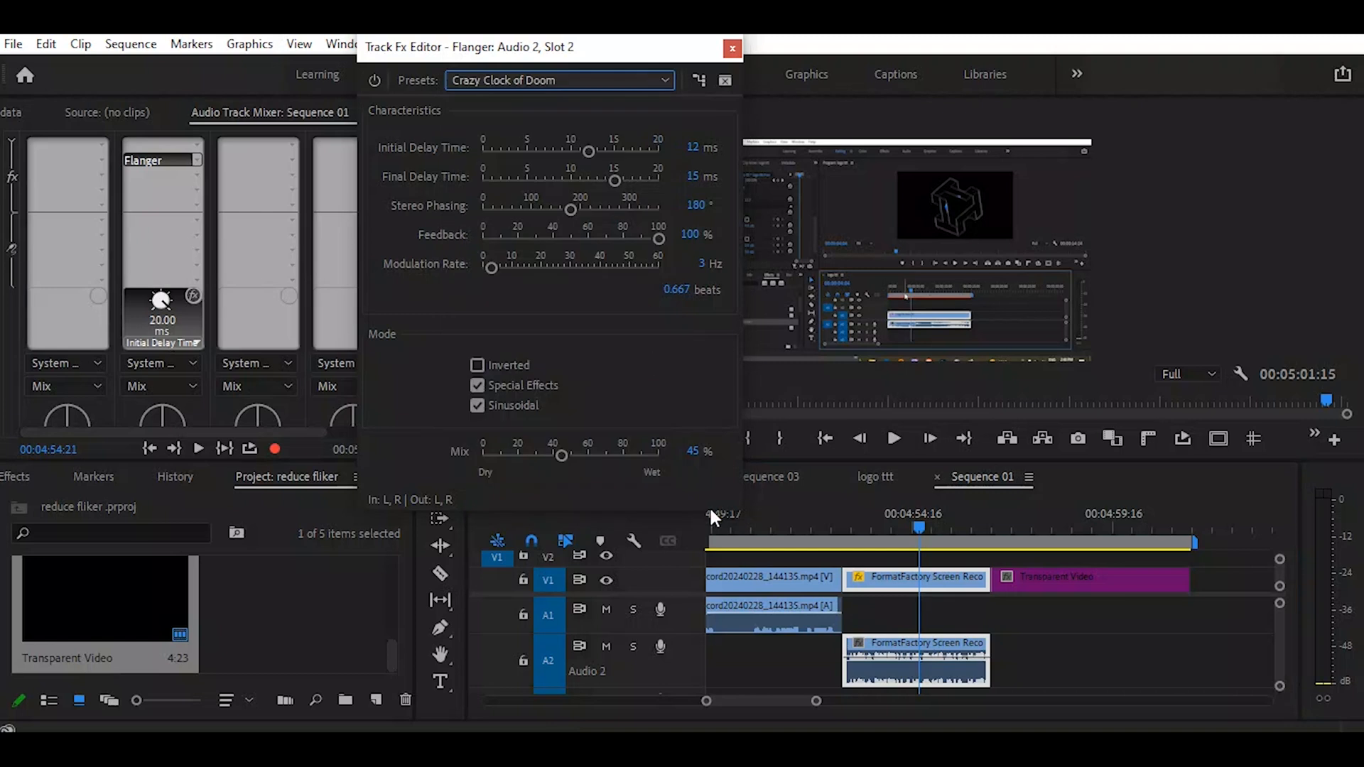
{"action": "left_click", "coordinate": [822, 534]}
{"action": "key", "text": "space"}
{"action": "left_click", "coordinate": [941, 662]}
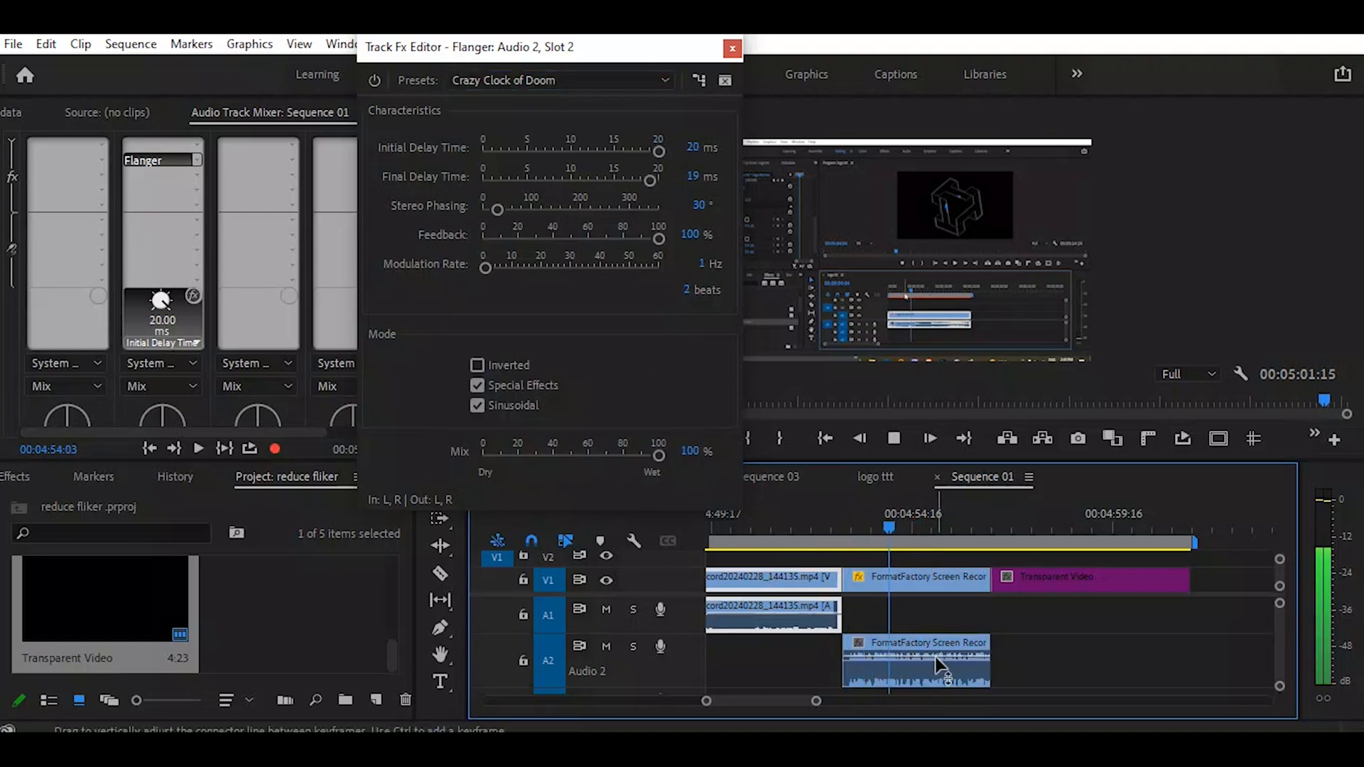
Step: Switch the Flanger preset to Guitar Flange and listen to the last clip
{"action": "left_click", "coordinate": [564, 78]}
{"action": "left_click", "coordinate": [521, 233]}
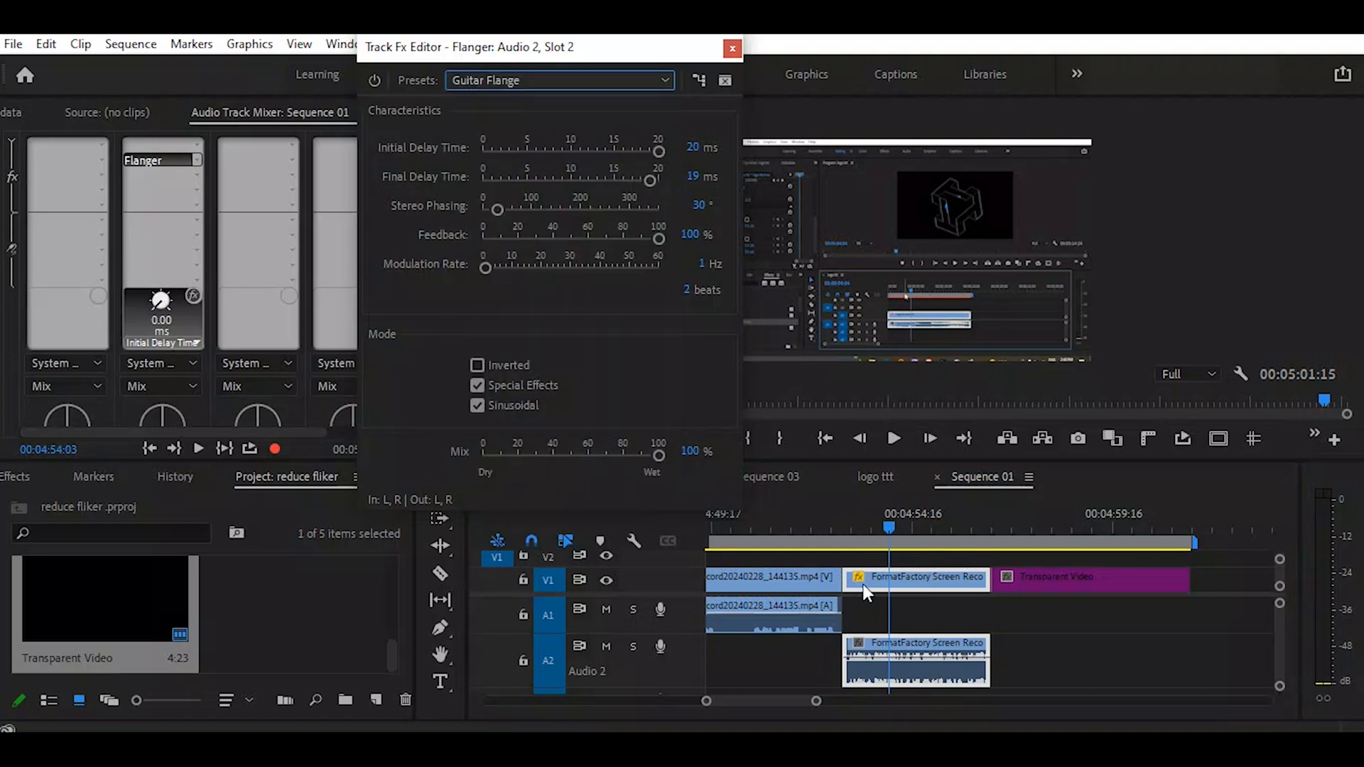
{"action": "left_click", "coordinate": [808, 517]}
{"action": "key", "text": "space"}
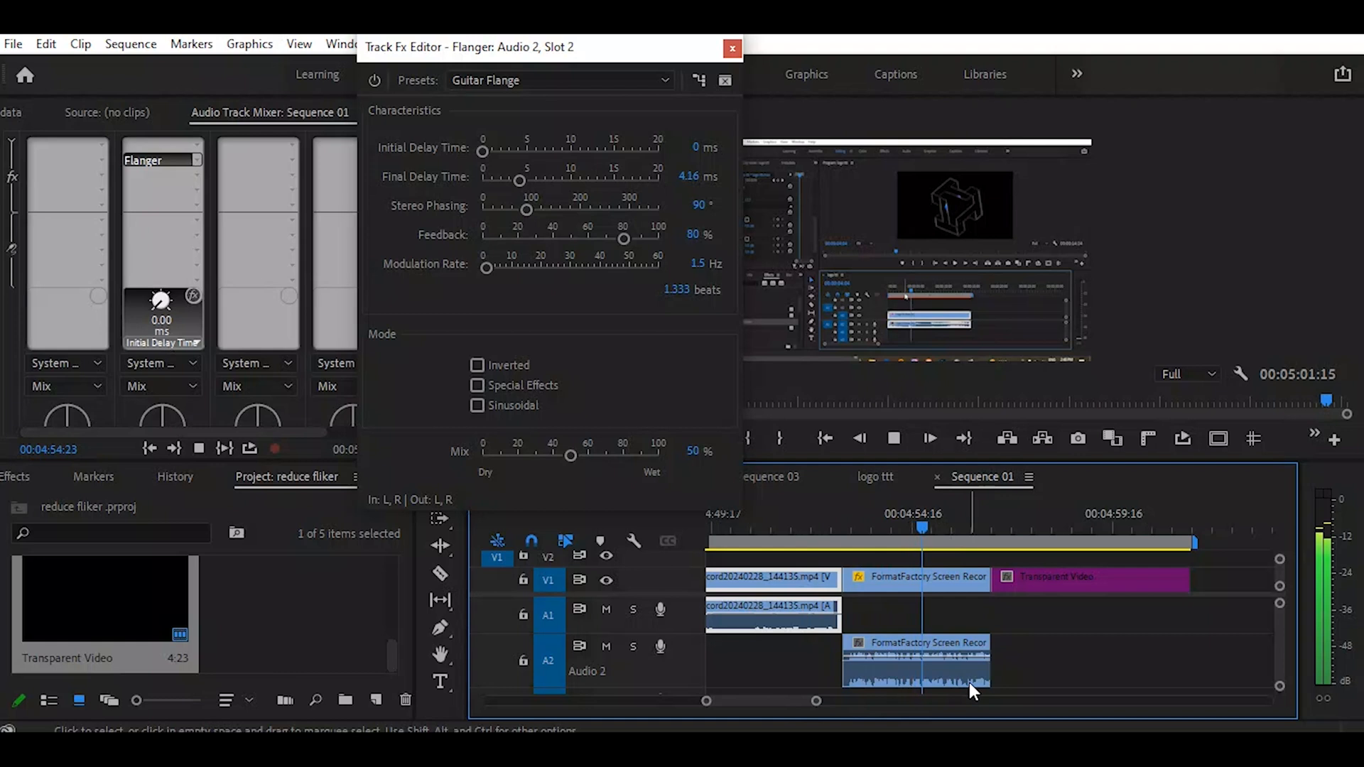
{"action": "key", "text": "space"}
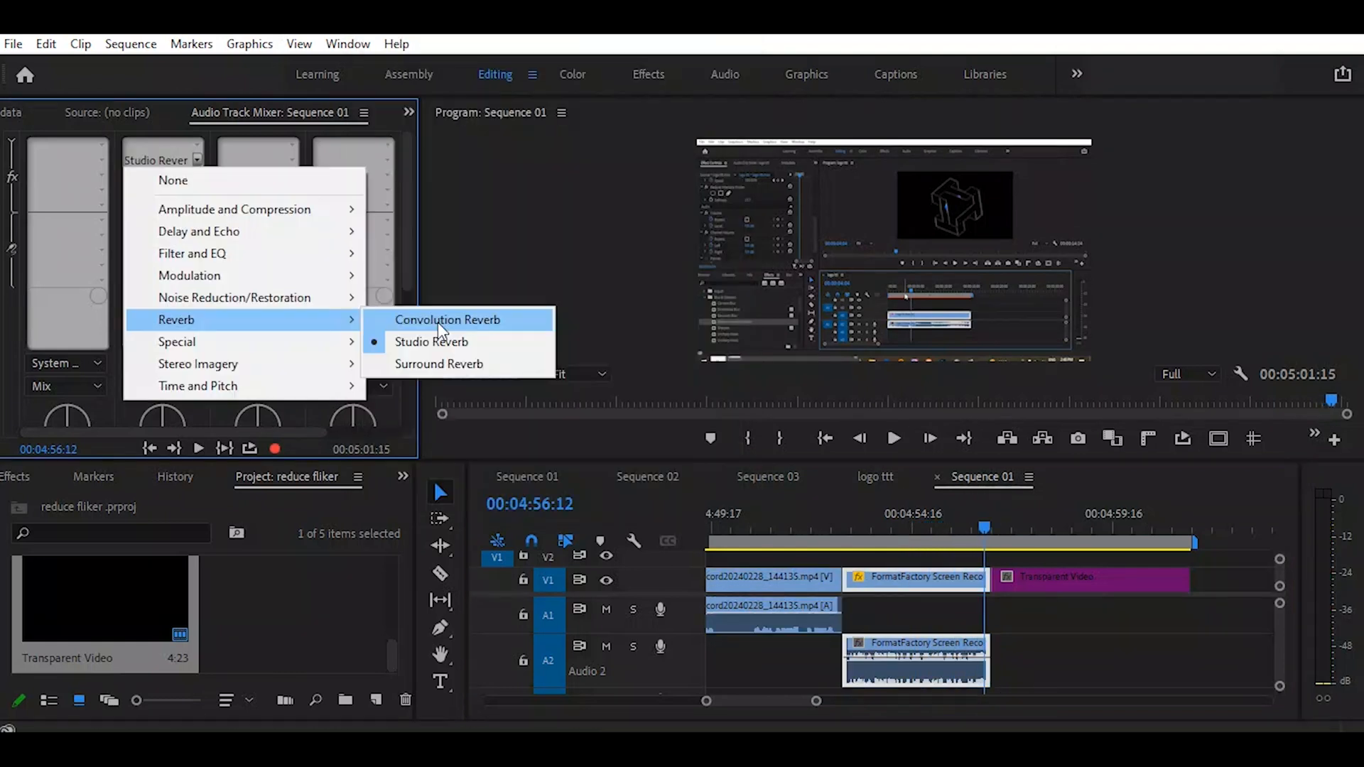
Step: Set the Audio 2 track effect to Convolution Reverb and play the last clip to hear it
{"action": "left_click", "coordinate": [438, 320]}
{"action": "left_click", "coordinate": [437, 318]}
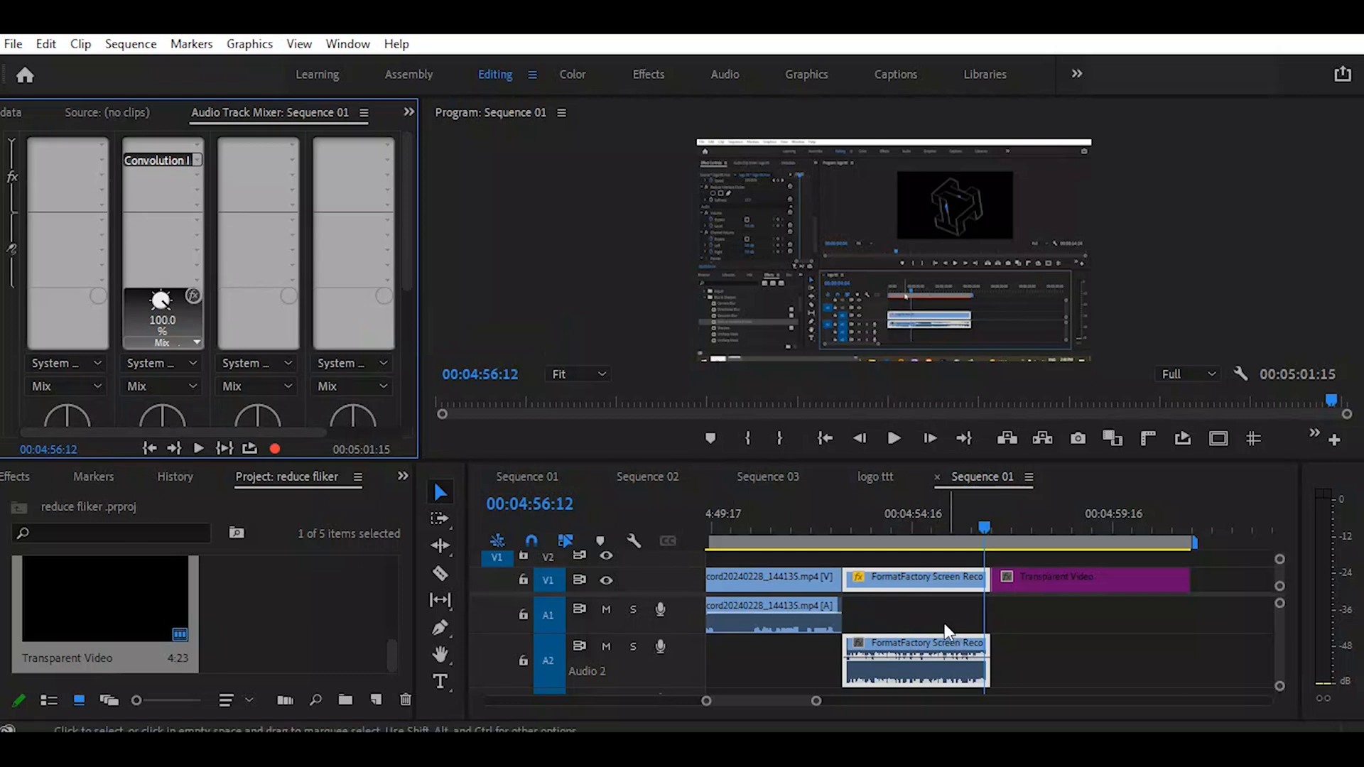
{"action": "left_click", "coordinate": [855, 524]}
{"action": "key", "text": "space"}
{"action": "key", "text": "space"}
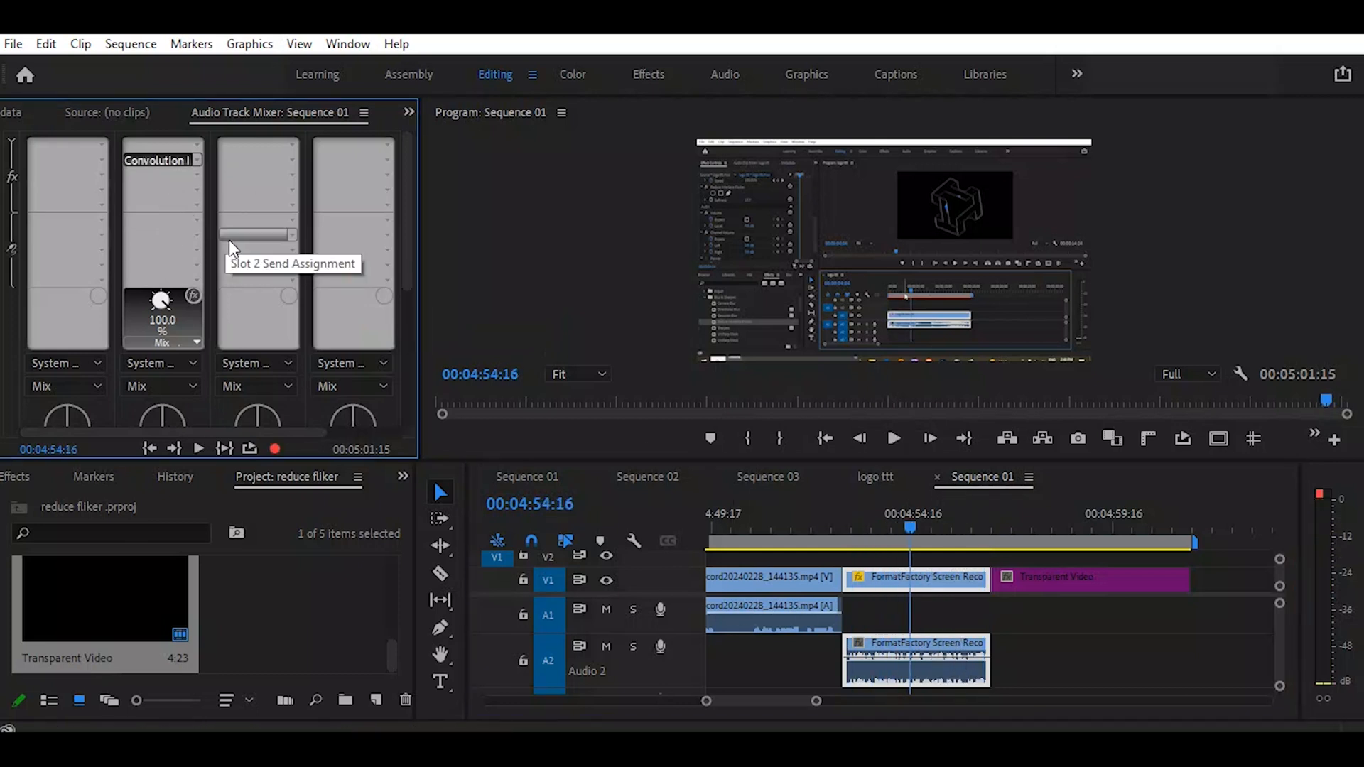
Step: Open the Convolution Reverb settings, set the impulse to Hall, and play the last clip with the editor moved clear of the timeline
{"action": "double_click", "coordinate": [152, 157]}
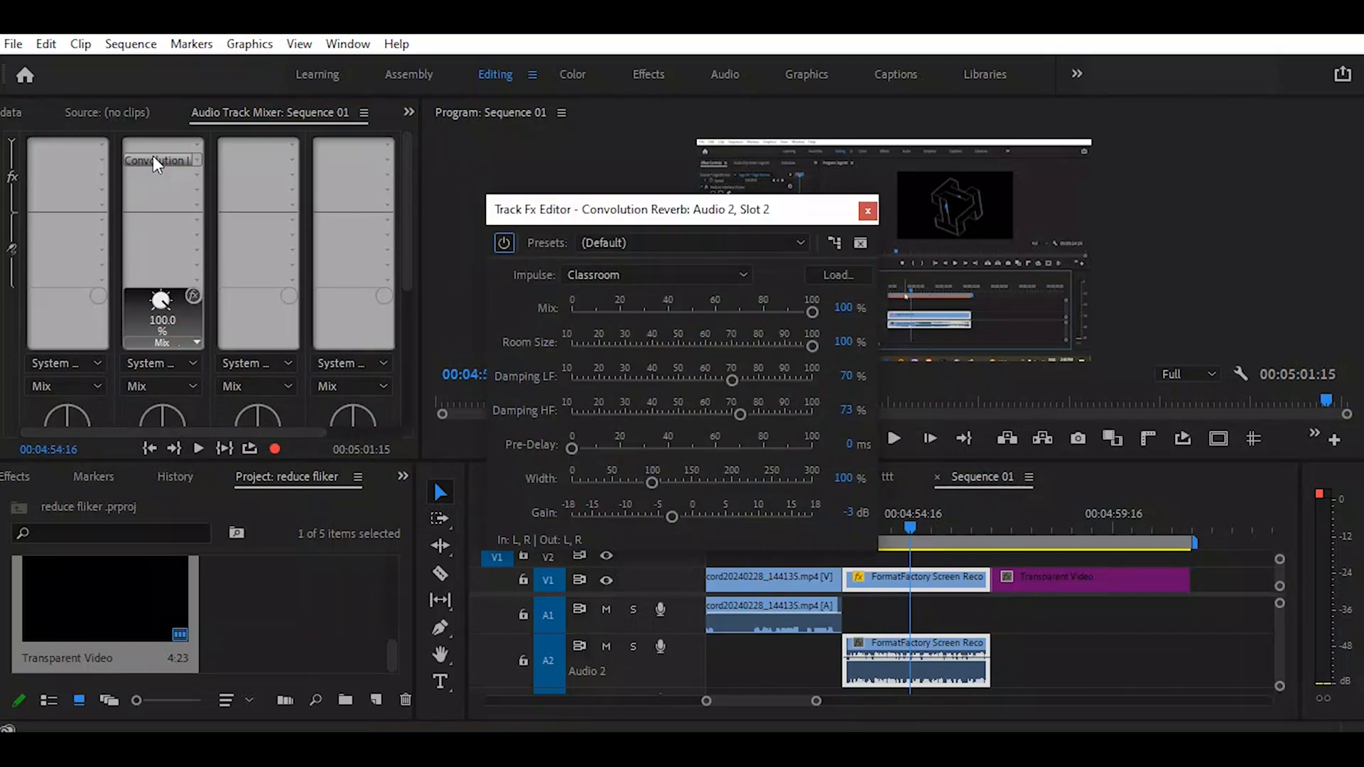
{"action": "left_click", "coordinate": [687, 276]}
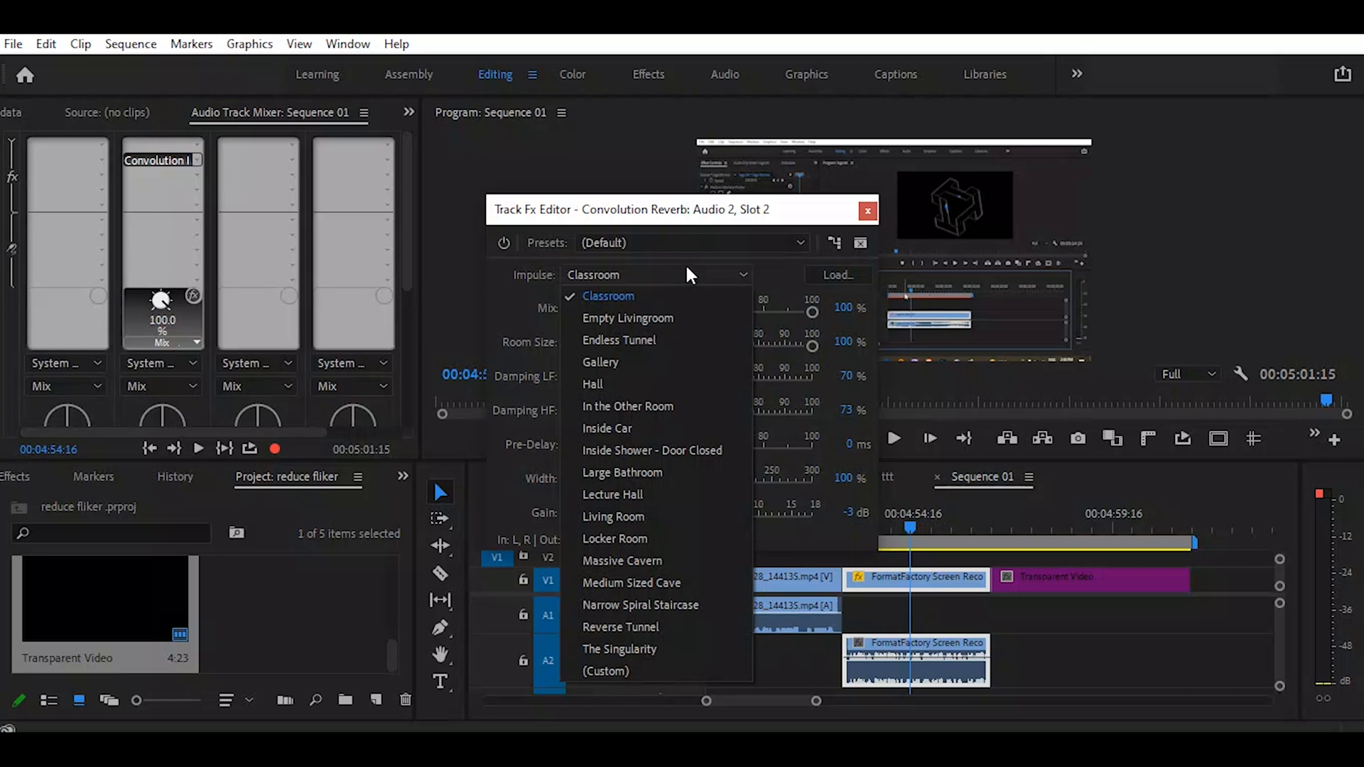
{"action": "left_click", "coordinate": [603, 385]}
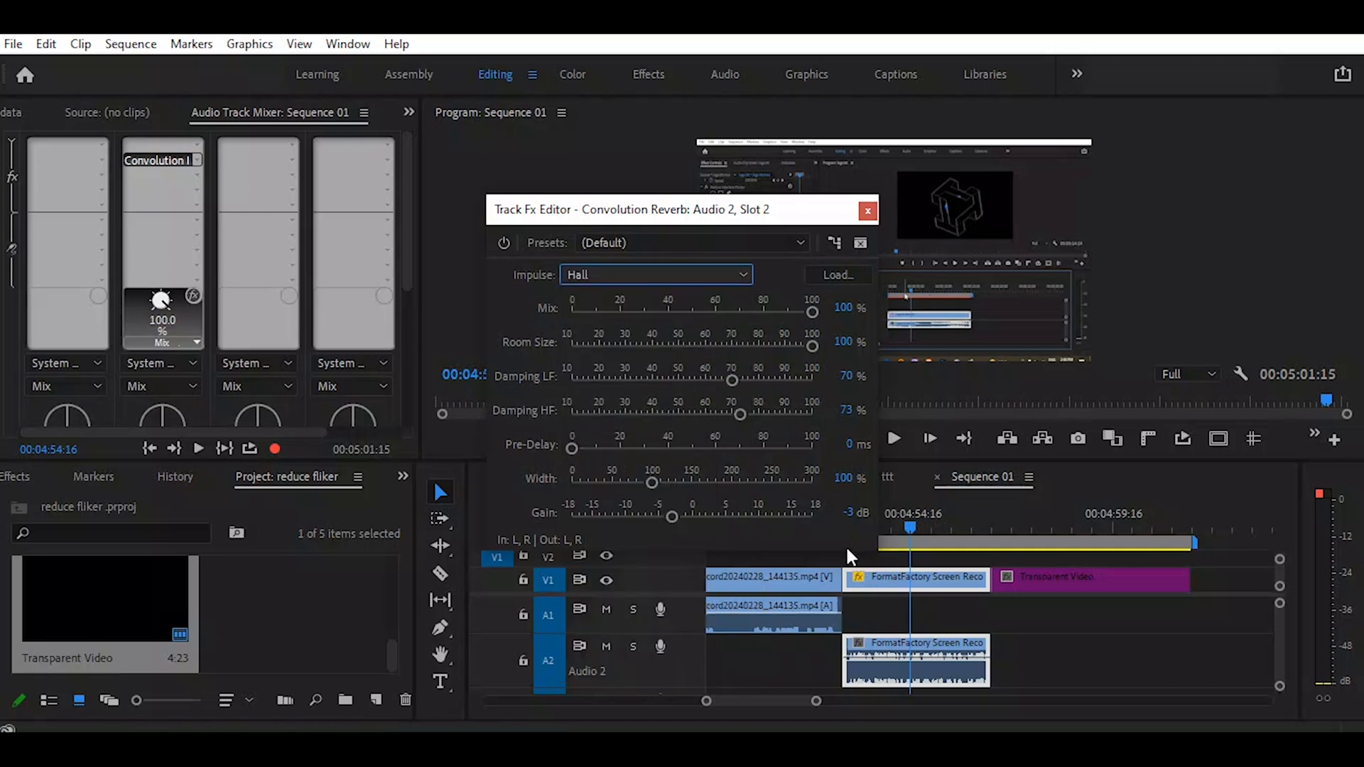
{"action": "left_click_drag", "start_coordinate": [770, 210], "coordinate": [728, 67]}
{"action": "left_click", "coordinate": [824, 526]}
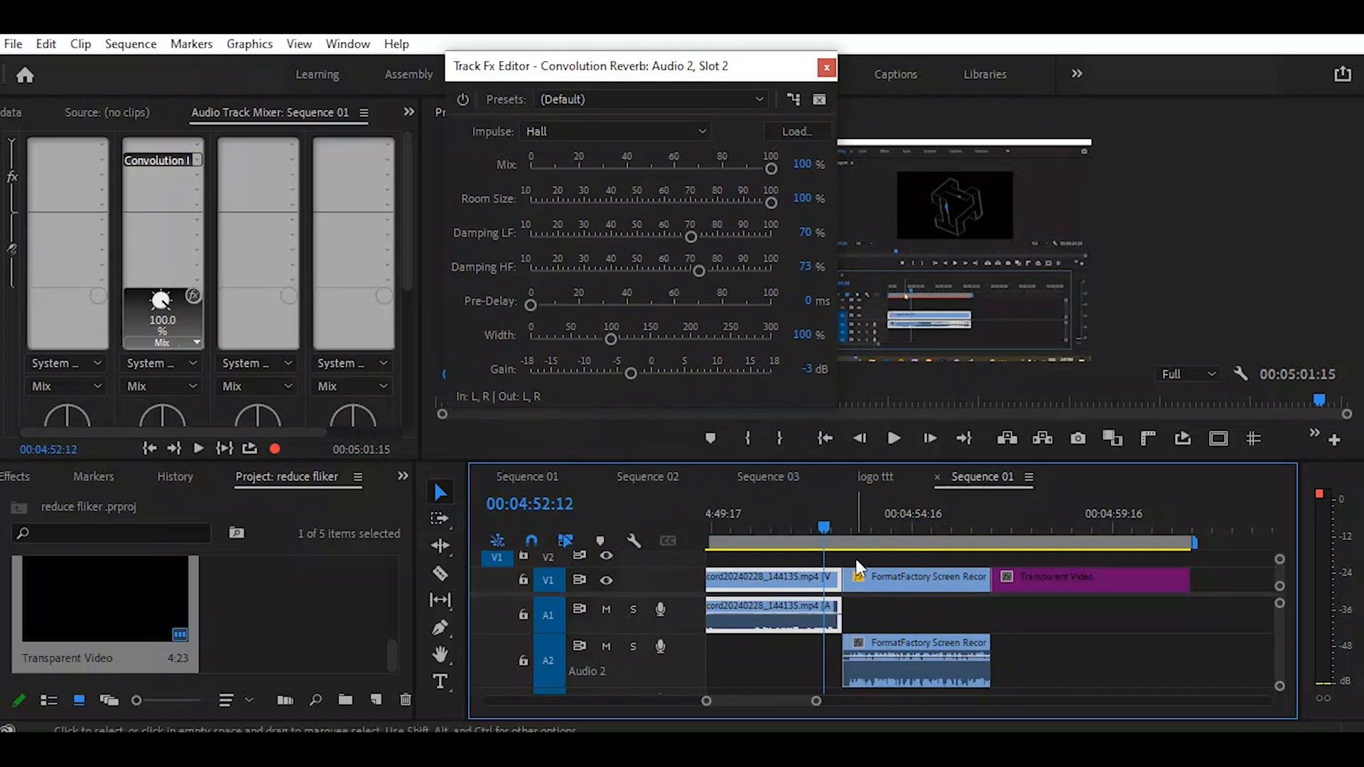
{"action": "key", "text": "space"}
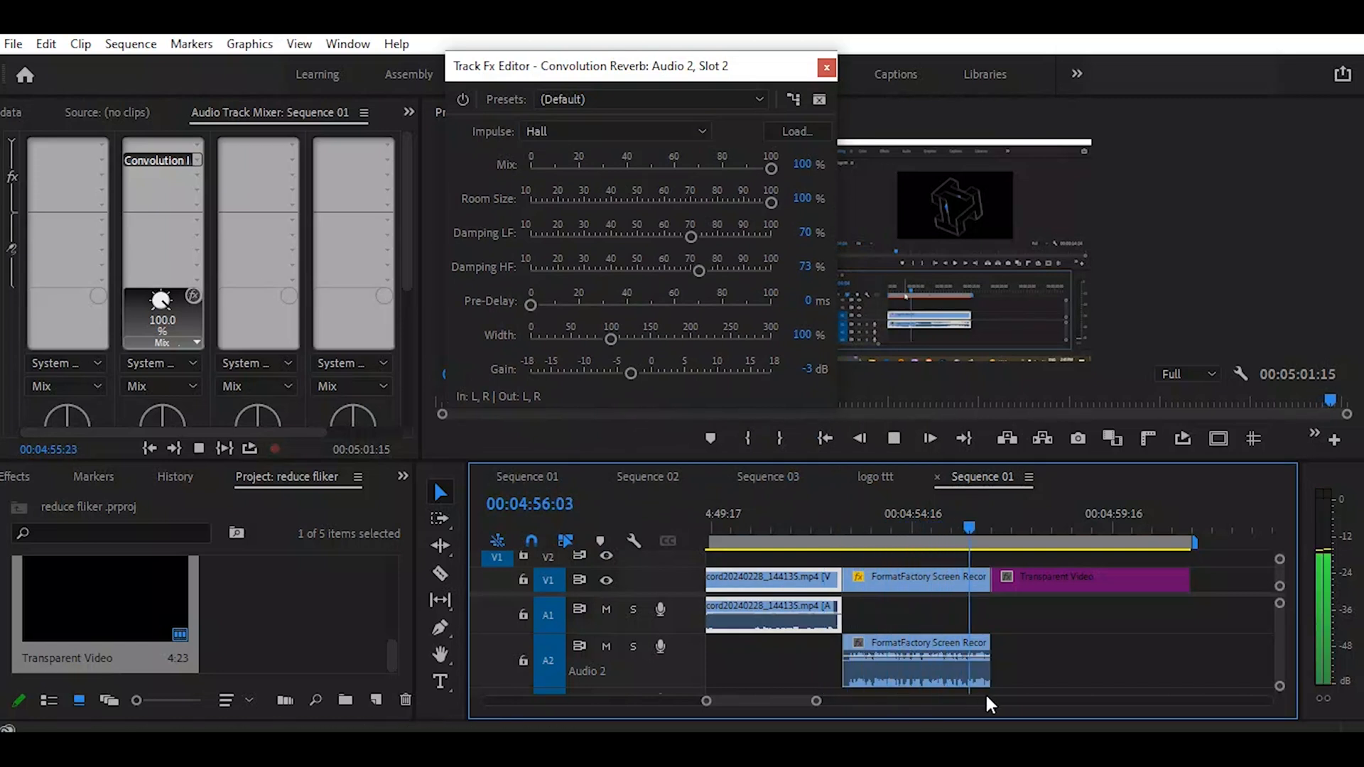
{"action": "left_click", "coordinate": [983, 683]}
Step: Set the Convolution Reverb impulse to Inside Car and play the last clip from just before its start
{"action": "left_click", "coordinate": [703, 126]}
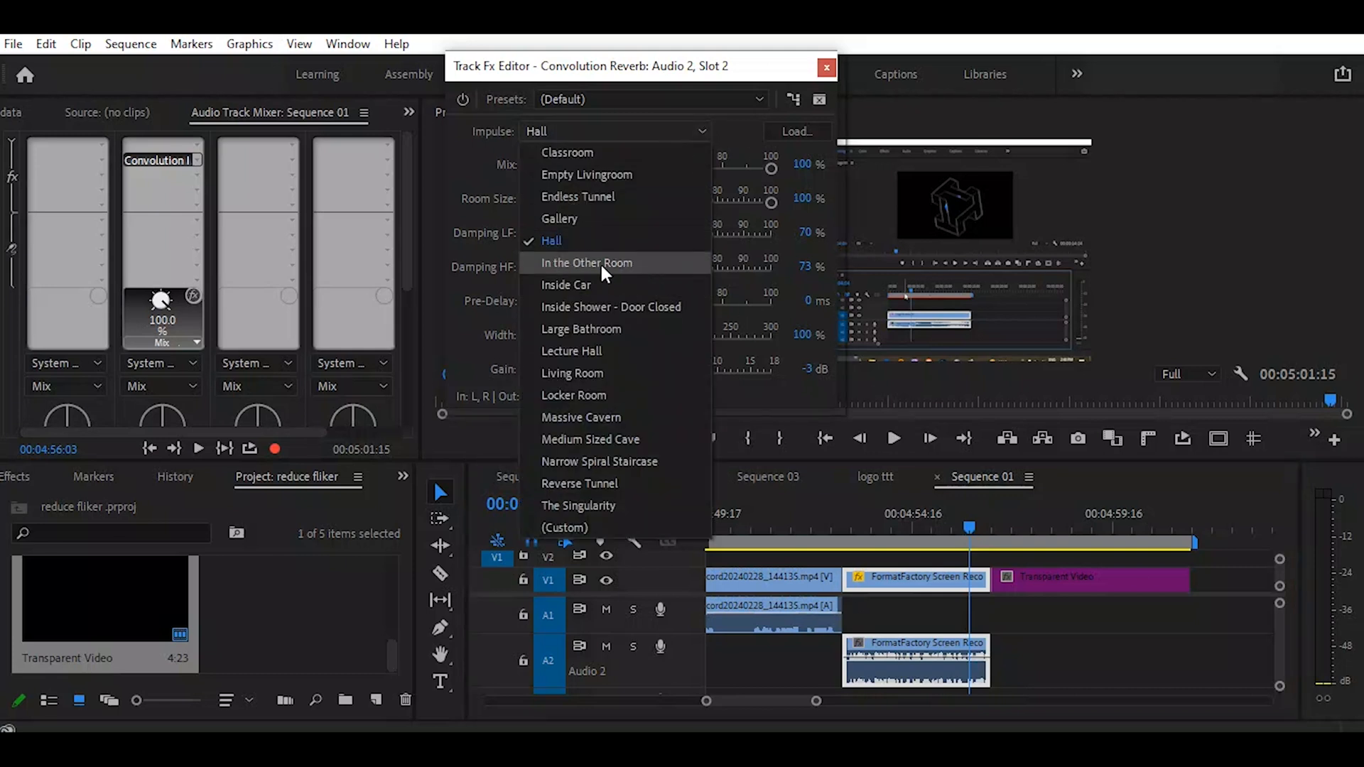
{"action": "left_click", "coordinate": [573, 284]}
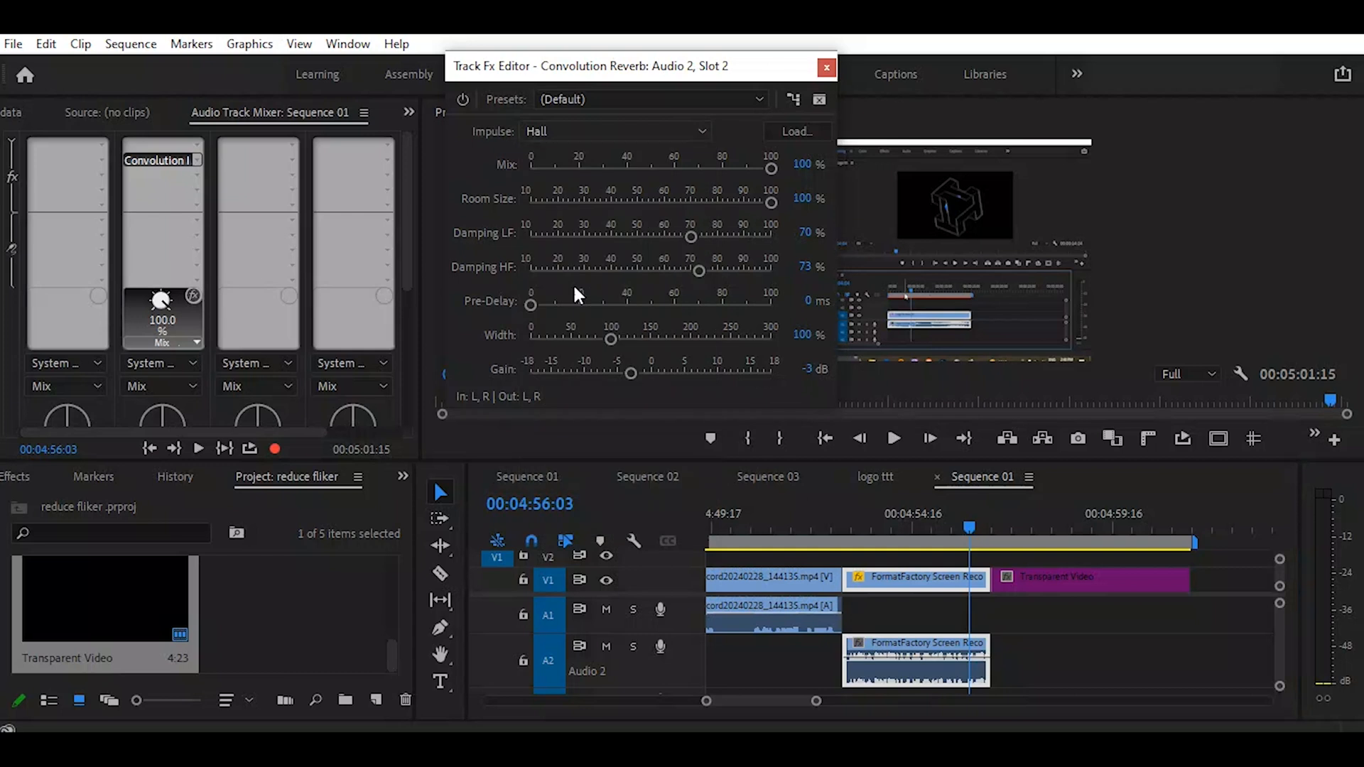
{"action": "left_click", "coordinate": [800, 513]}
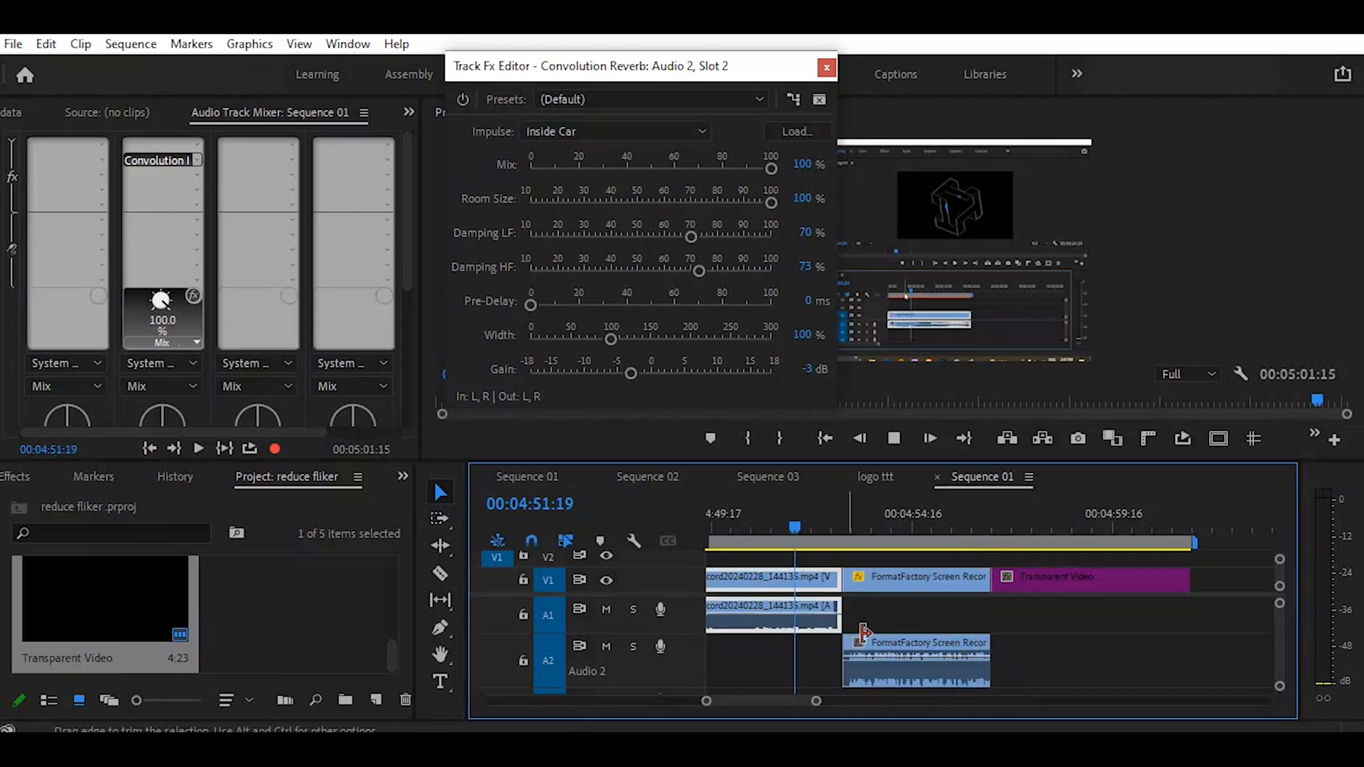
{"action": "key", "text": "space"}
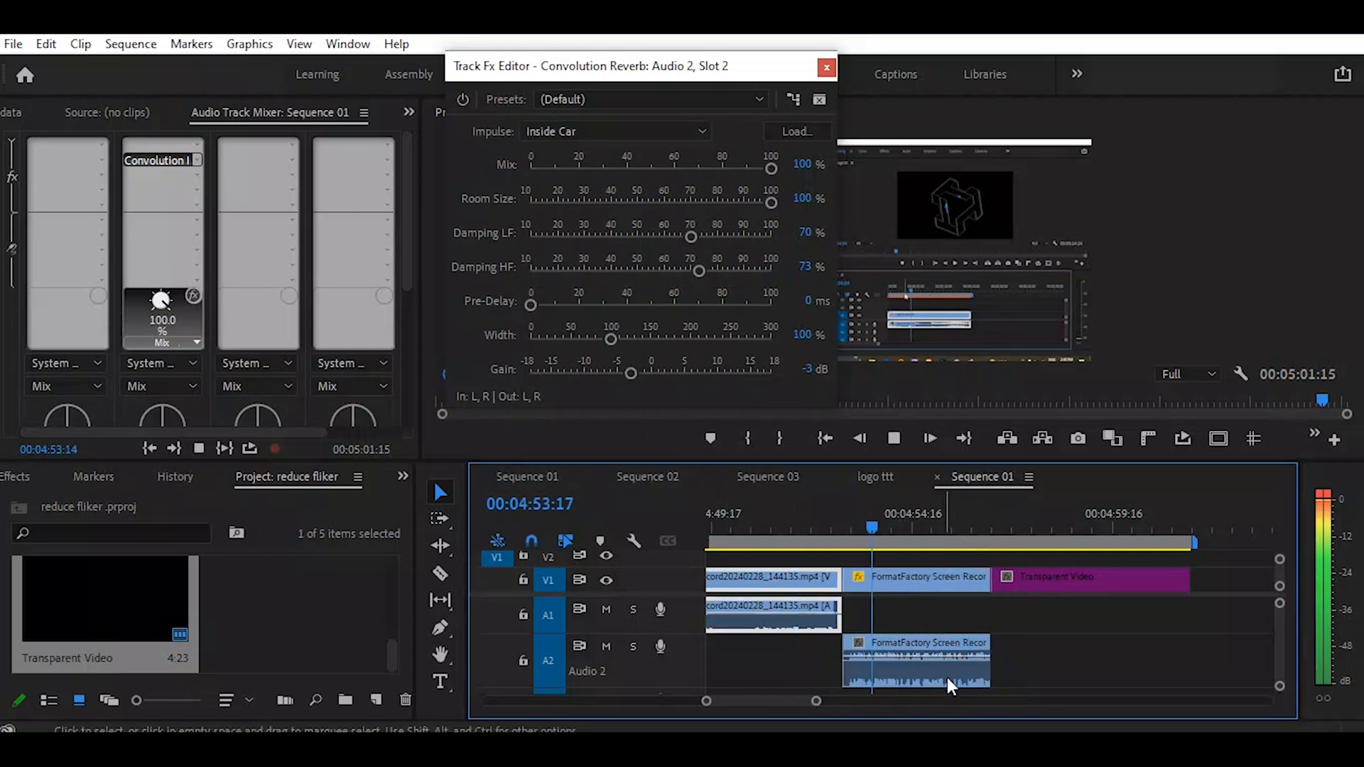
{"action": "left_click", "coordinate": [965, 680]}
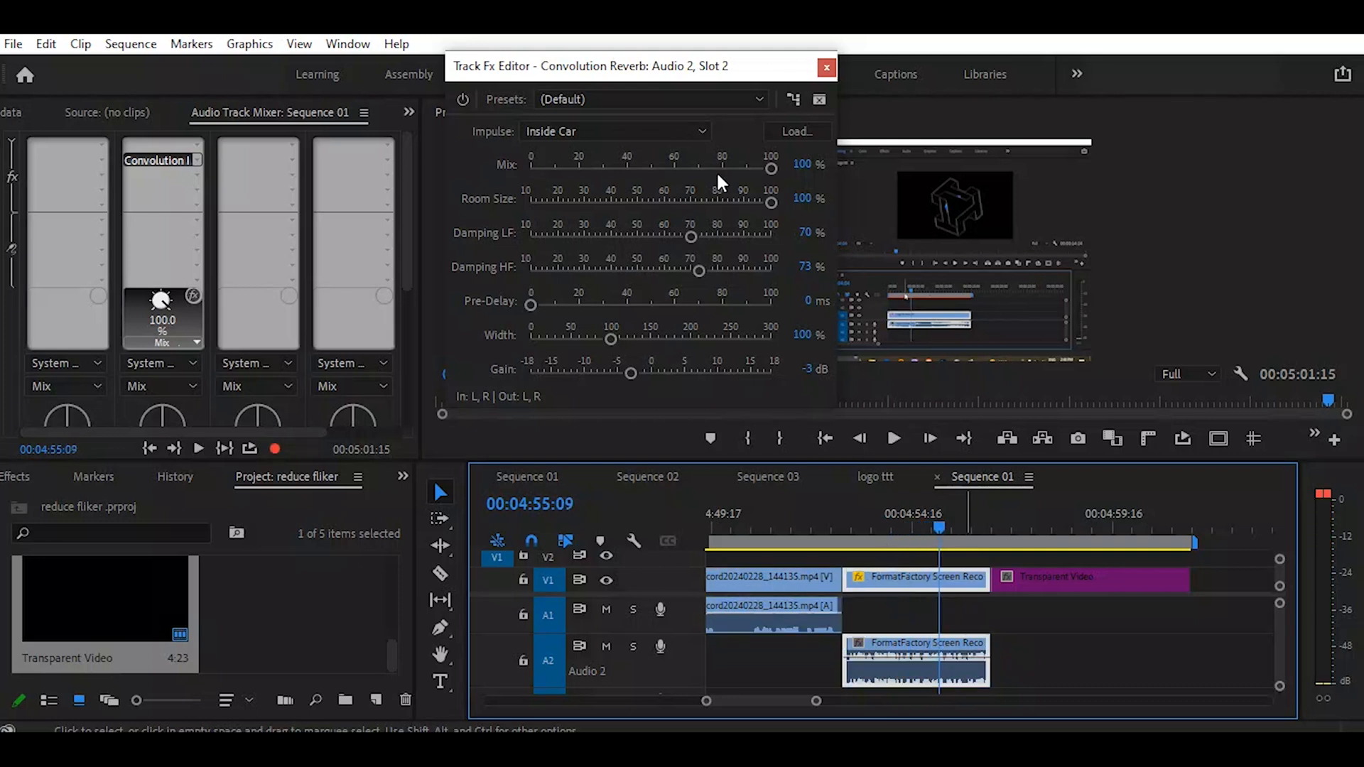
Step: Switch the Convolution Reverb impulse to Living Room and listen to the last clip
{"action": "left_click", "coordinate": [670, 130]}
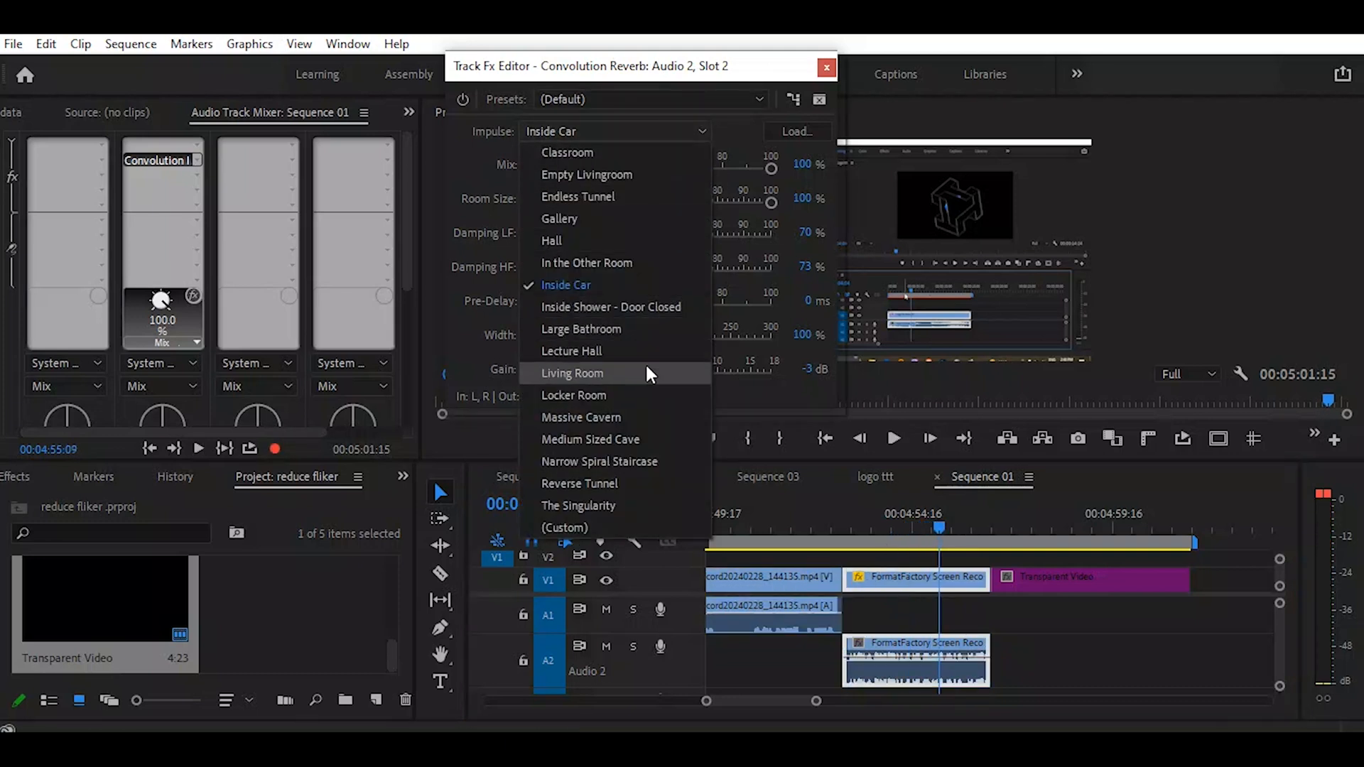
{"action": "left_click", "coordinate": [600, 372]}
{"action": "left_click", "coordinate": [795, 527]}
{"action": "left_click", "coordinate": [814, 614]}
{"action": "key", "text": "space"}
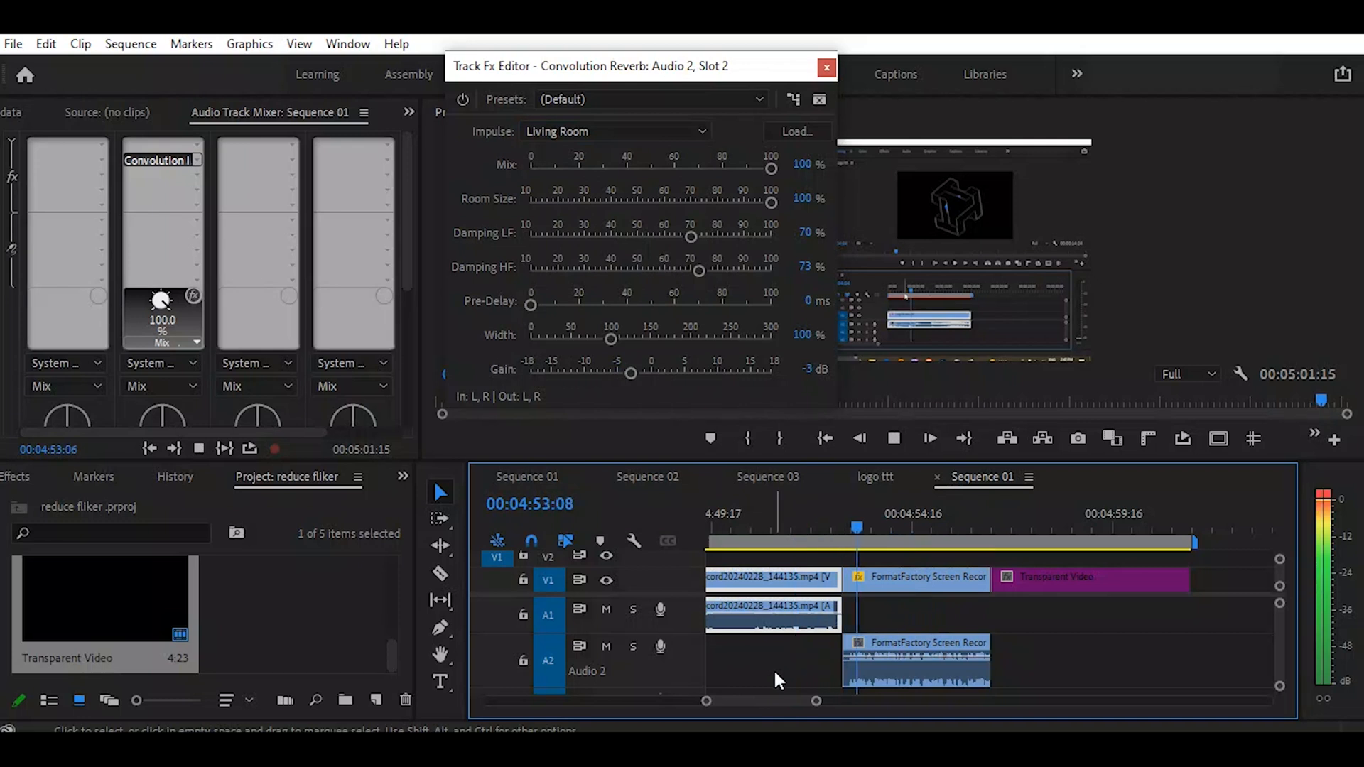
{"action": "key", "text": "space"}
Step: Switch the Convolution Reverb impulse to Locker Room and listen to the last clip
{"action": "left_click", "coordinate": [698, 129]}
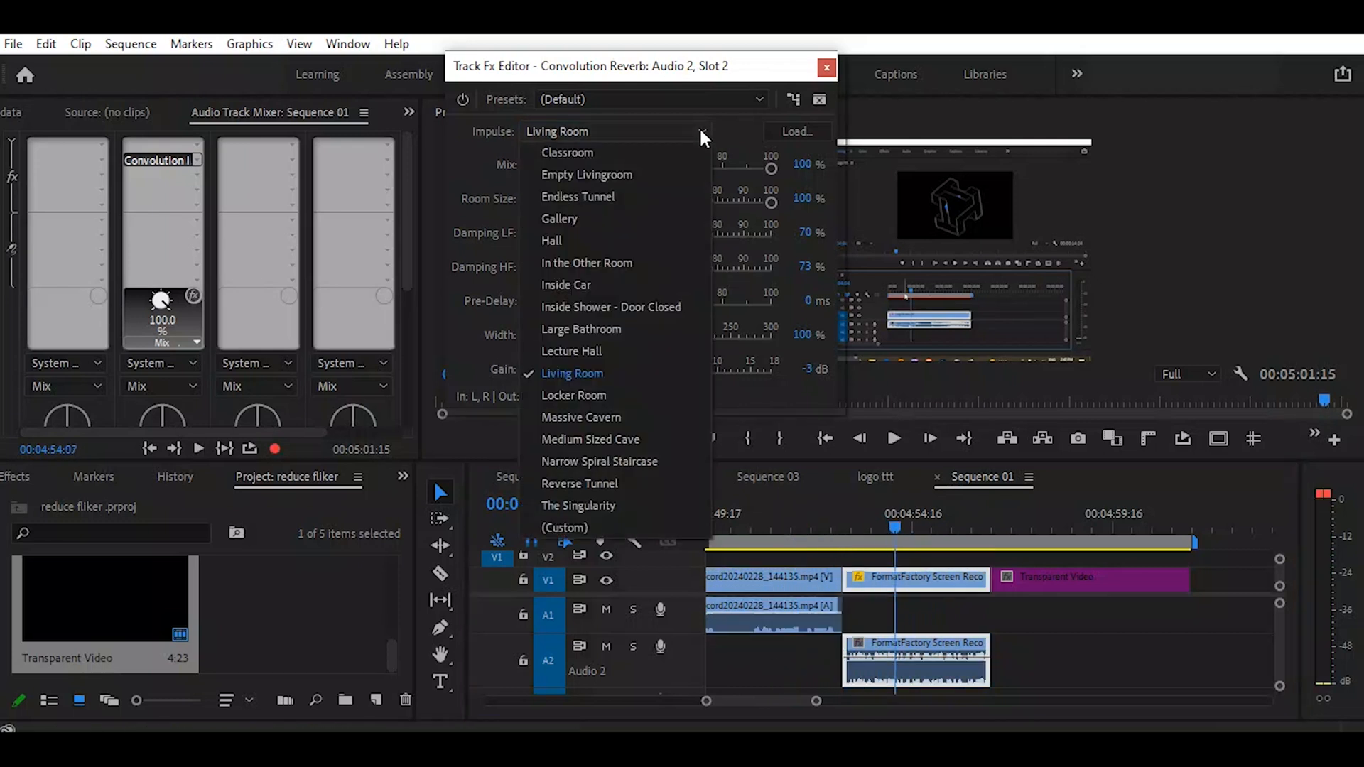
{"action": "left_click", "coordinate": [635, 397]}
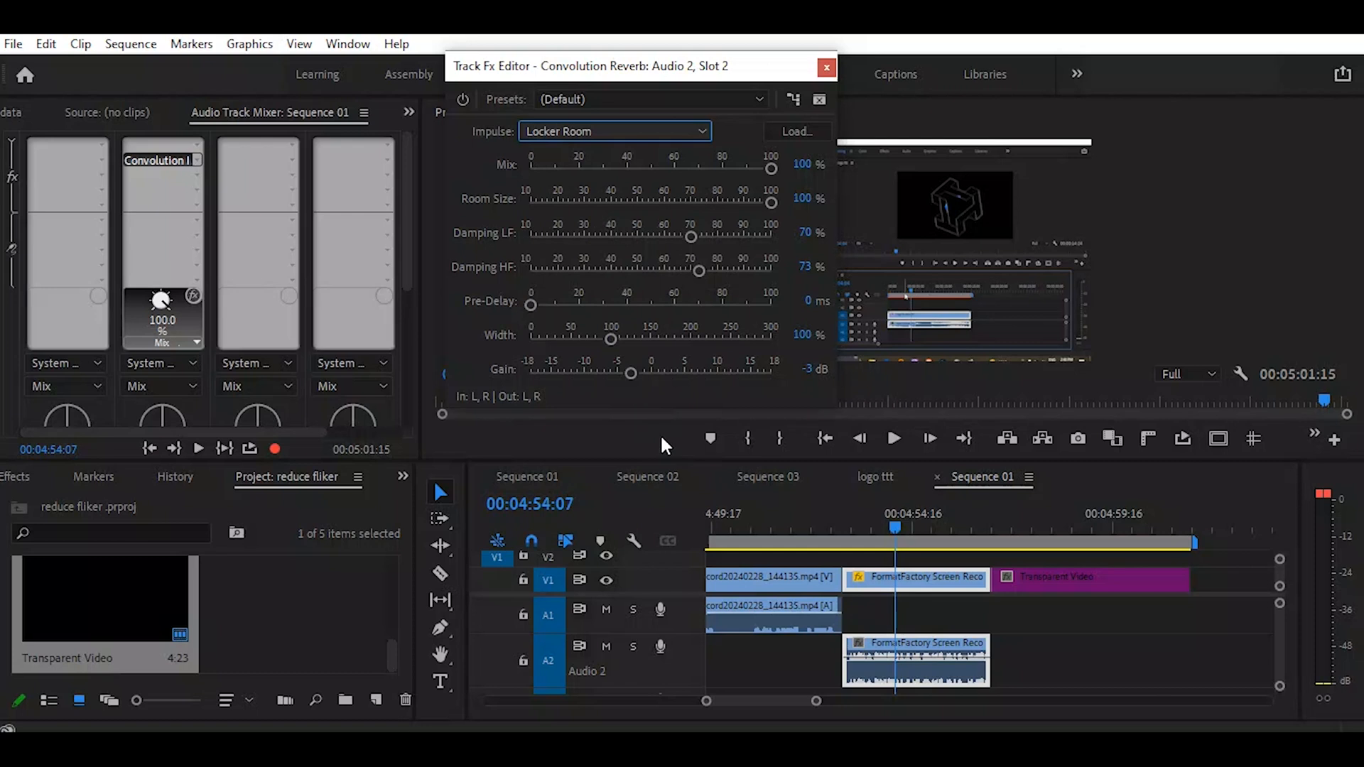
{"action": "left_click", "coordinate": [793, 527]}
{"action": "key", "text": "space"}
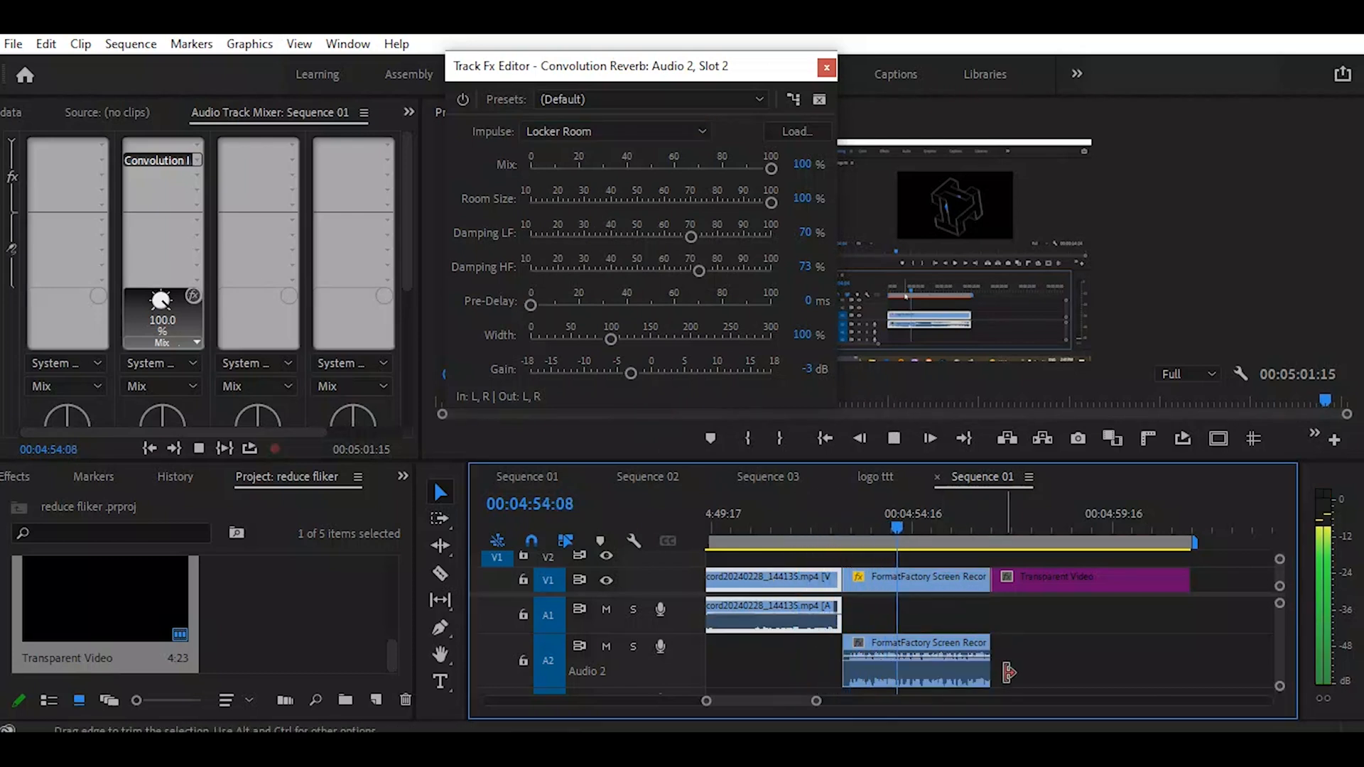
{"action": "key", "text": "space"}
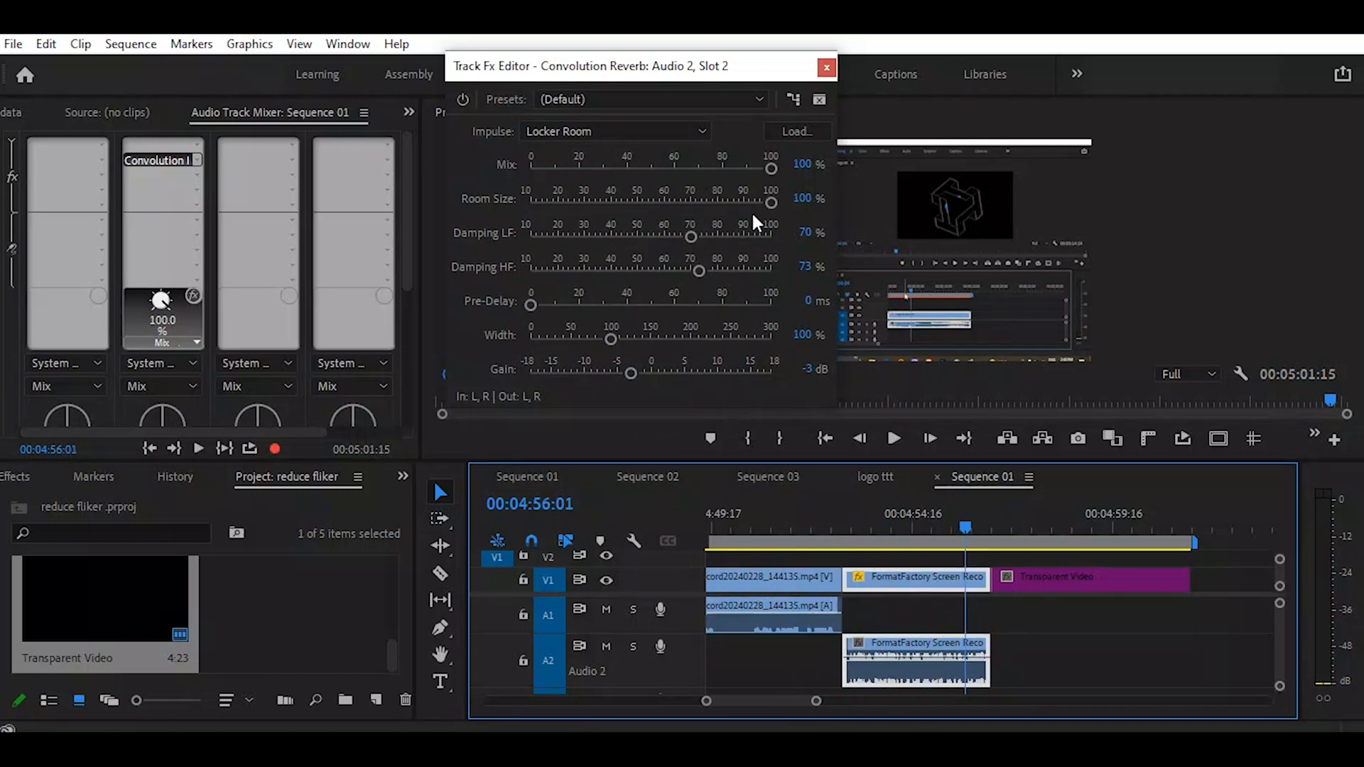
Step: Switch the Convolution Reverb impulse to Reverse Tunnel and listen to the last clip
{"action": "left_click", "coordinate": [702, 129]}
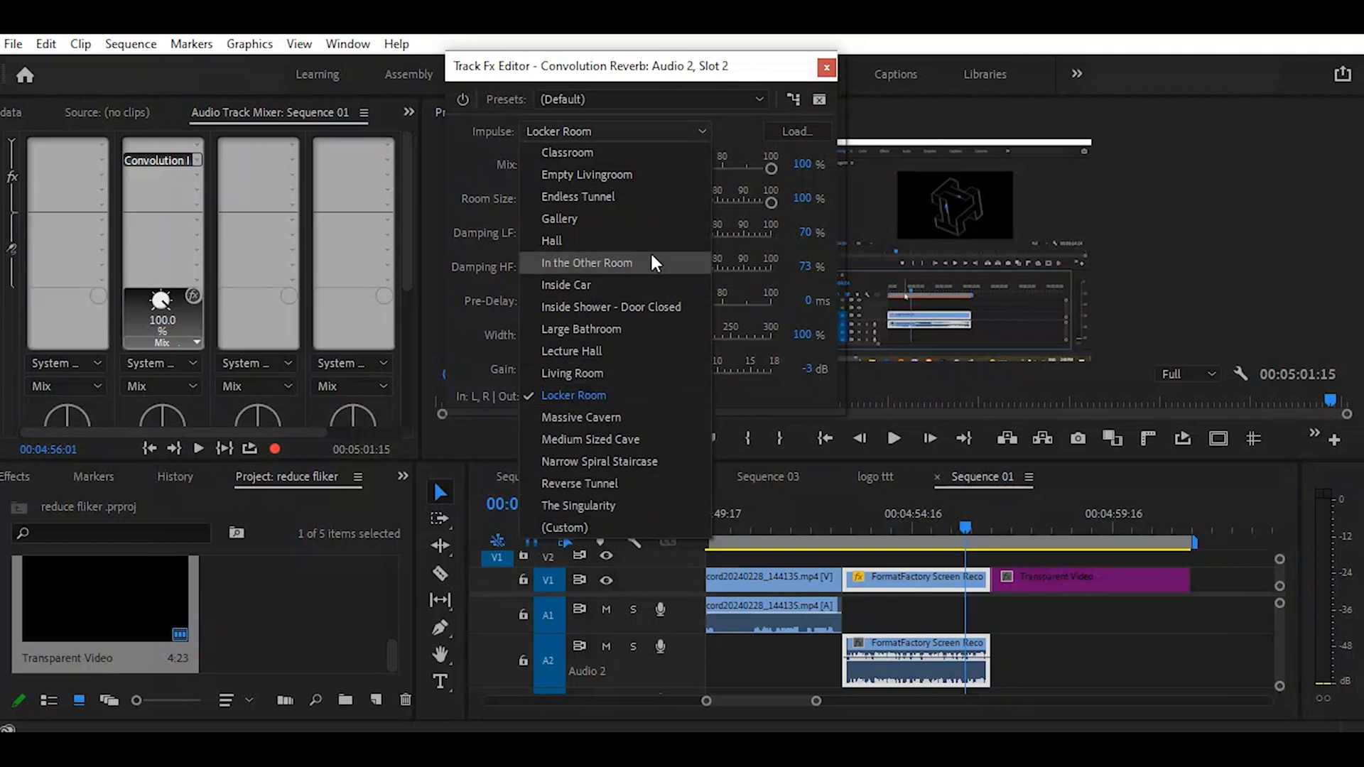
{"action": "left_click", "coordinate": [596, 482]}
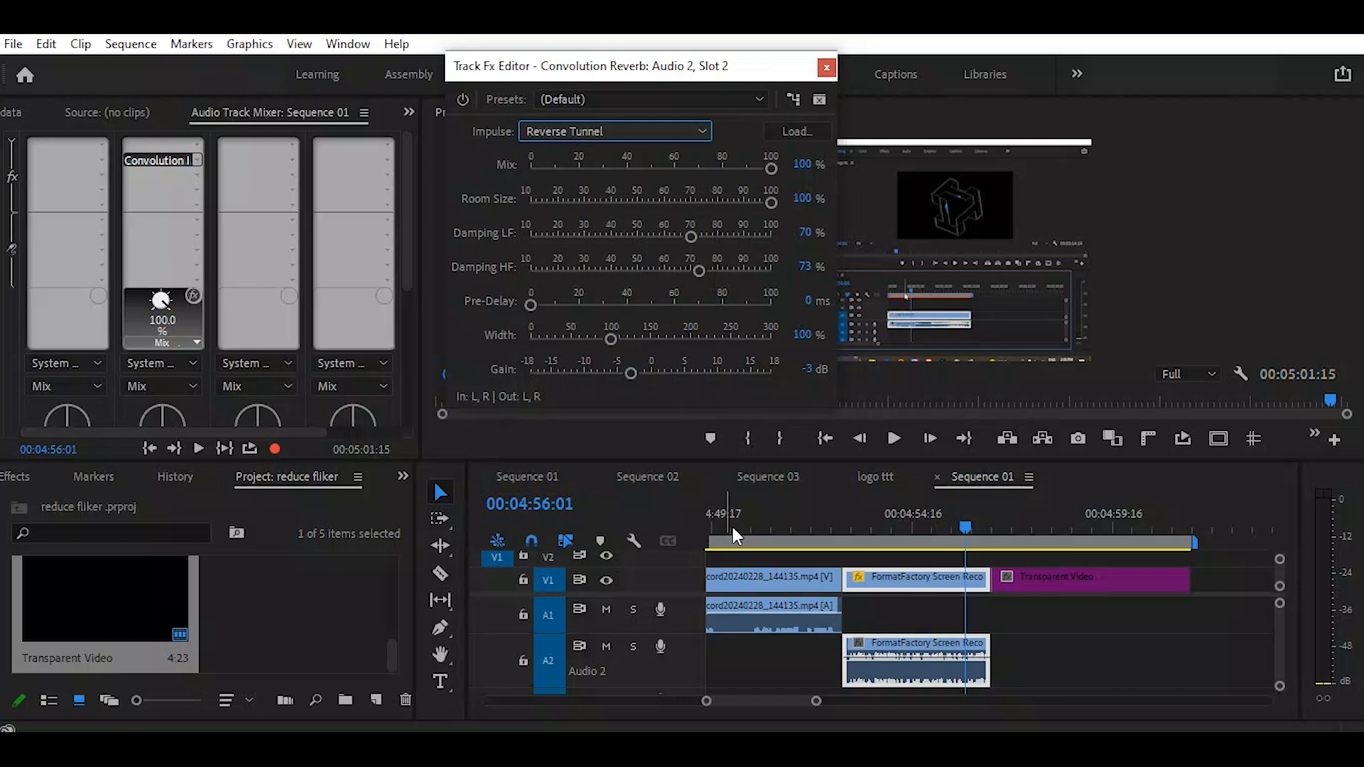
{"action": "left_click", "coordinate": [824, 513]}
{"action": "key", "text": "space"}
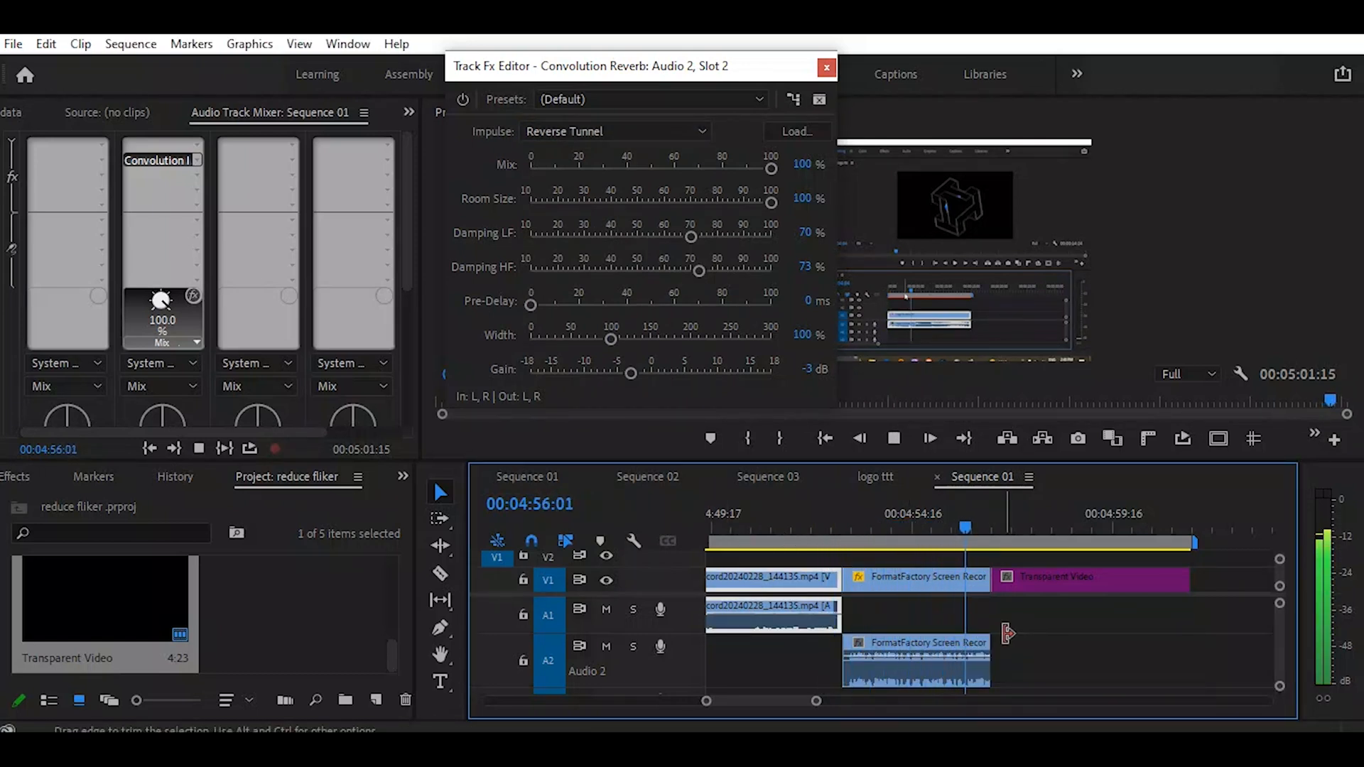
{"action": "key", "text": "space"}
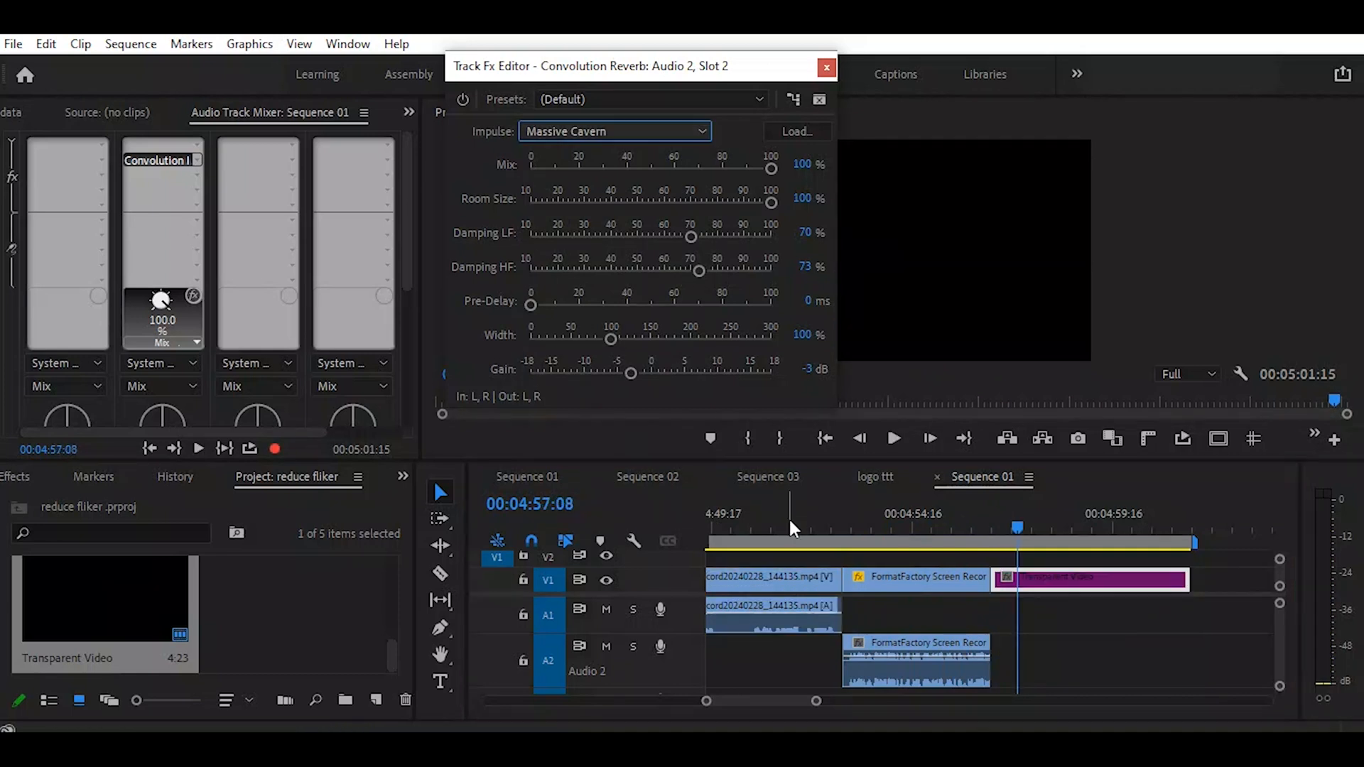
Step: With the impulse set to Massive Cavern, play the last clip and look through the available Convolution Reverb presets
{"action": "left_click", "coordinate": [817, 514]}
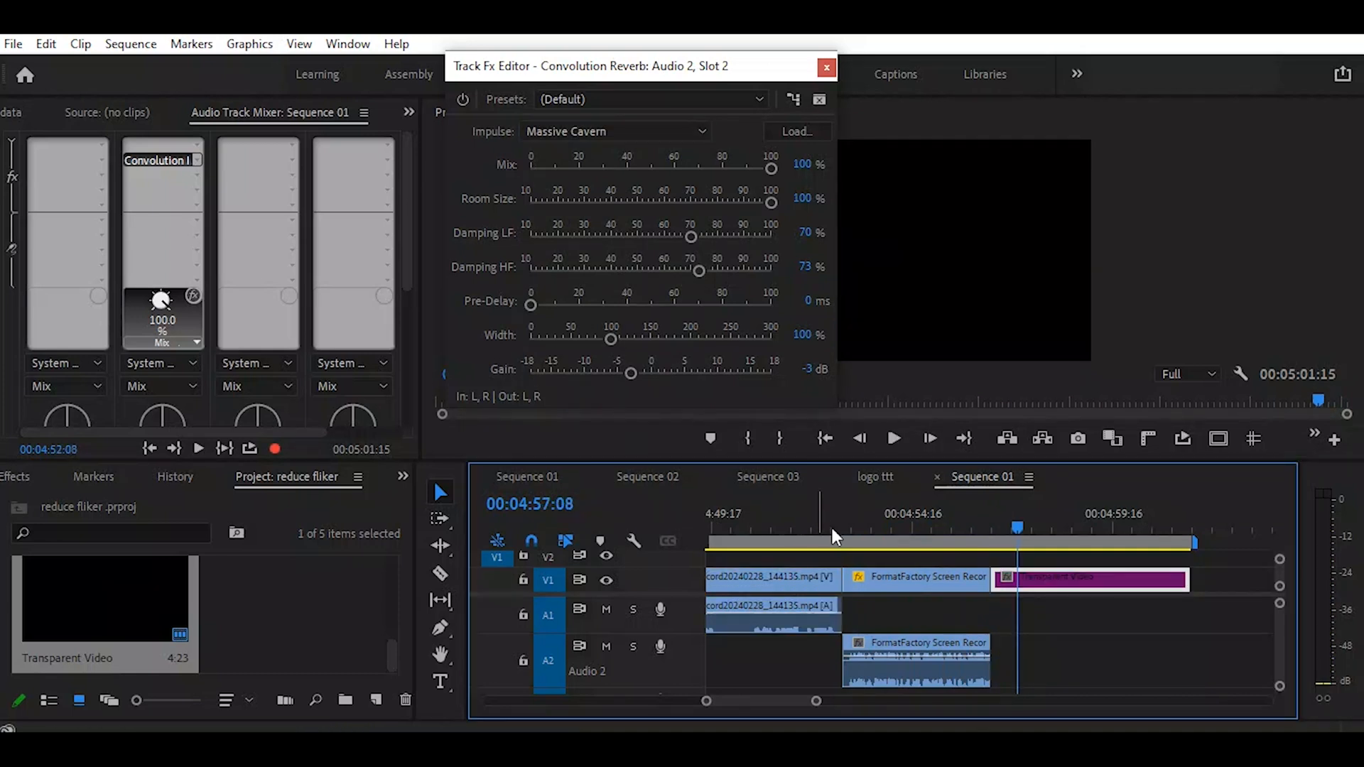
{"action": "key", "text": "space"}
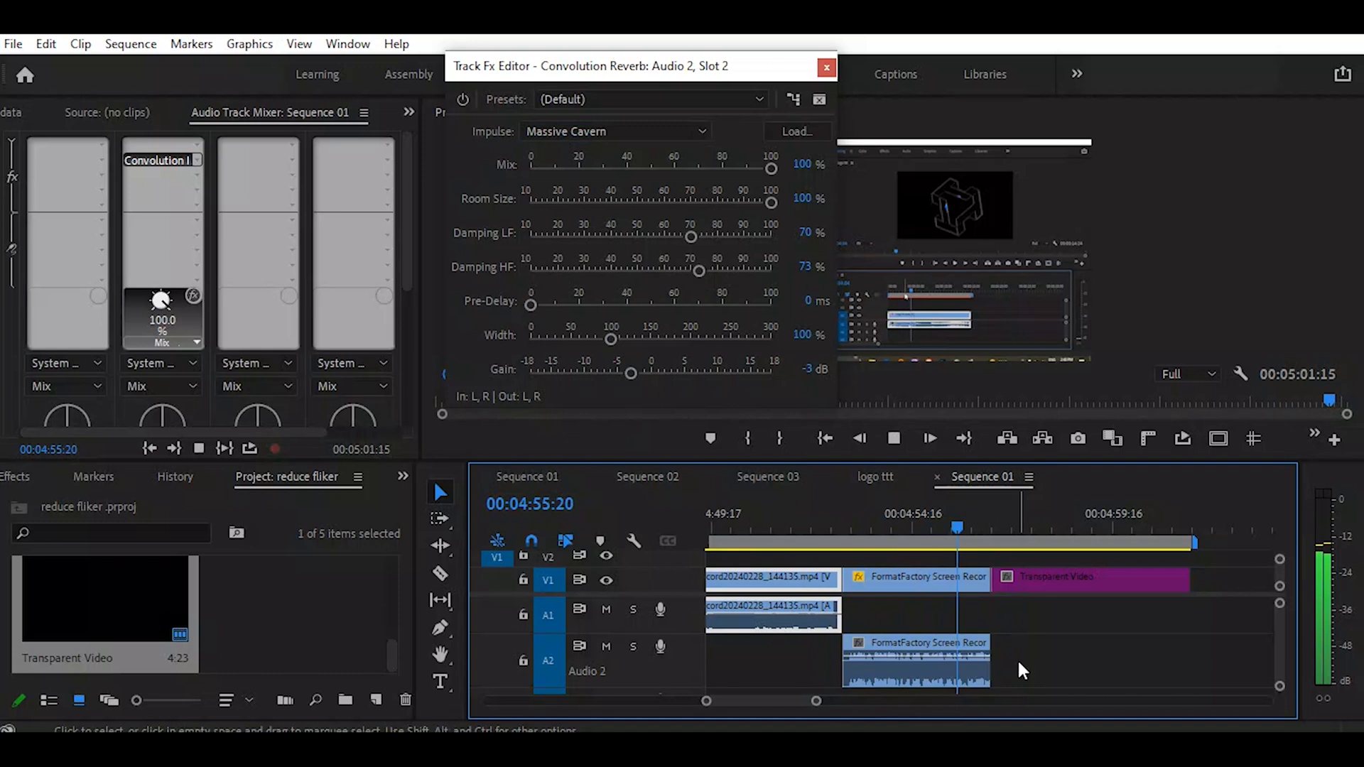
{"action": "key", "text": "space"}
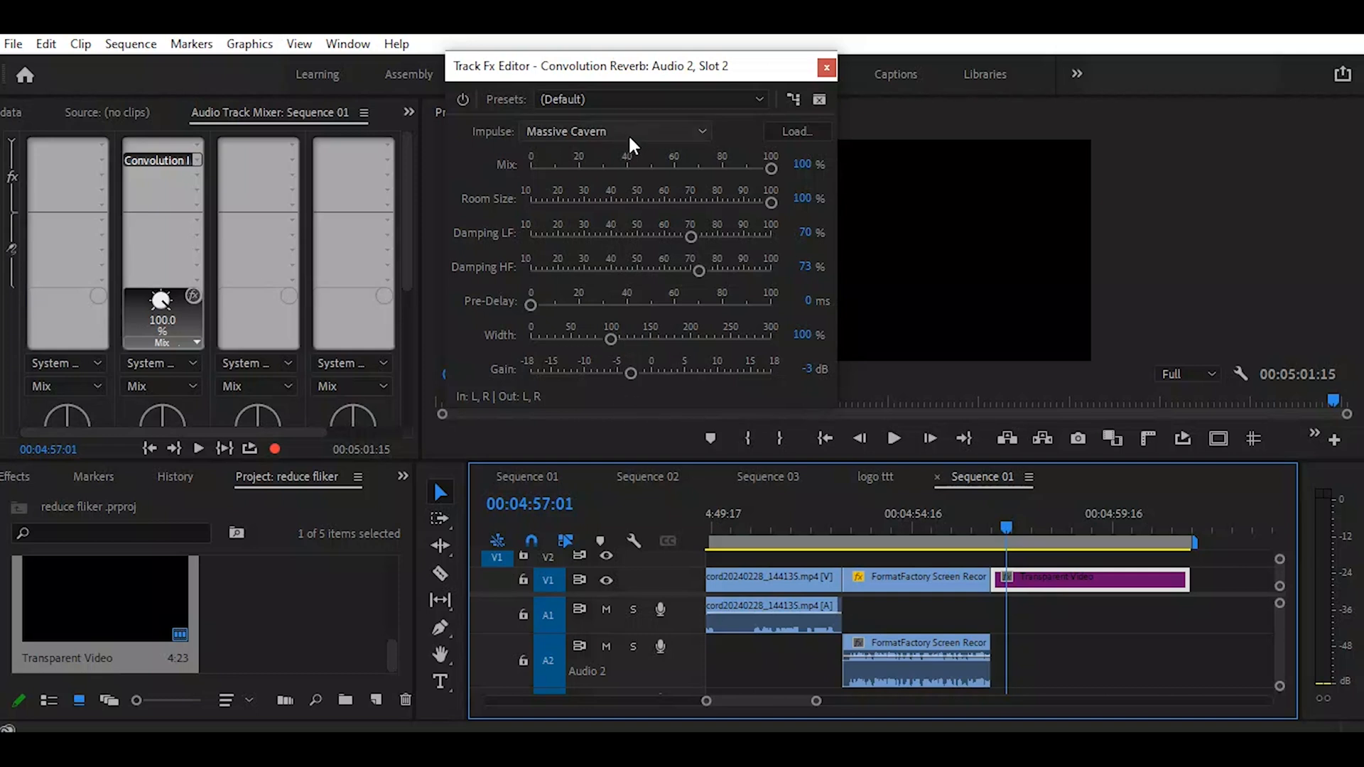
{"action": "left_click", "coordinate": [665, 103]}
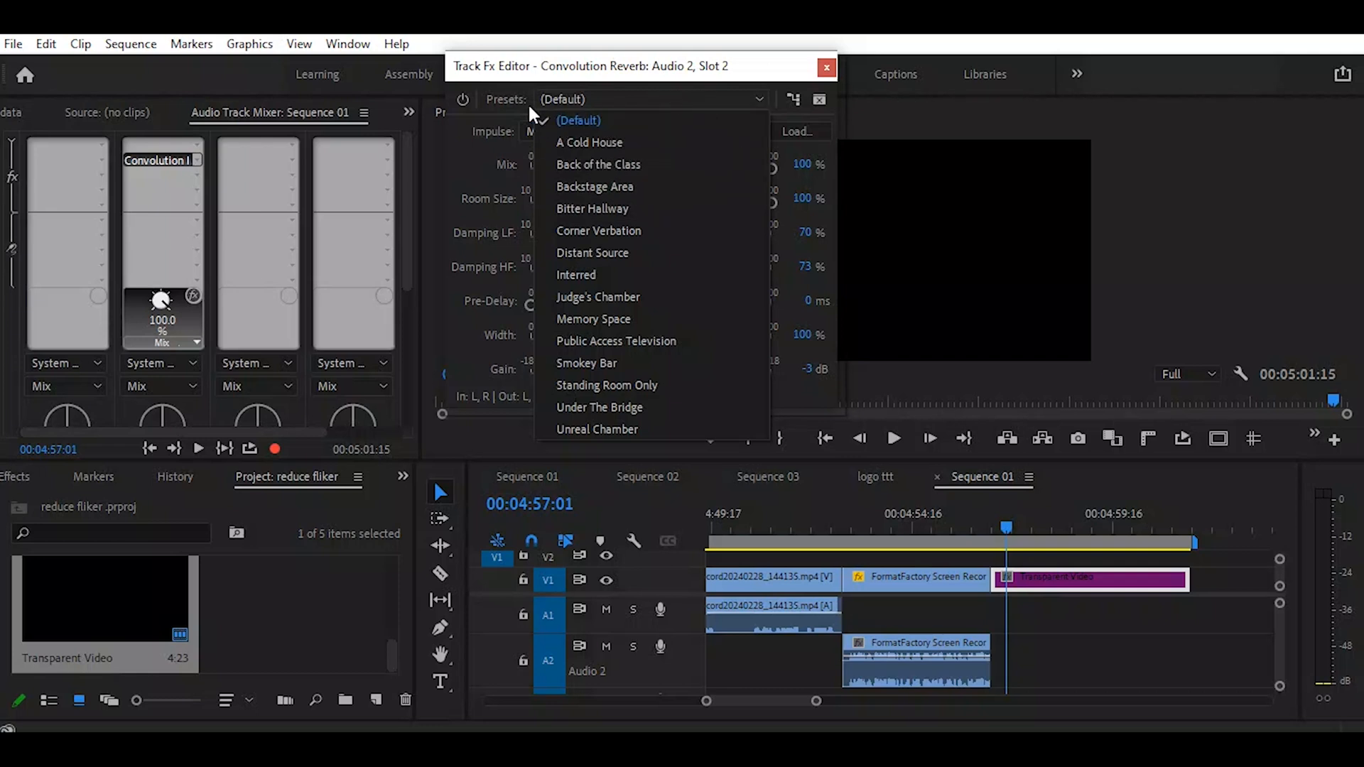
{"action": "left_click", "coordinate": [827, 68]}
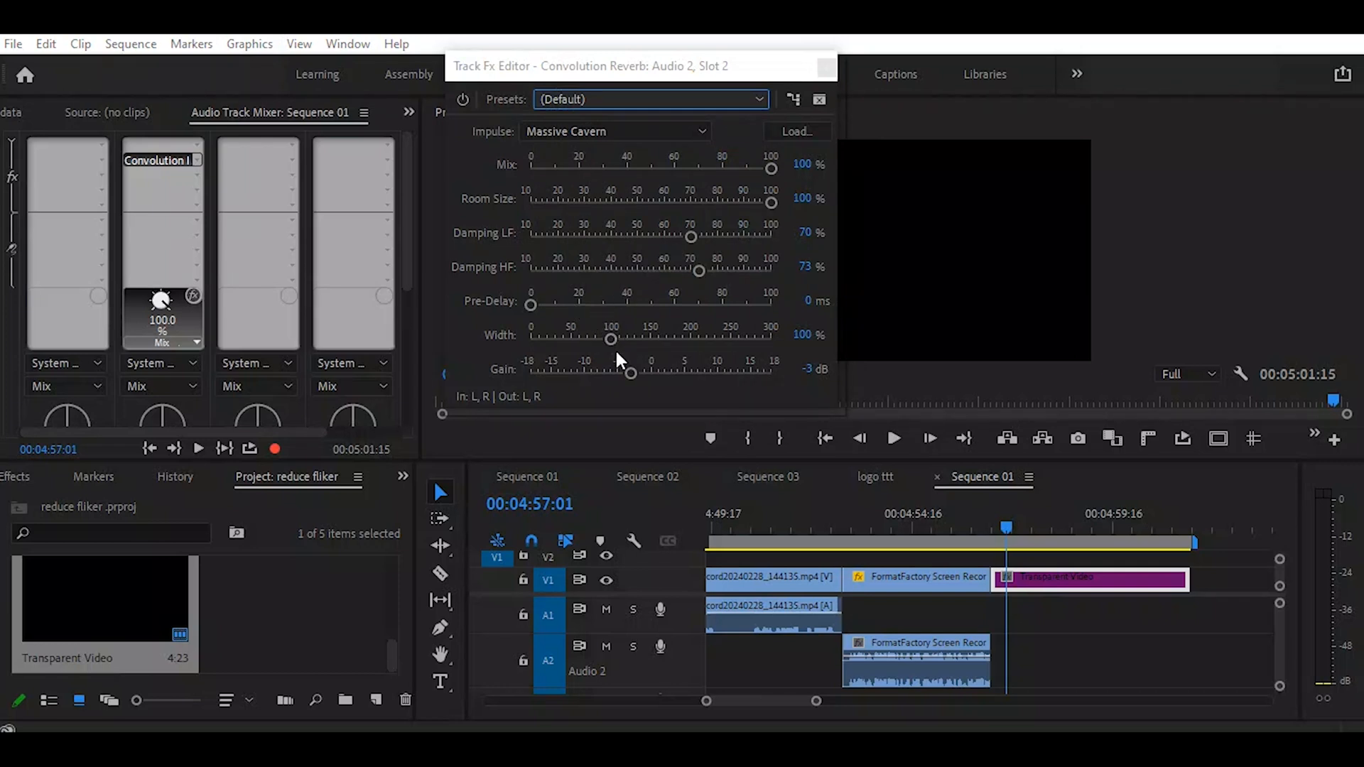
Step: Reduce the Convolution Reverb width to 0% and play the last clip to hear the change
{"action": "left_click_drag", "start_coordinate": [610, 339], "coordinate": [534, 337]}
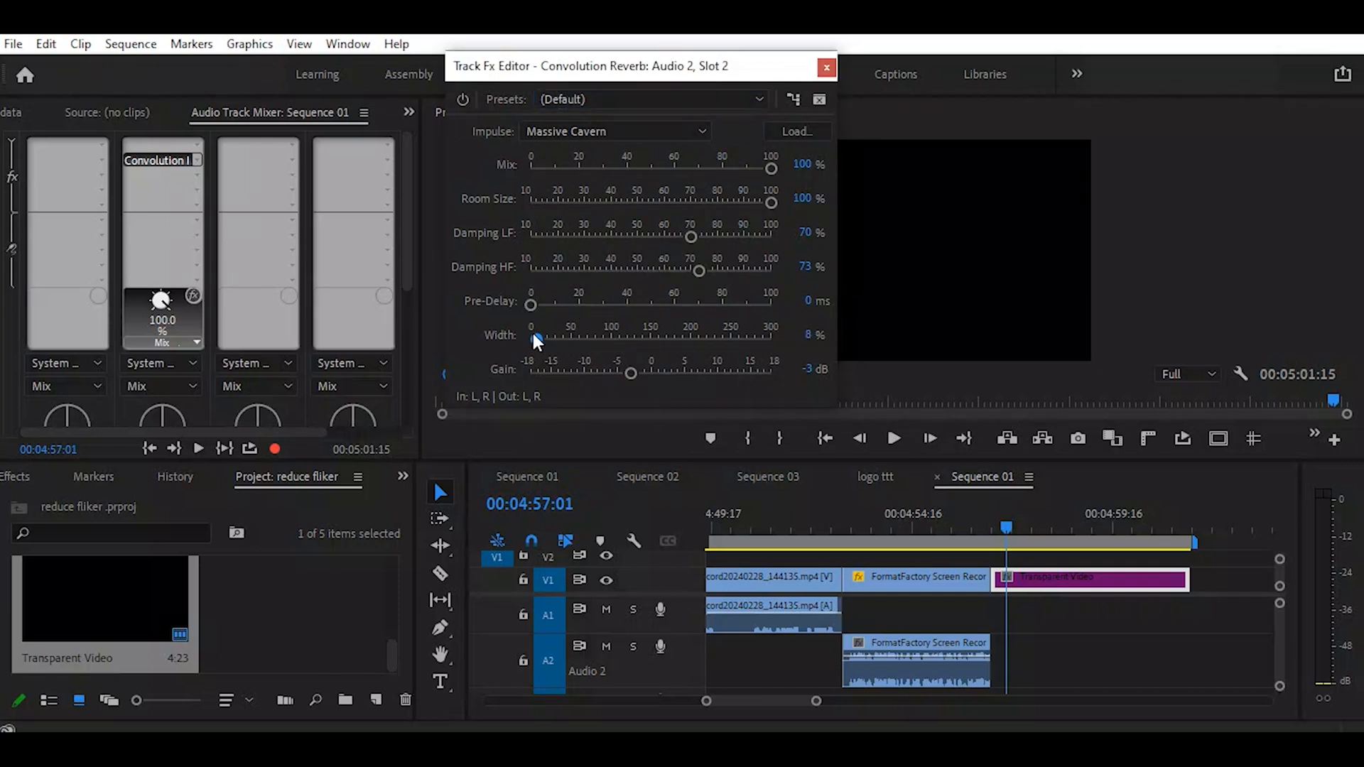
{"action": "left_click", "coordinate": [819, 520]}
{"action": "key", "text": "space"}
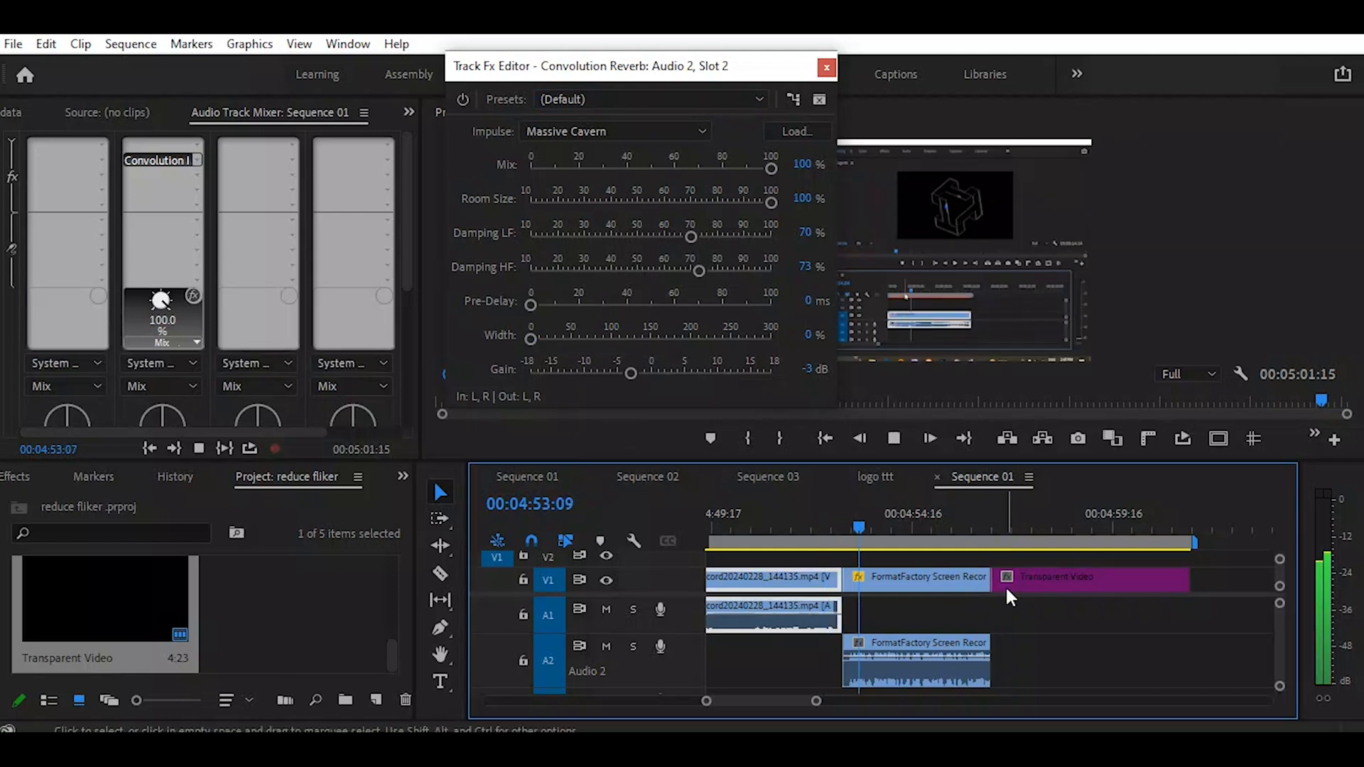
{"action": "key", "text": "space"}
Step: Switch the Convolution Reverb impulse to Classroom and listen to the last clip
{"action": "left_click", "coordinate": [692, 131]}
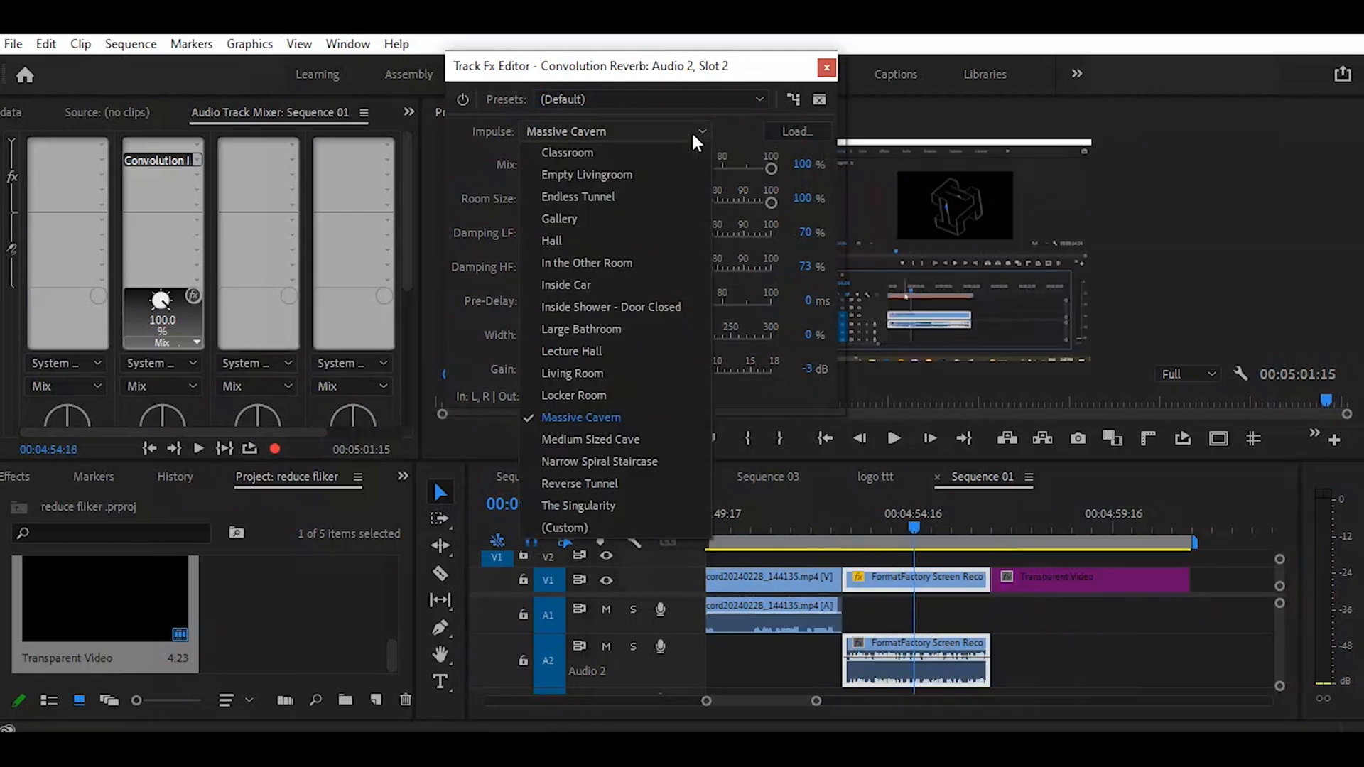
{"action": "left_click", "coordinate": [650, 145]}
{"action": "left_click", "coordinate": [817, 524]}
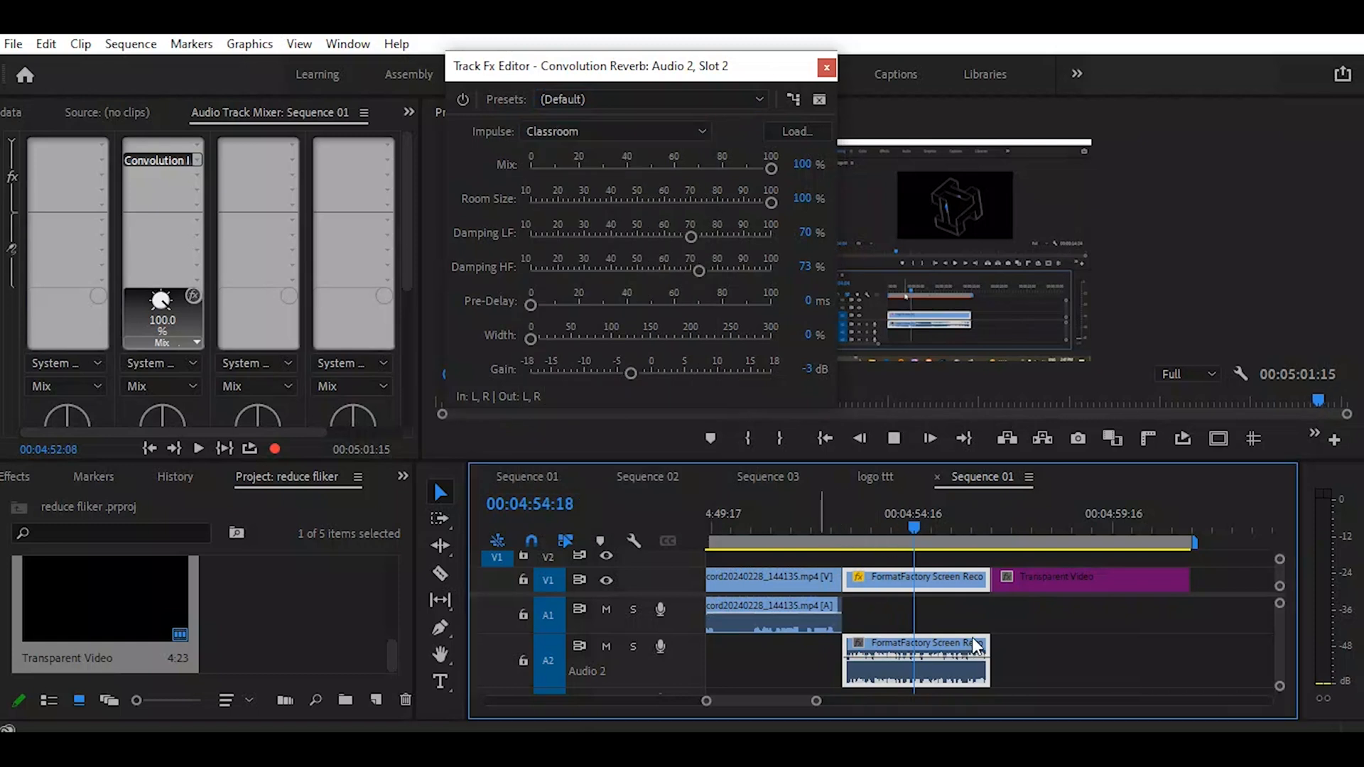
{"action": "key", "text": "space"}
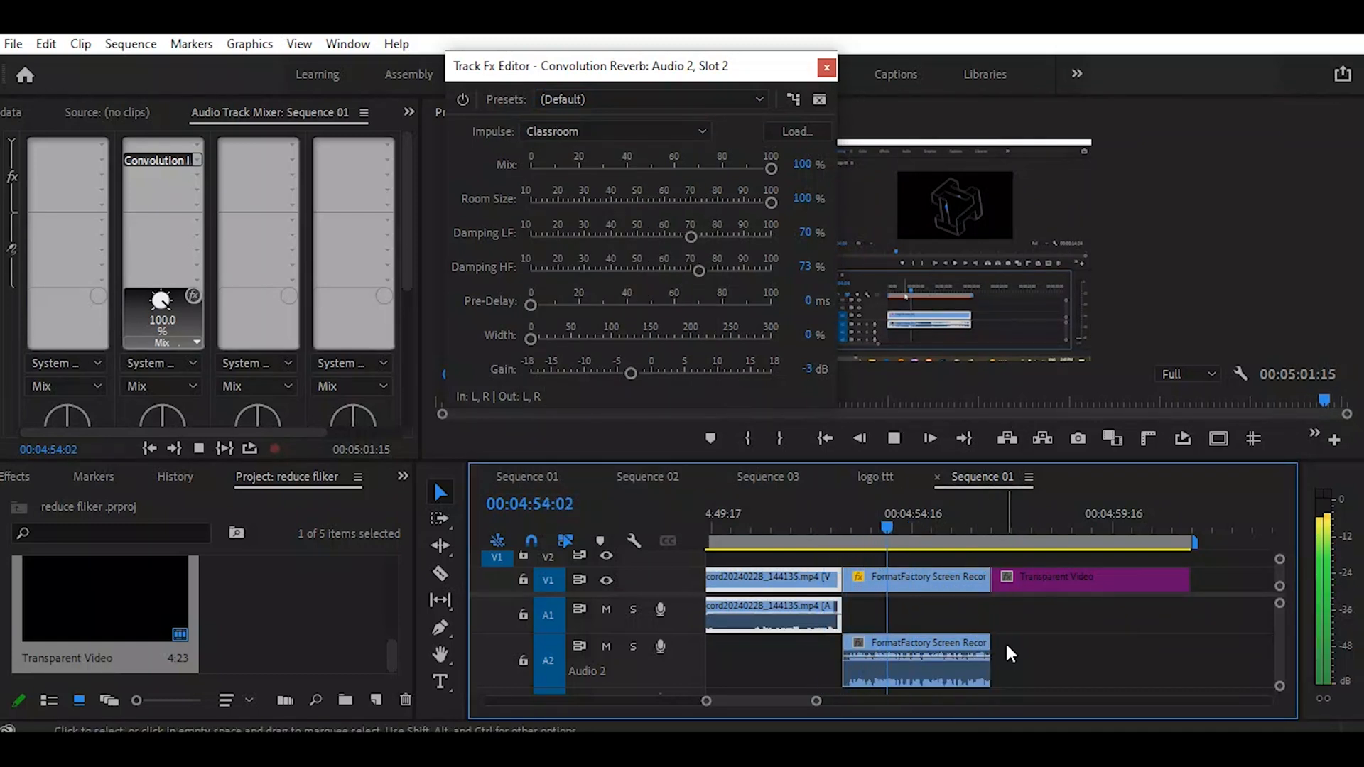
{"action": "key", "text": "space"}
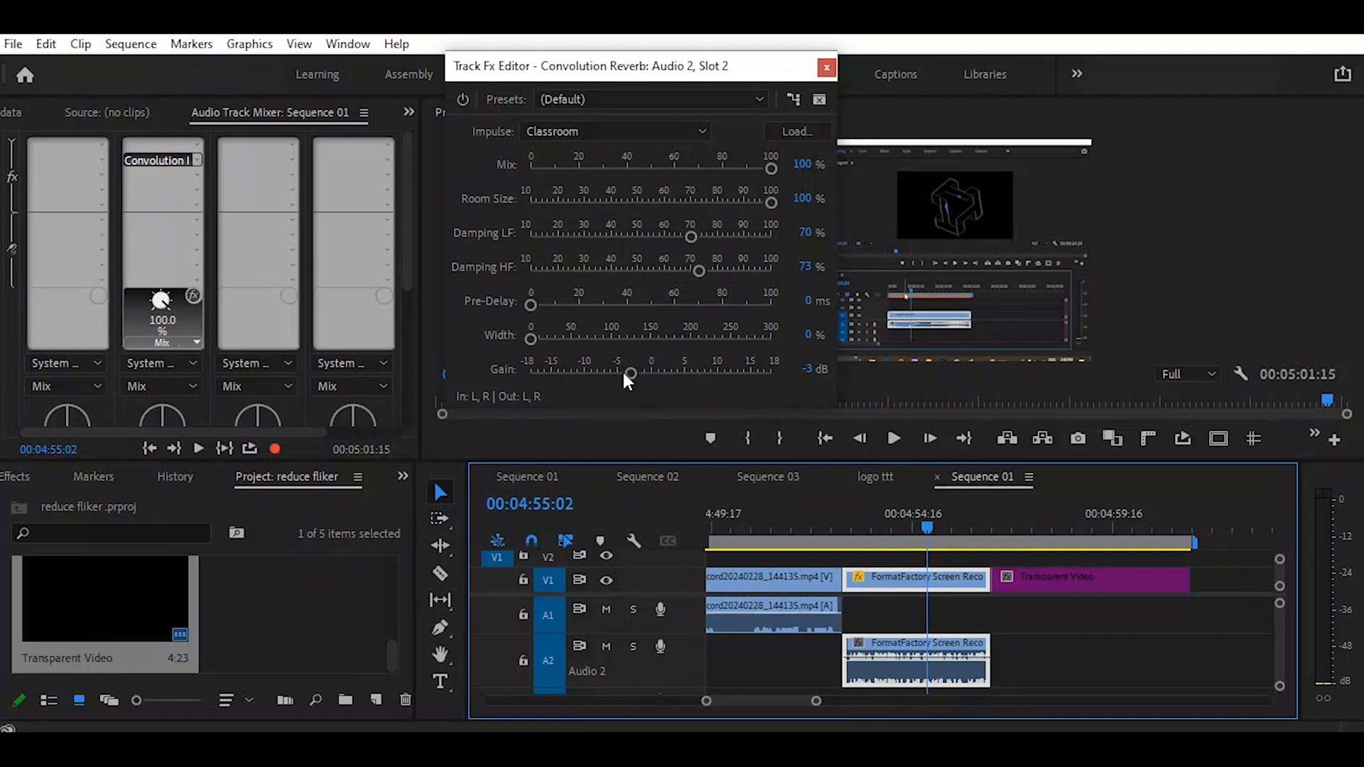
Step: Raise the Convolution Reverb gain to 18 dB and play the last clip to hear the change
{"action": "left_click_drag", "start_coordinate": [629, 371], "coordinate": [788, 375]}
{"action": "left_click", "coordinate": [813, 524]}
{"action": "key", "text": "space"}
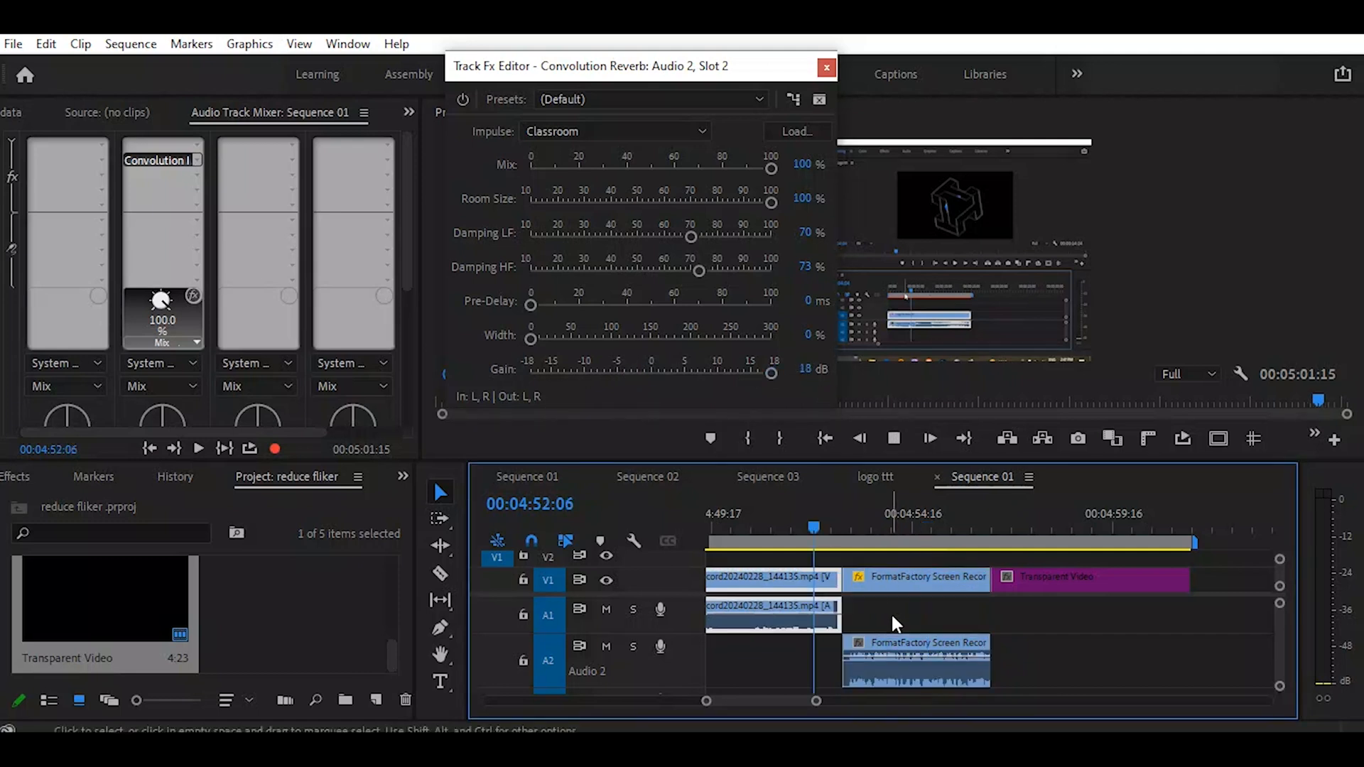
{"action": "key", "text": "space"}
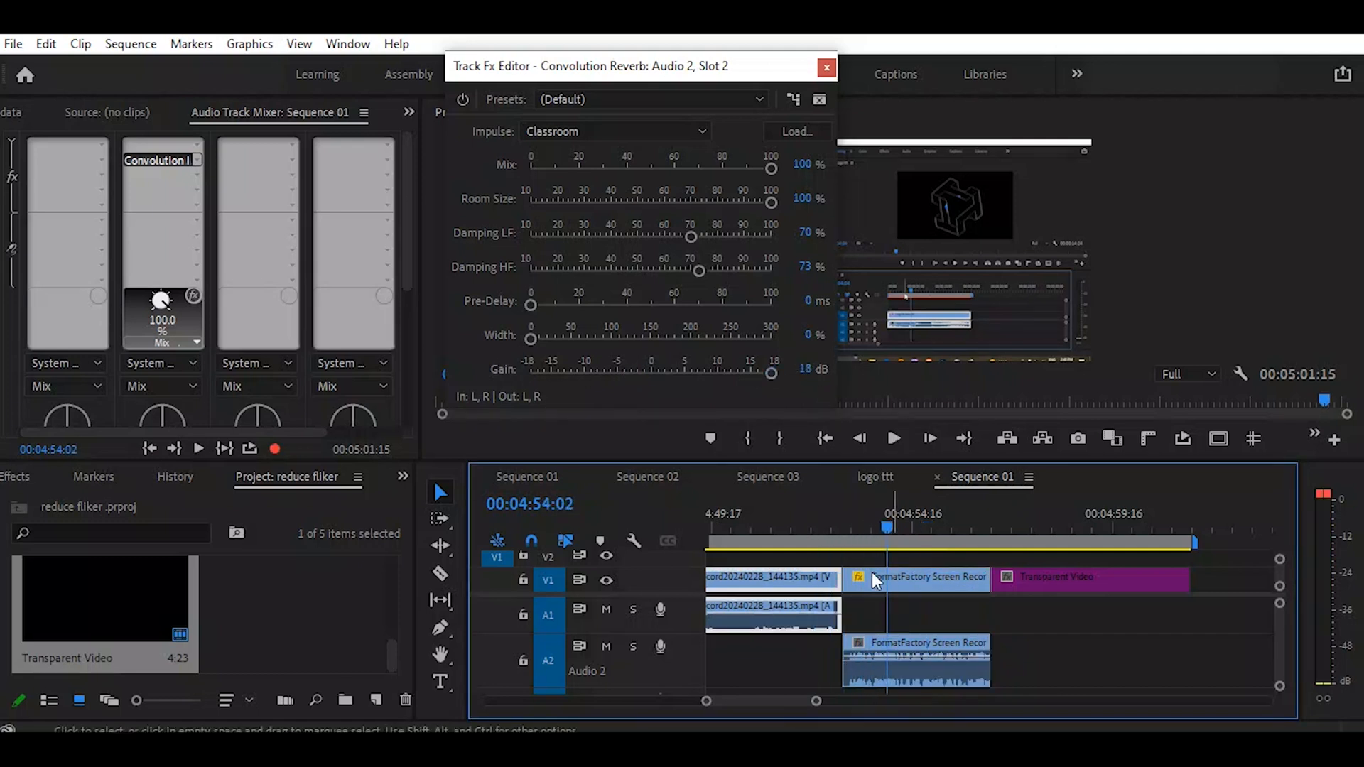
{"action": "left_click", "coordinate": [873, 574]}
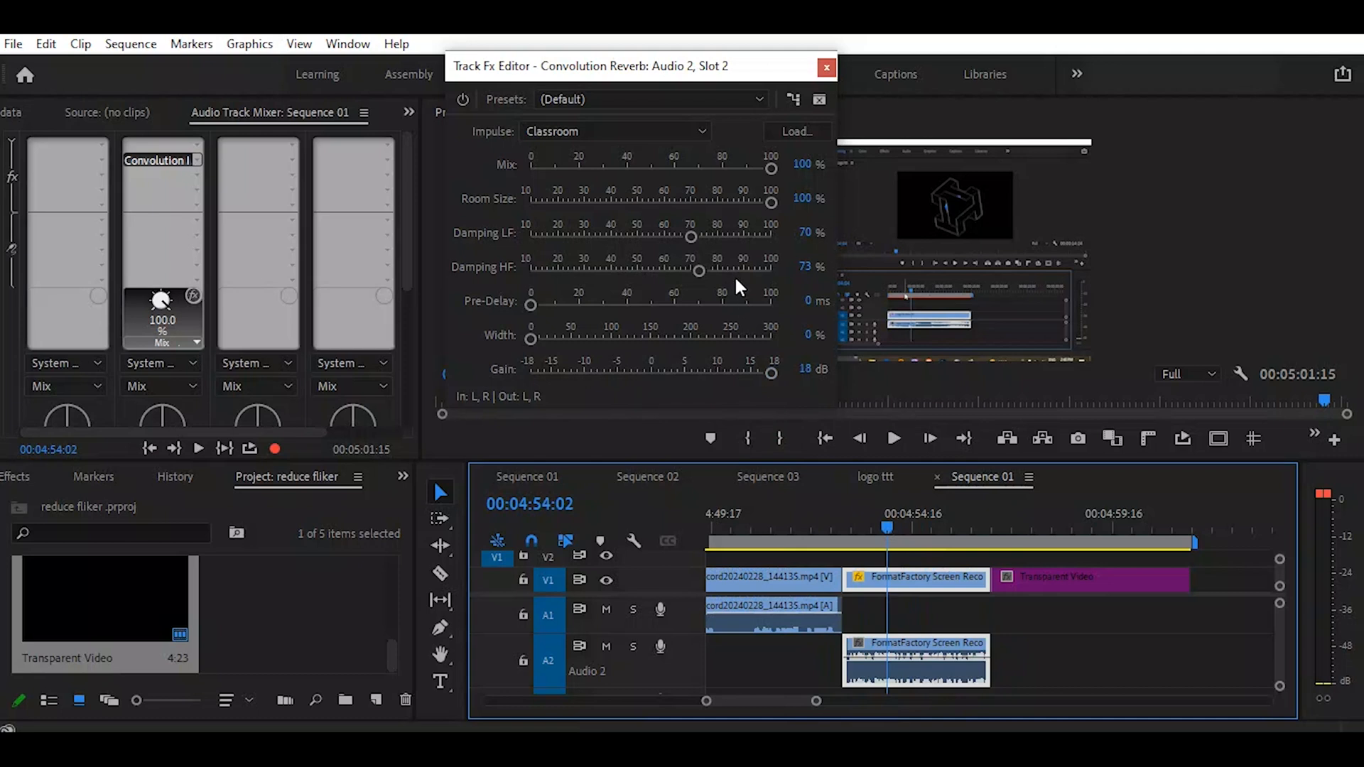
Step: Lower the Convolution Reverb's Damping LF to 24% and play the last clip to hear the change
{"action": "left_click", "coordinate": [567, 234]}
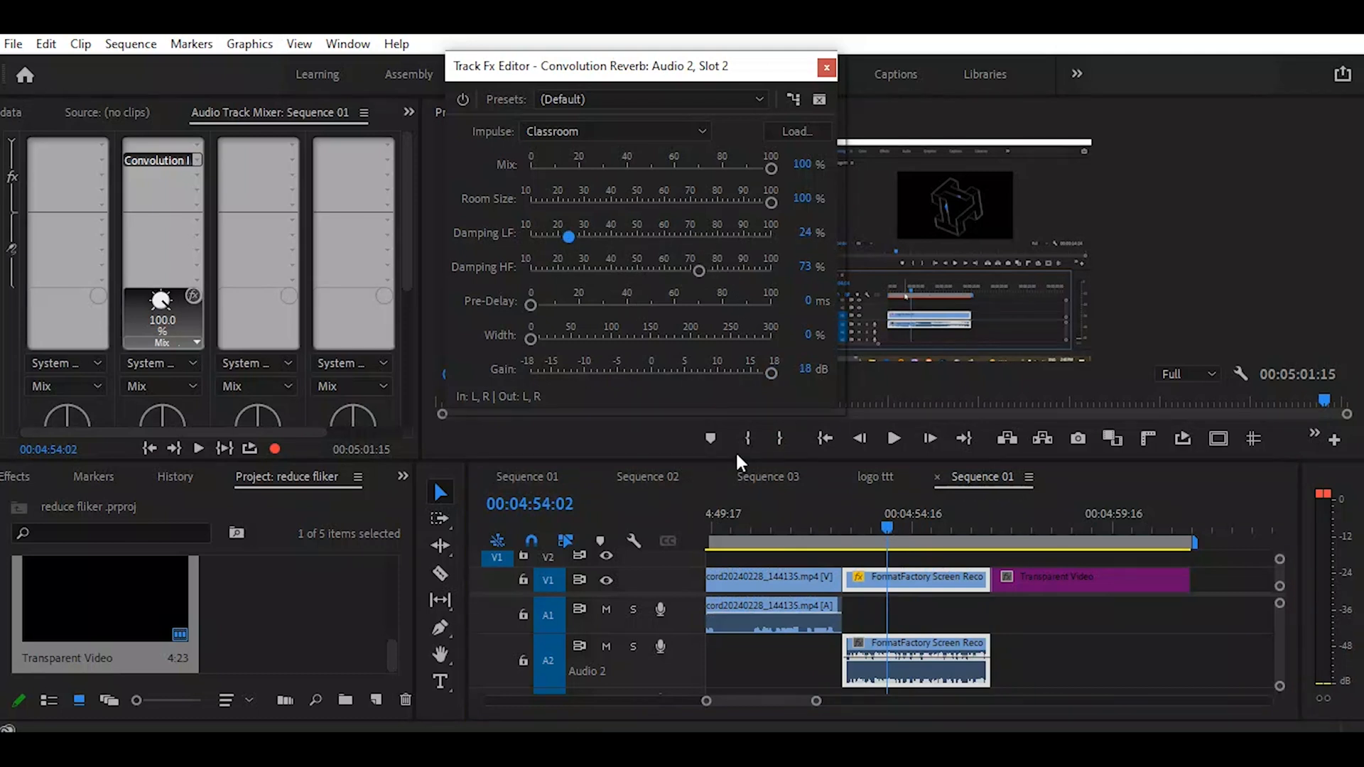
{"action": "left_click", "coordinate": [789, 514]}
{"action": "key", "text": "space"}
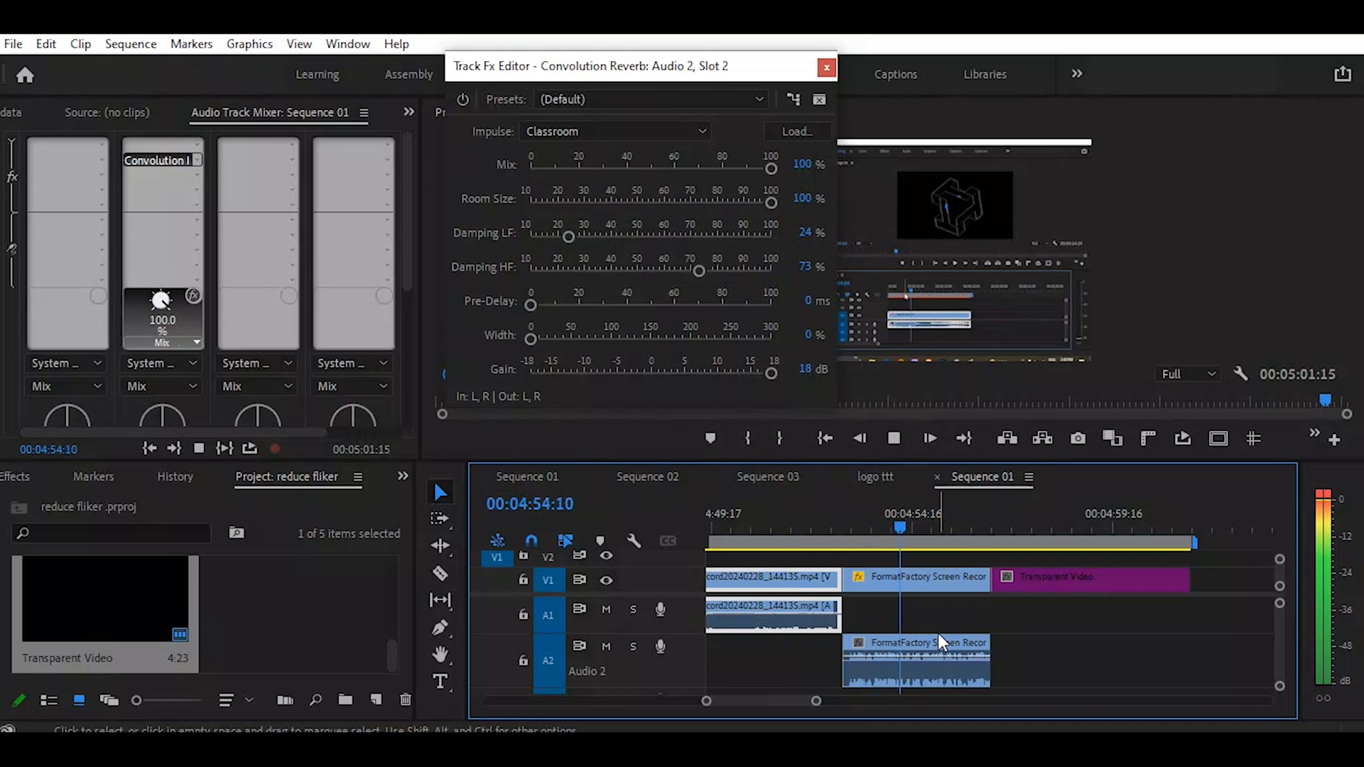
{"action": "key", "text": "space"}
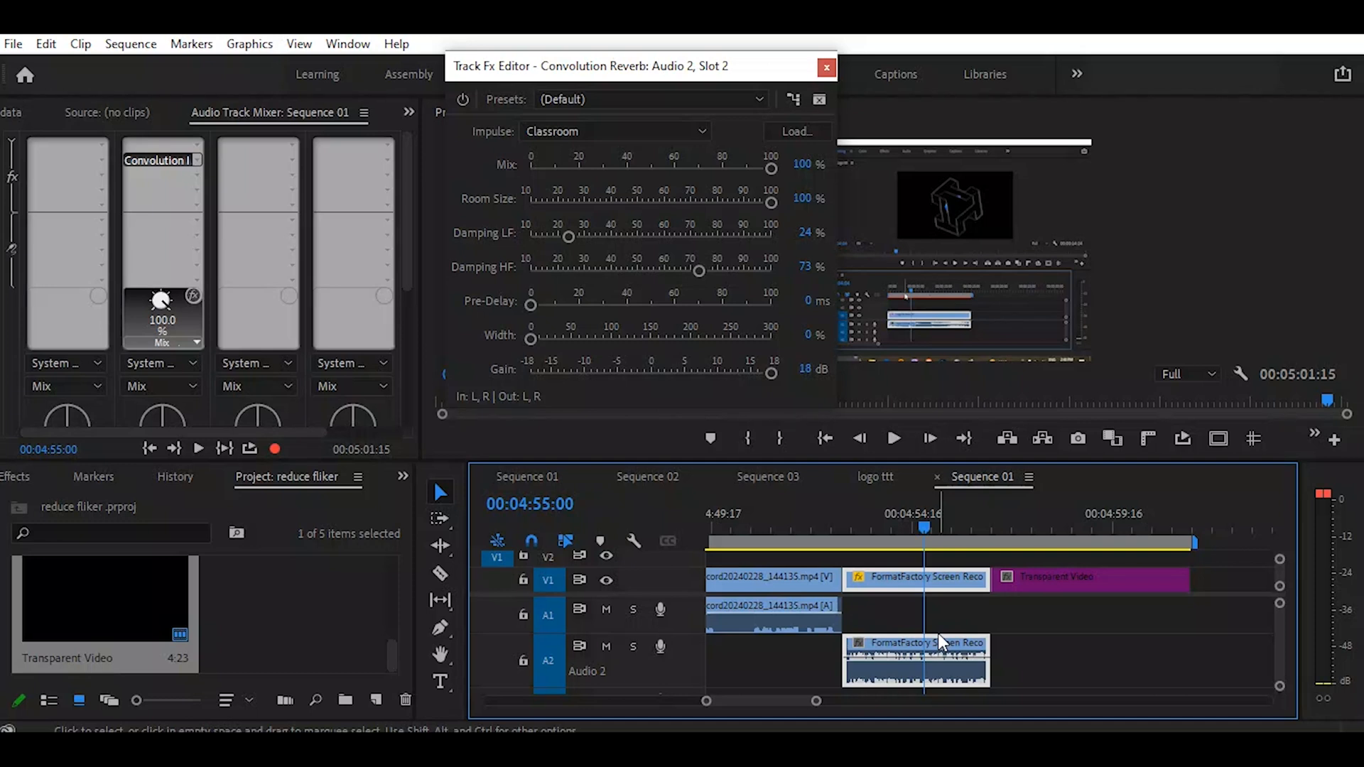
{"action": "left_click", "coordinate": [352, 47]}
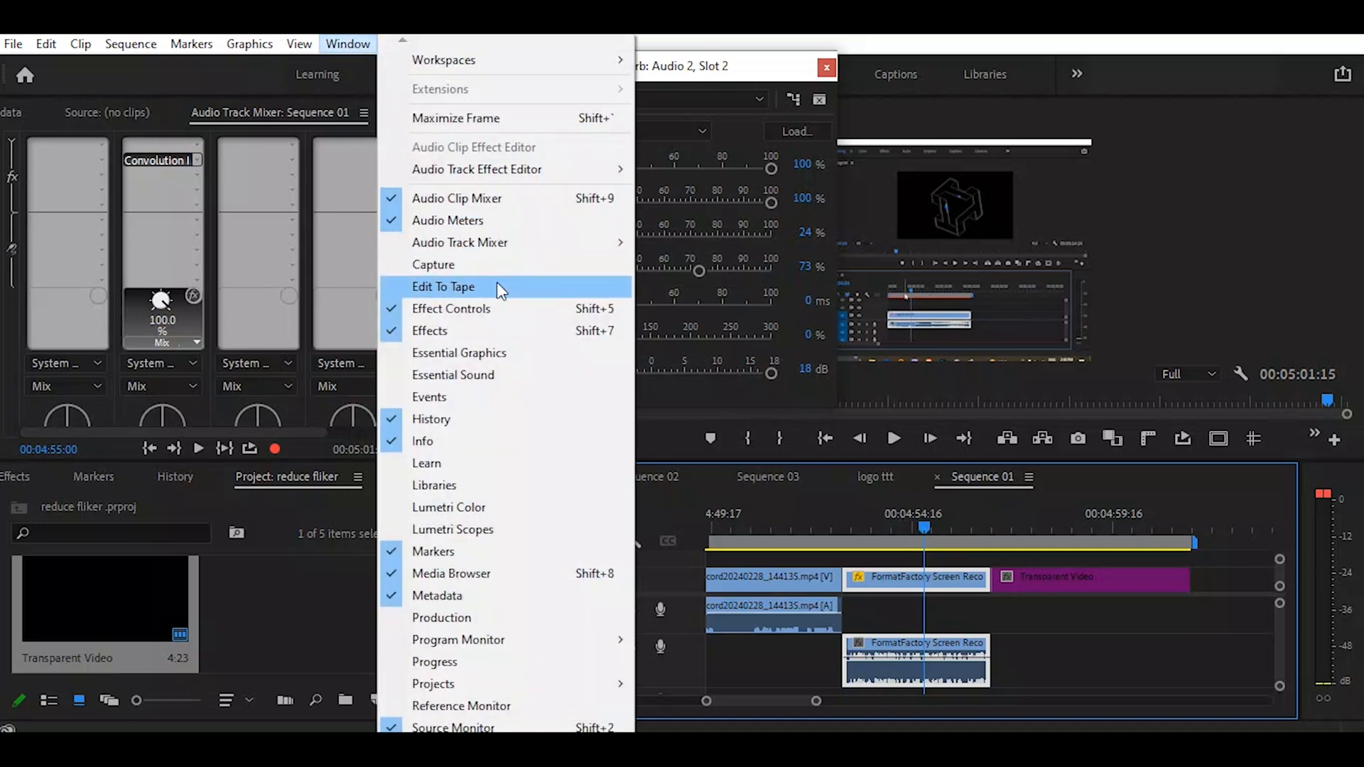
{"action": "mouse_move", "coordinate": [495, 255]}
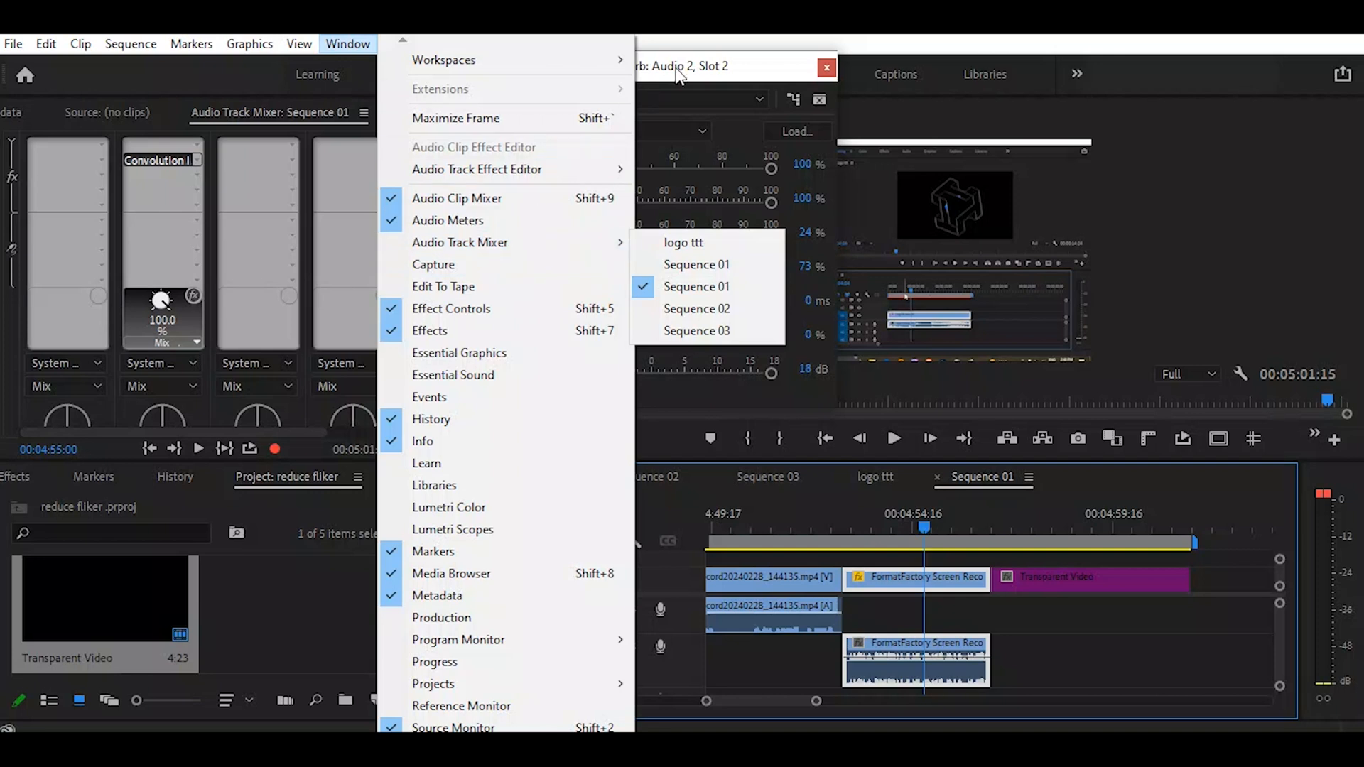
{"action": "left_click", "coordinate": [664, 40]}
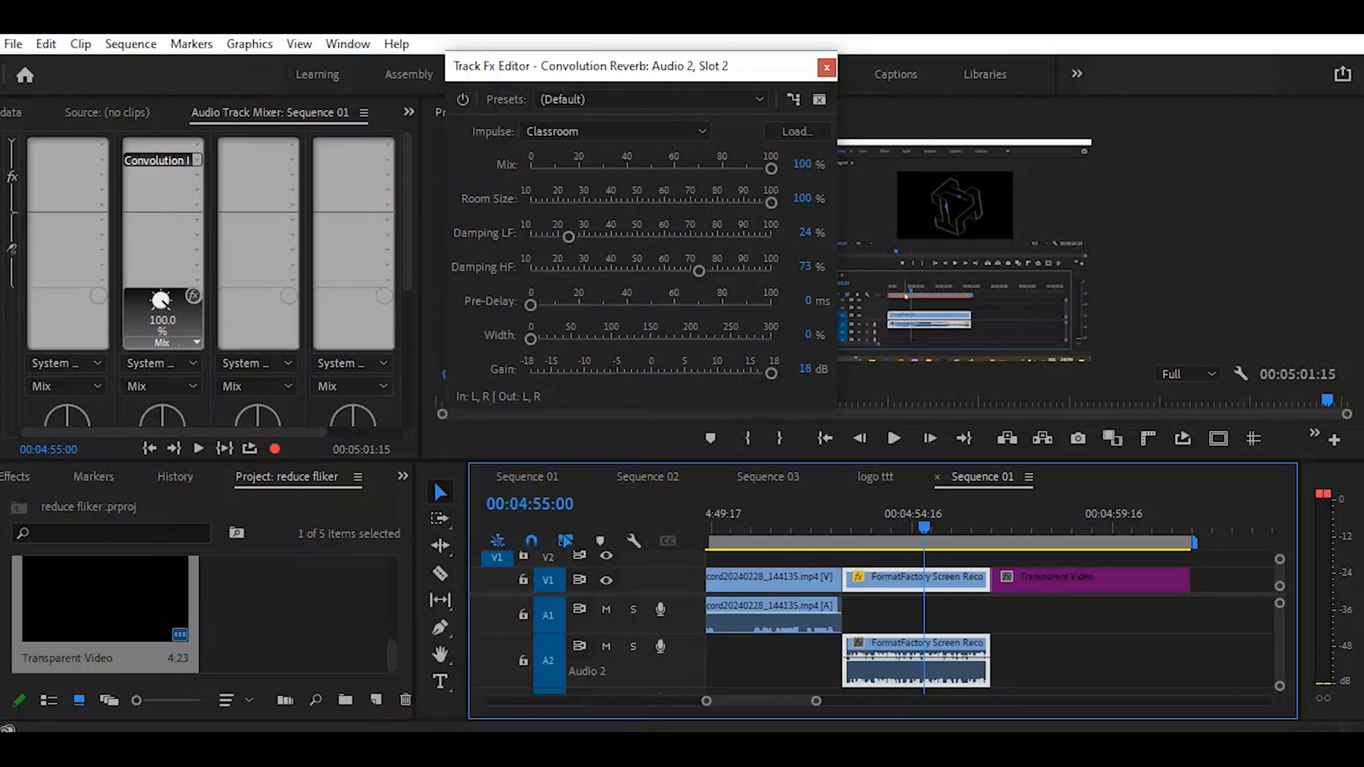
{"action": "left_click", "coordinate": [12, 141]}
{"action": "left_click", "coordinate": [12, 139]}
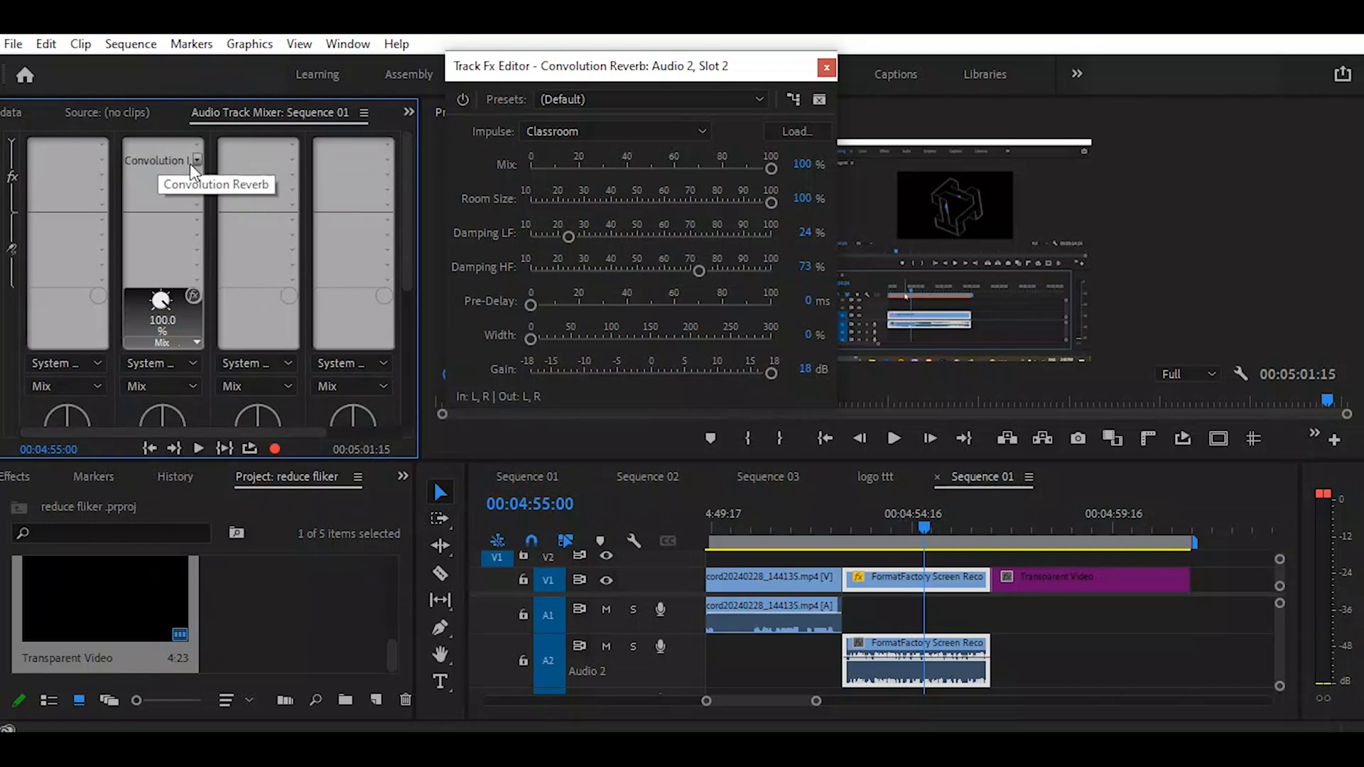
{"action": "scroll", "coordinate": [186, 267], "scroll_direction": "down", "scroll_amount": 3}
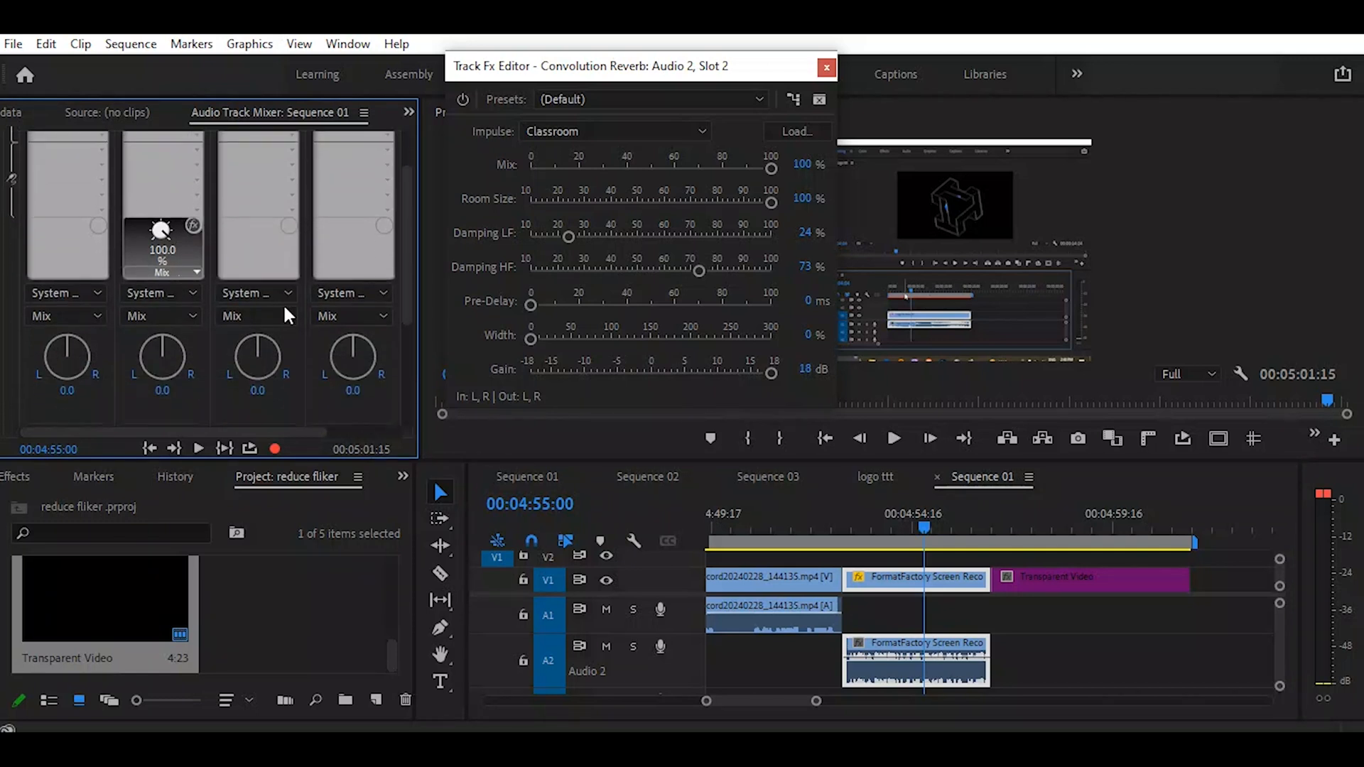
{"action": "left_click_drag", "start_coordinate": [409, 246], "coordinate": [414, 385]}
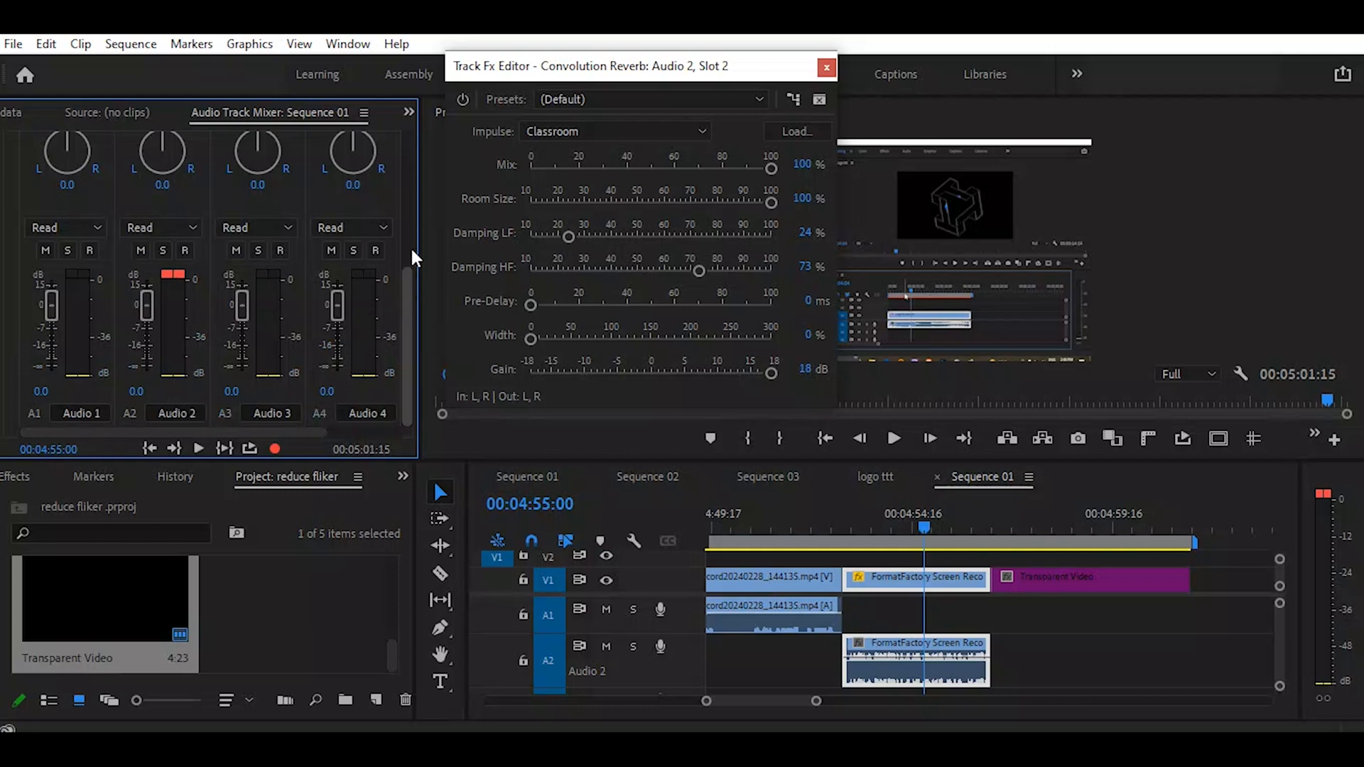
{"action": "left_click_drag", "start_coordinate": [411, 246], "coordinate": [413, 148]}
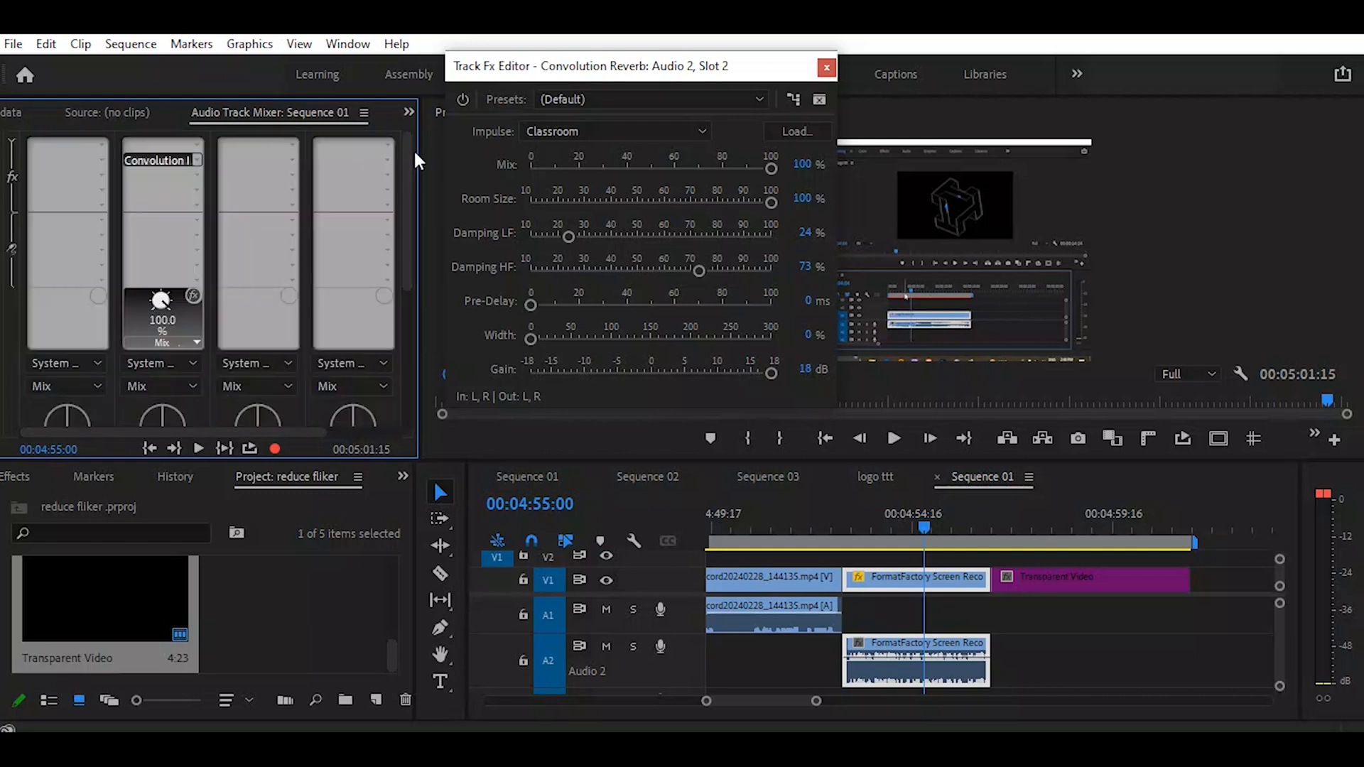
Step: Show the available Reverb effects for the Audio 2 track's effect slot that holds Convolution Reverb
{"action": "left_click", "coordinate": [197, 161]}
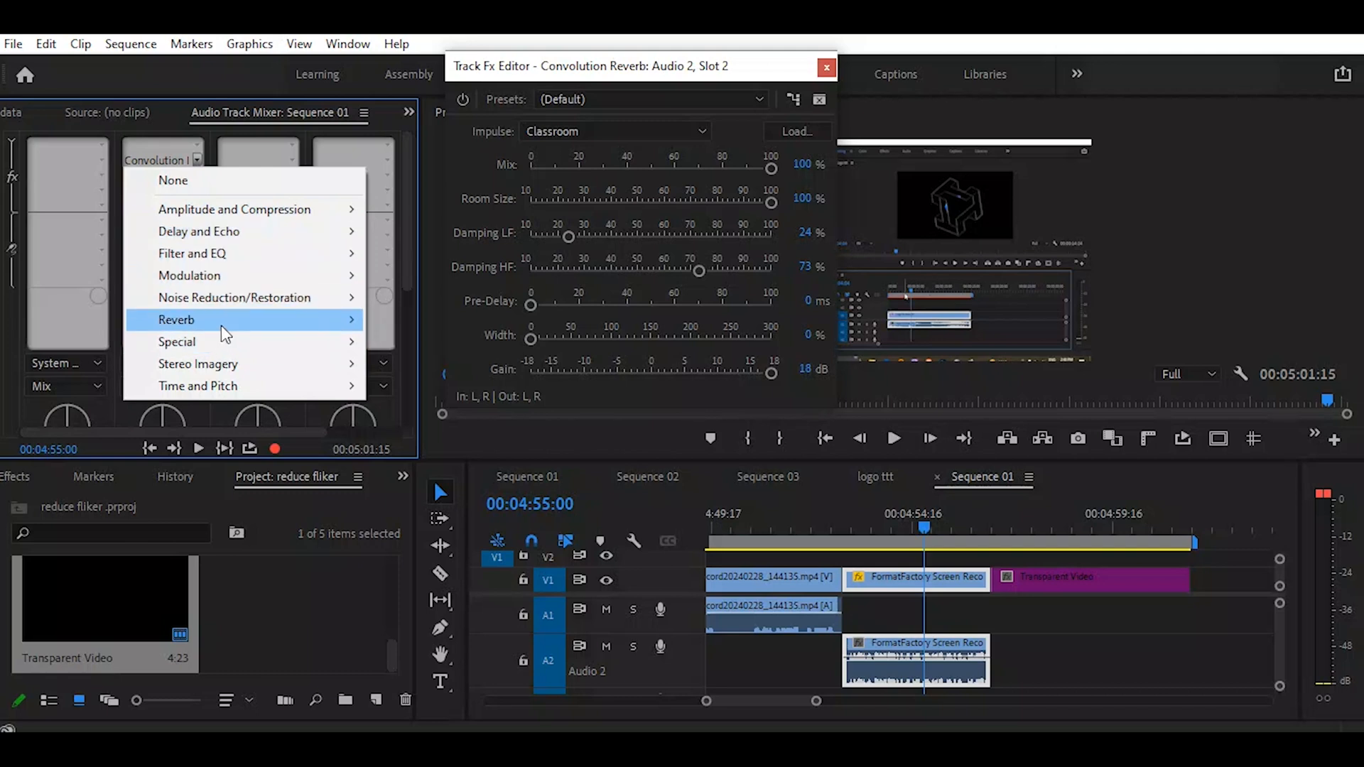
{"action": "mouse_move", "coordinate": [220, 324]}
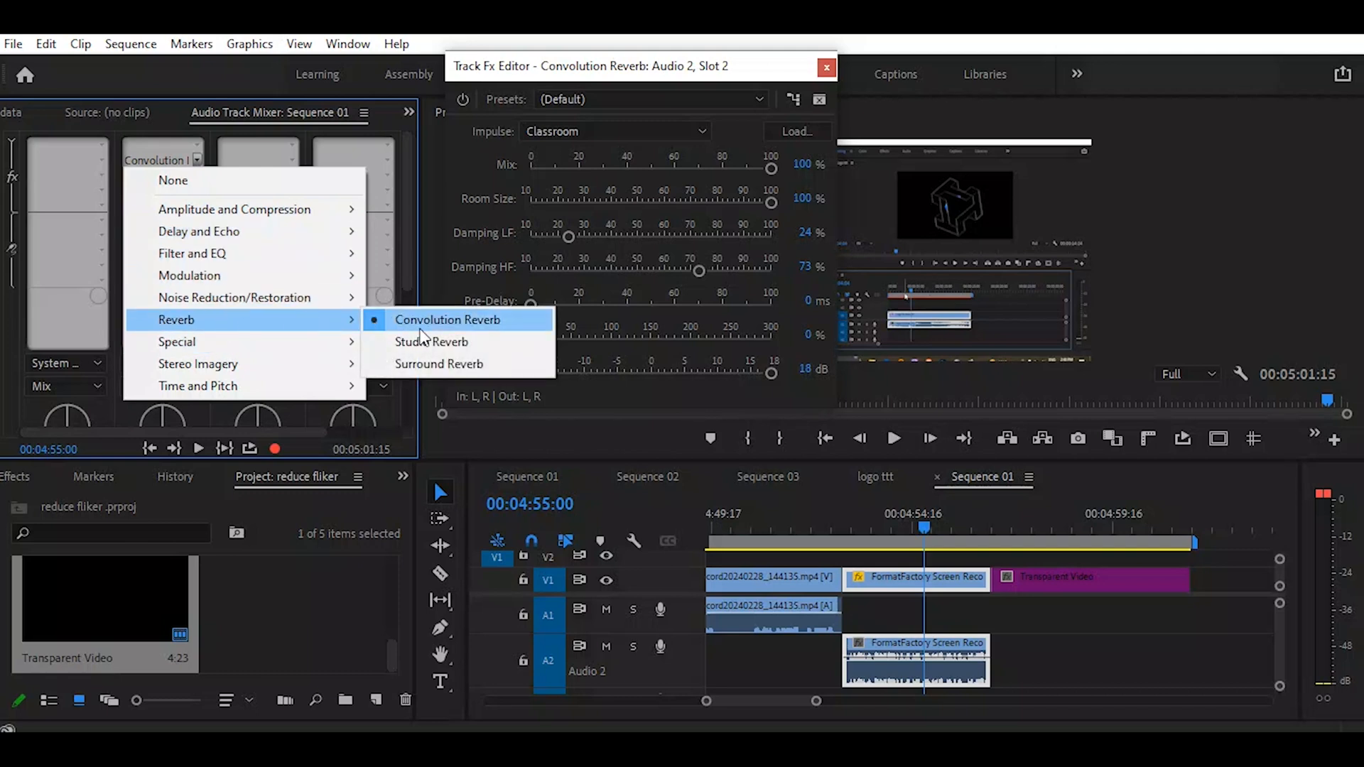